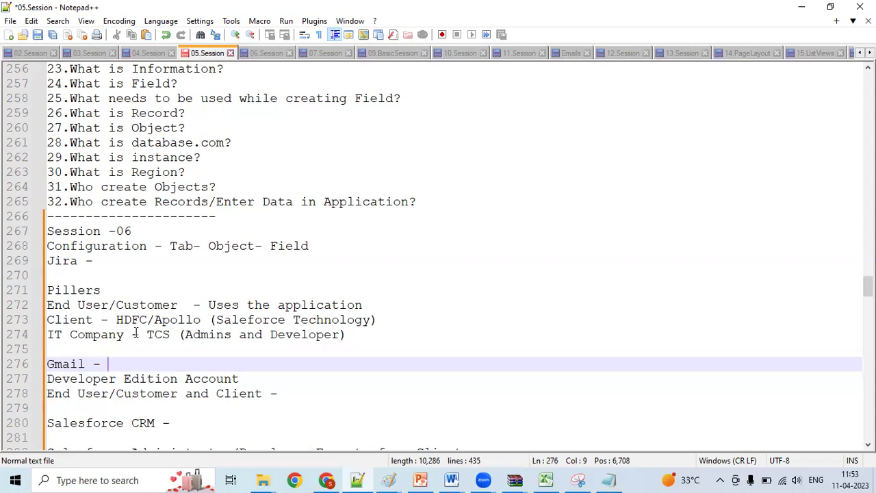
Step: Insert two blank lines below the Gmail line in the Session -06 notes
{"action": "key", "text": "Return"}
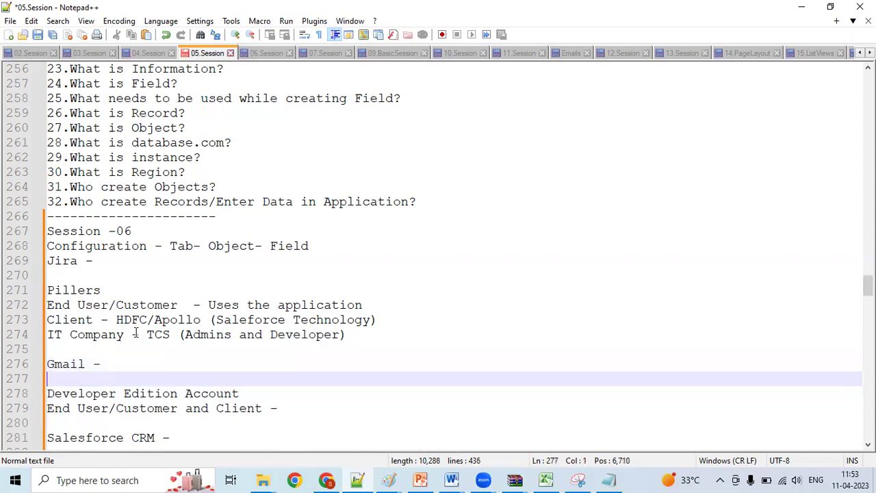
{"action": "key", "text": "Return"}
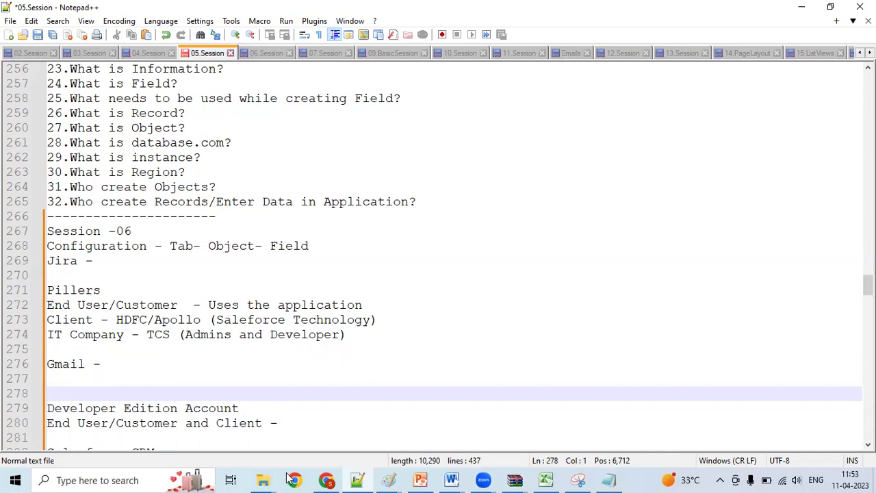
Step: Switch to Chrome, look through the open Salesforce tabs for an active session, and load login.salesforce.com in the last Salesforce tab
{"action": "left_click", "coordinate": [324, 480]}
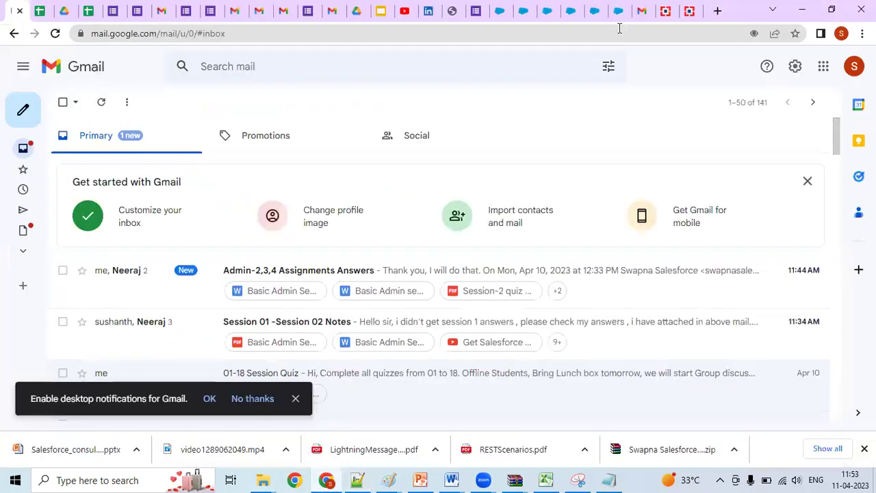
{"action": "left_click", "coordinate": [597, 13]}
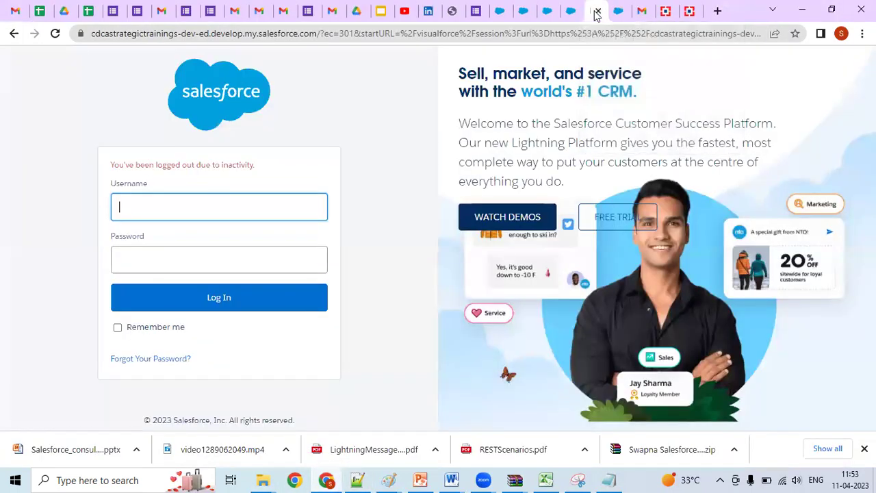
{"action": "left_click", "coordinate": [525, 15]}
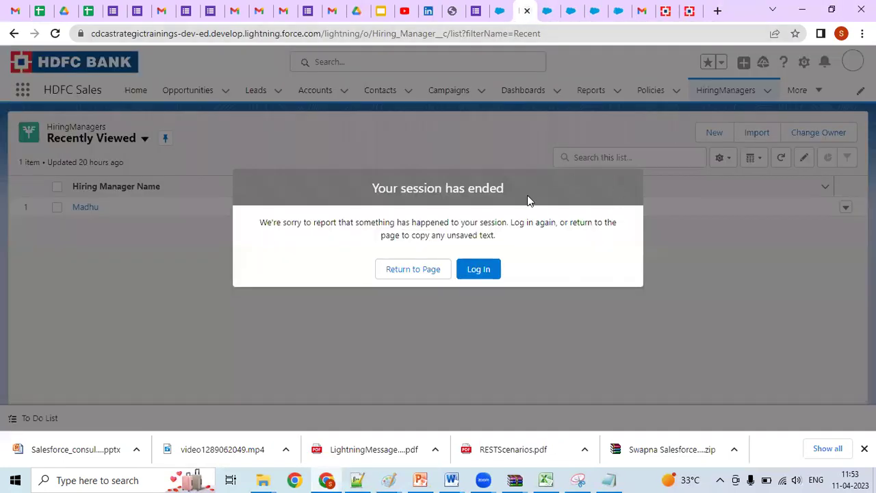
{"action": "left_click", "coordinate": [479, 270]}
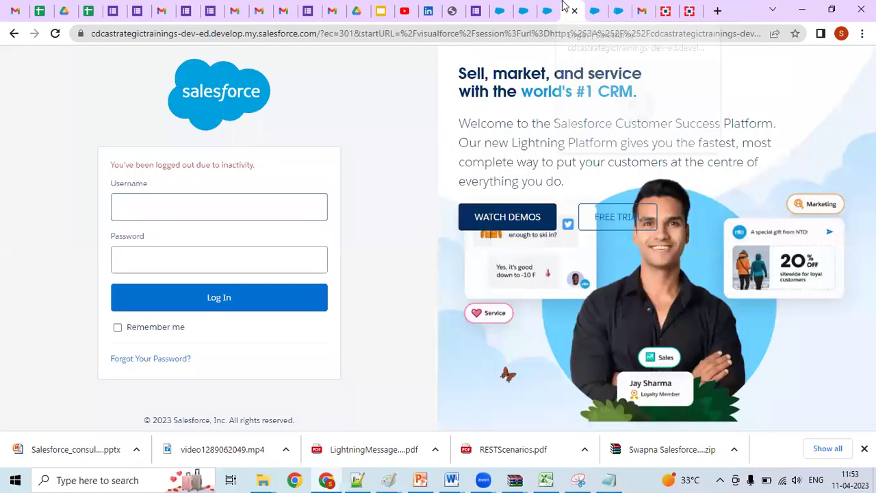
{"action": "left_click", "coordinate": [618, 11]}
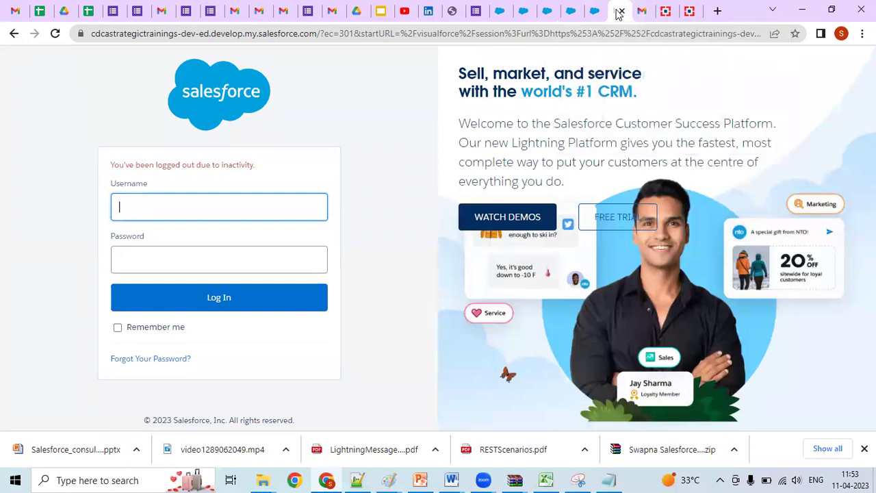
{"action": "left_click", "coordinate": [336, 33]}
{"action": "type", "text": "l"}
{"action": "key", "text": "Return"}
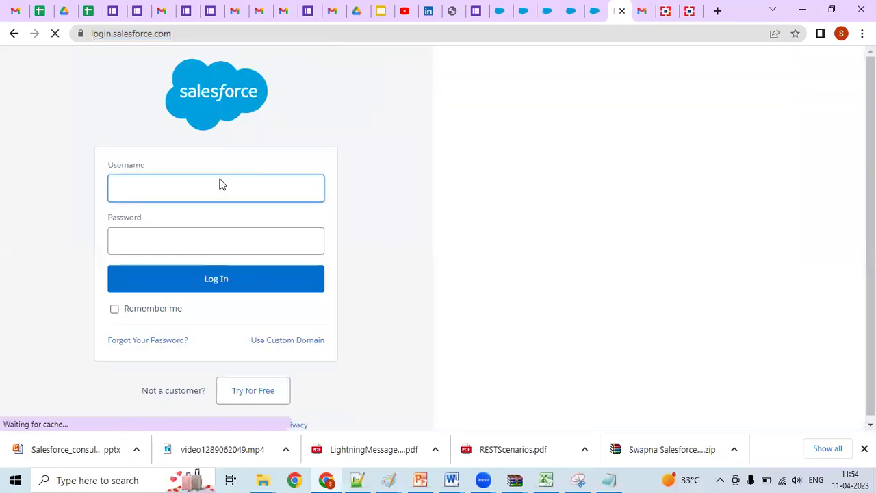
Step: Try to log in to Salesforce with the second suggested username and the account password
{"action": "left_click", "coordinate": [220, 183]}
{"action": "type", "text": "s"}
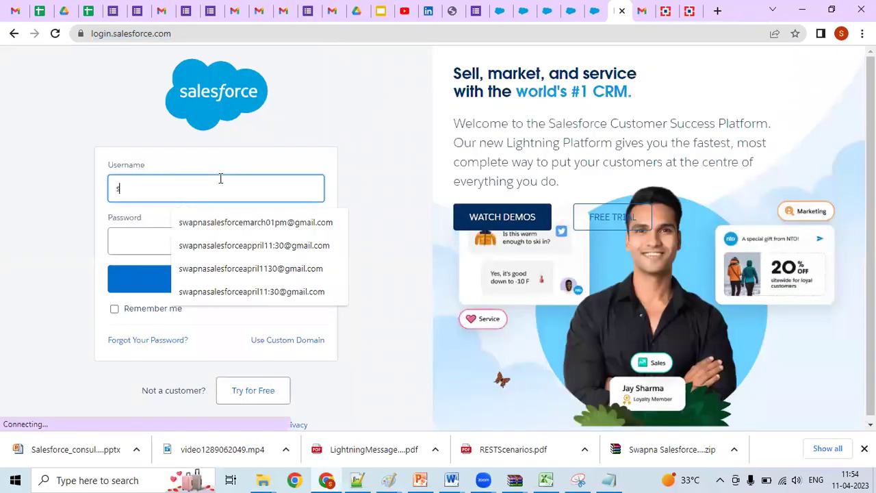
{"action": "left_click", "coordinate": [234, 247]}
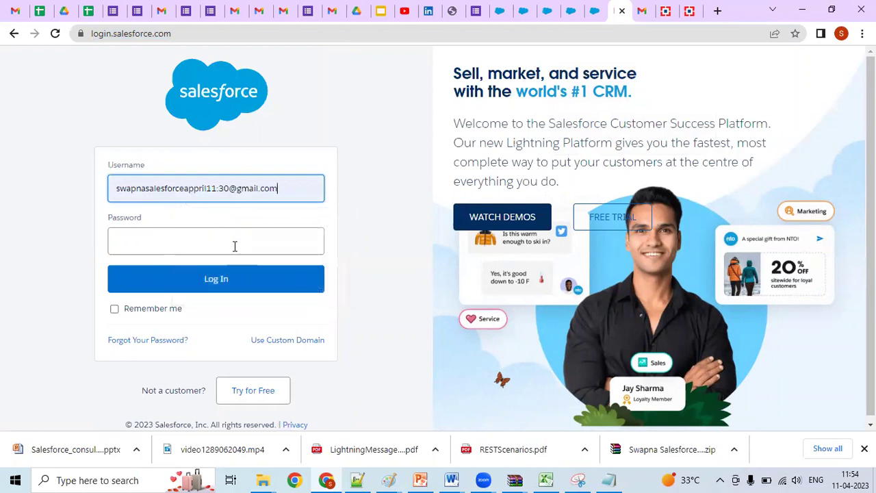
{"action": "left_click", "coordinate": [235, 245]}
{"action": "type", "text": "••••••"}
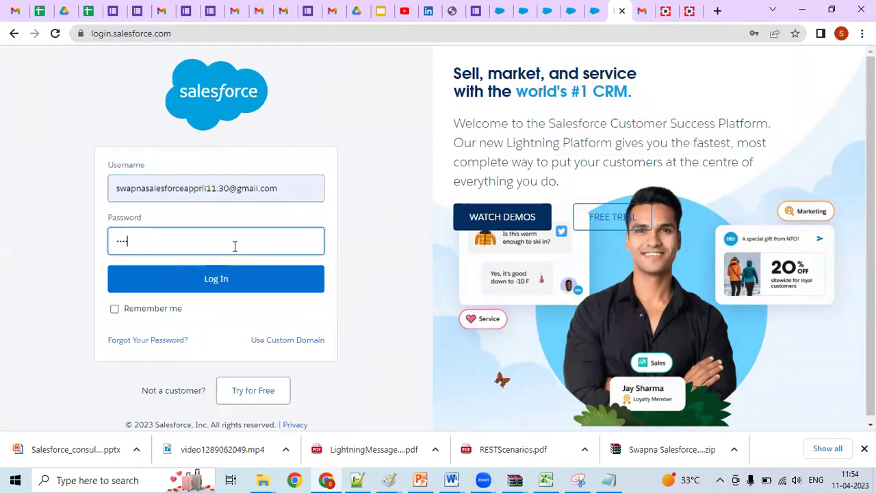
{"action": "type", "text": "••"}
{"action": "left_click", "coordinate": [243, 279]}
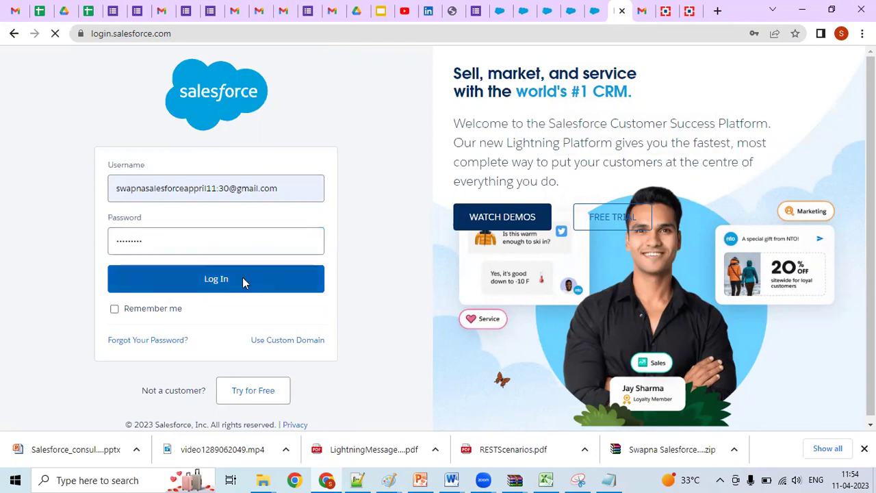
Step: Re-enter the account password and try to log in again with the same username
{"action": "type", "text": "••••"}
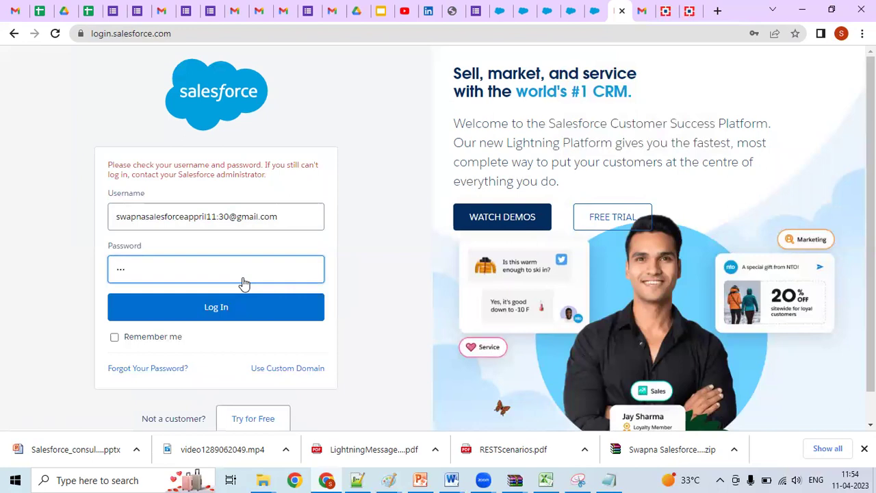
{"action": "type", "text": "••••"}
{"action": "left_click", "coordinate": [221, 308]}
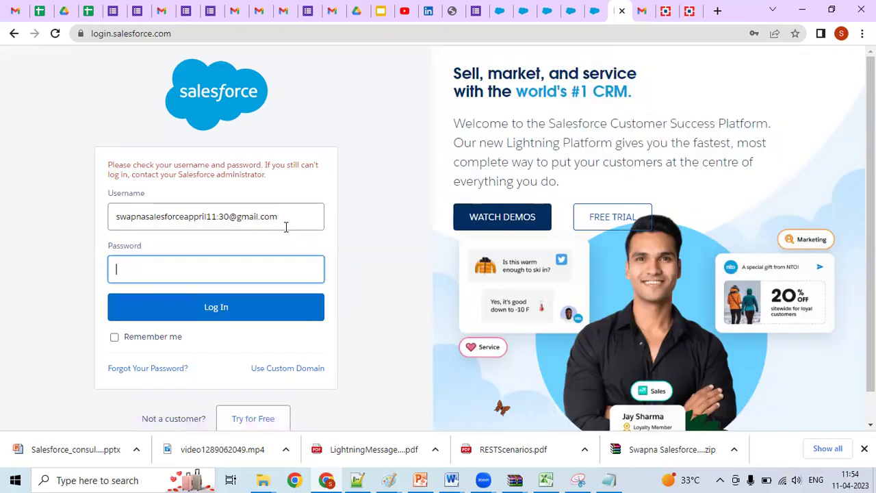
Step: Replace the username with the saved suggestion that has no colon in it
{"action": "left_click", "coordinate": [286, 227]}
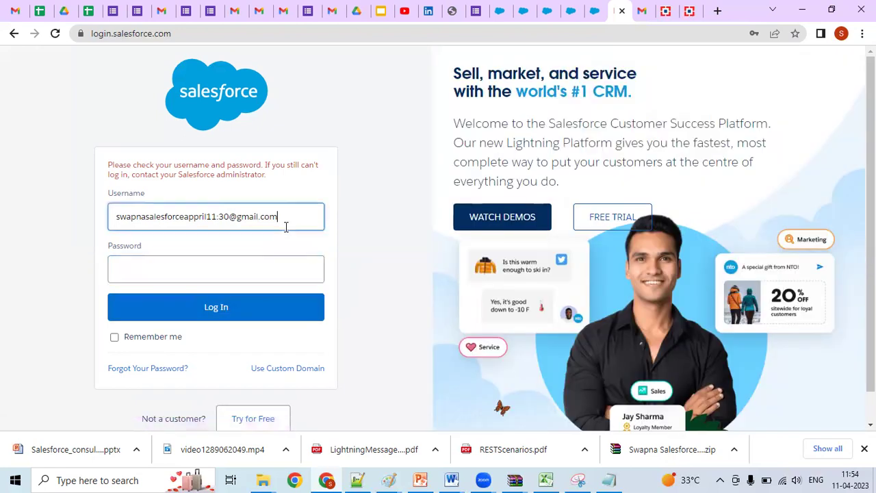
{"action": "key", "text": "BackSpace"}
{"action": "key", "text": "BackSpace"}
{"action": "key", "text": "BackSpace"}
{"action": "key", "text": "BackSpace"}
{"action": "key", "text": "BackSpace"}
{"action": "key", "text": "BackSpace"}
{"action": "key", "text": "BackSpace"}
{"action": "key", "text": "BackSpace"}
{"action": "key", "text": "BackSpace"}
{"action": "key", "text": "BackSpace"}
{"action": "key", "text": "BackSpace"}
{"action": "key", "text": "BackSpace"}
{"action": "key", "text": "BackSpace"}
{"action": "key", "text": "BackSpace"}
{"action": "key", "text": "BackSpace"}
{"action": "key", "text": "BackSpace"}
{"action": "key", "text": "BackSpace"}
{"action": "key", "text": "BackSpace"}
{"action": "key", "text": "BackSpace"}
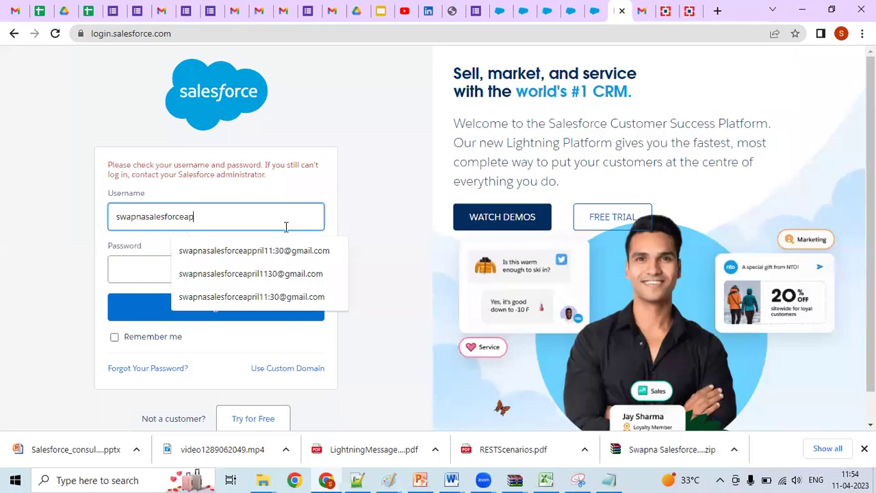
{"action": "left_click", "coordinate": [268, 274]}
Step: Enter the account password, log in to Salesforce, and postpone the mobile phone registration
{"action": "left_click", "coordinate": [267, 273]}
{"action": "type", "text": "•••••••"}
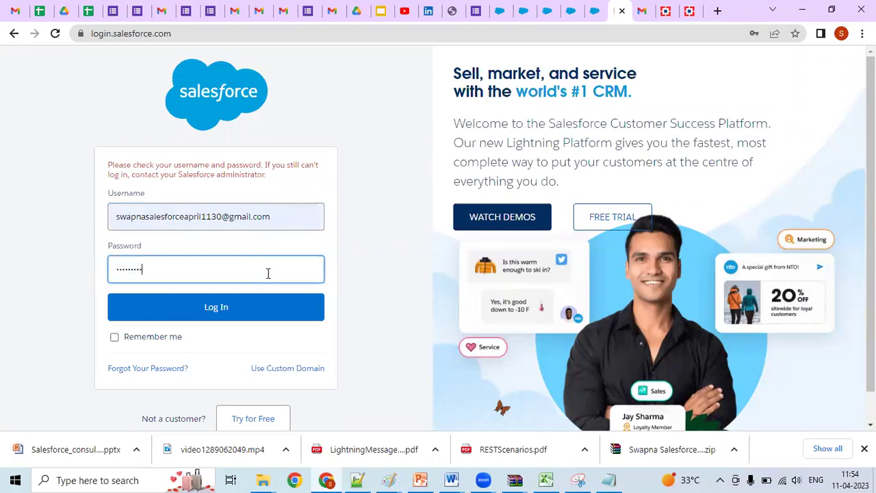
{"action": "left_click", "coordinate": [245, 318]}
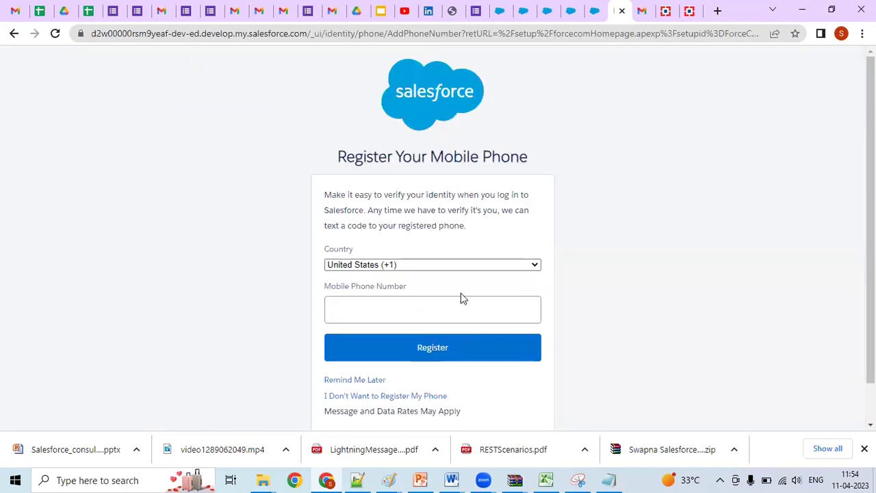
{"action": "left_click", "coordinate": [373, 383]}
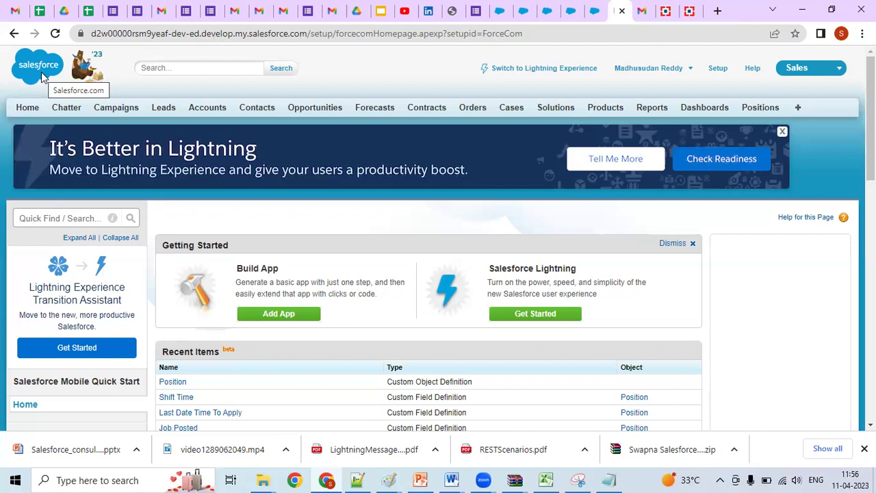
Step: Glance at the HDFC Bank website and close the old logged-out Salesforce tabs, keeping only the newly logged-in one
{"action": "left_click", "coordinate": [665, 10]}
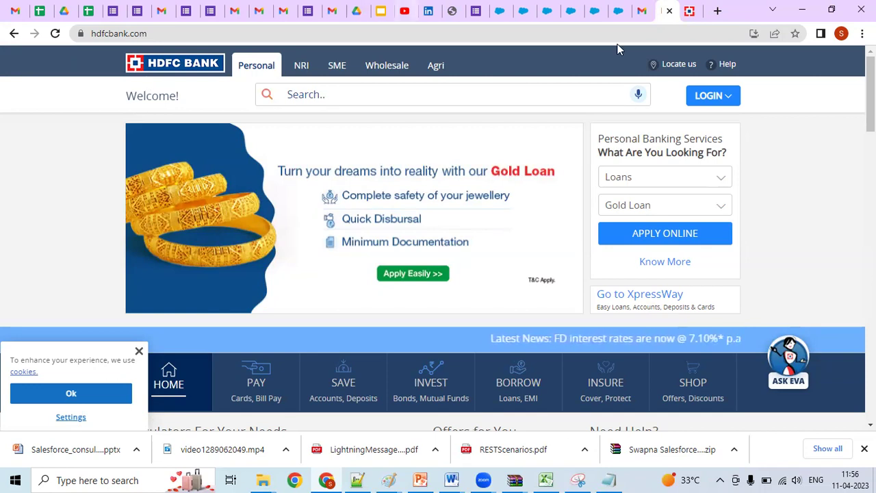
{"action": "left_click", "coordinate": [618, 11]}
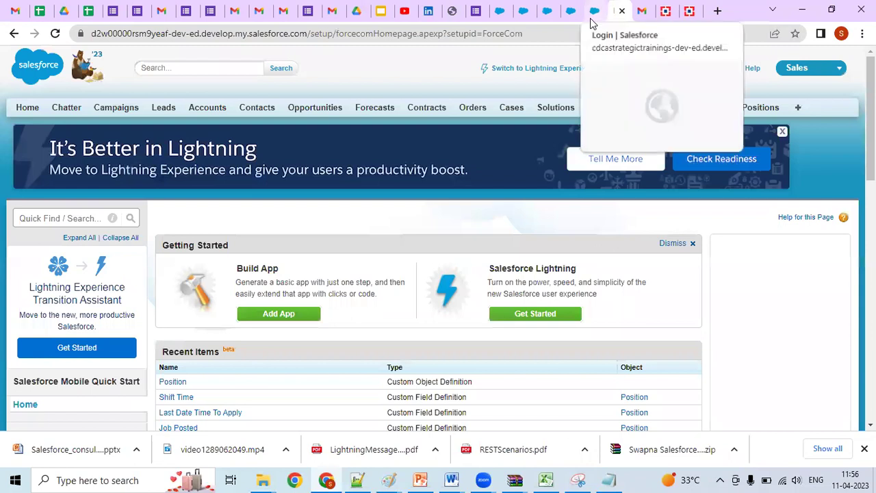
{"action": "left_click", "coordinate": [499, 14]}
{"action": "left_click", "coordinate": [503, 12]}
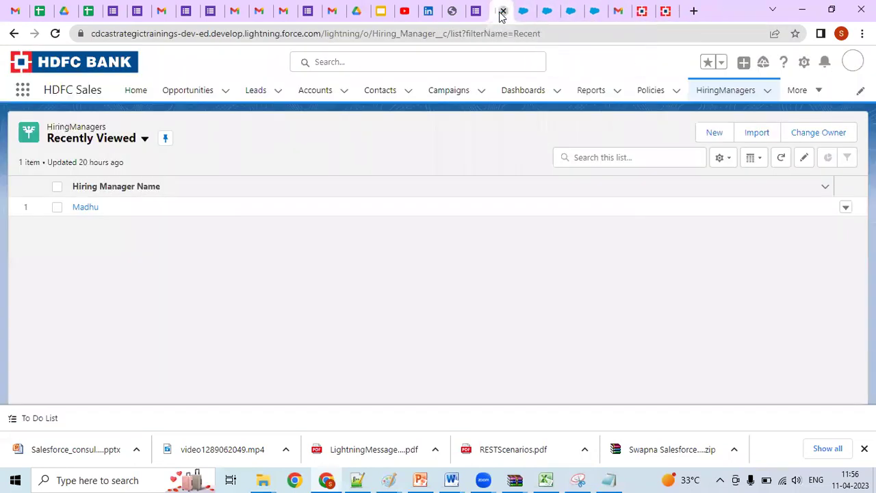
{"action": "left_click", "coordinate": [502, 12]}
{"action": "left_click", "coordinate": [502, 12]}
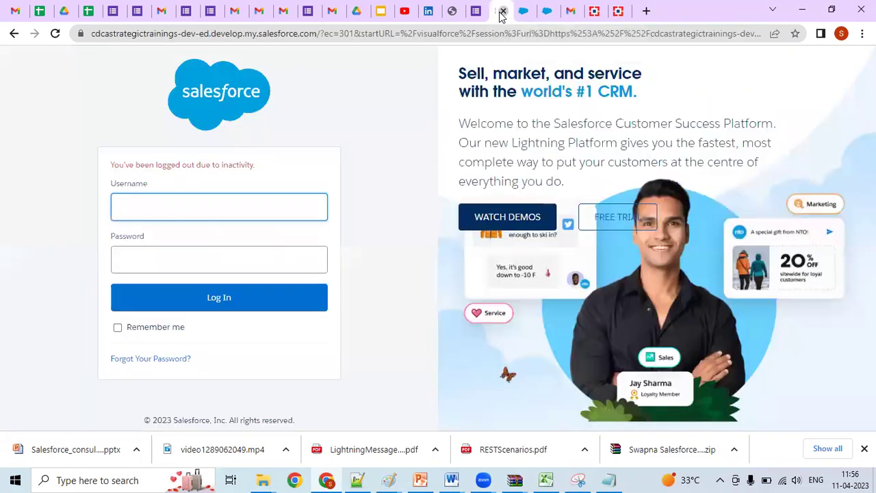
{"action": "left_click", "coordinate": [503, 11]}
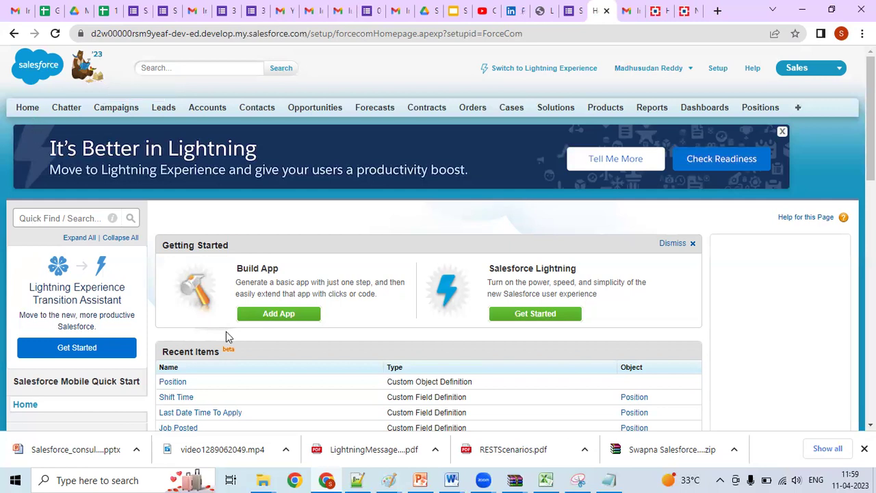
Step: Switch to the 05.Session notes in Notepad++ and review the lines from Pillers down to Gmail
{"action": "left_click", "coordinate": [609, 479]}
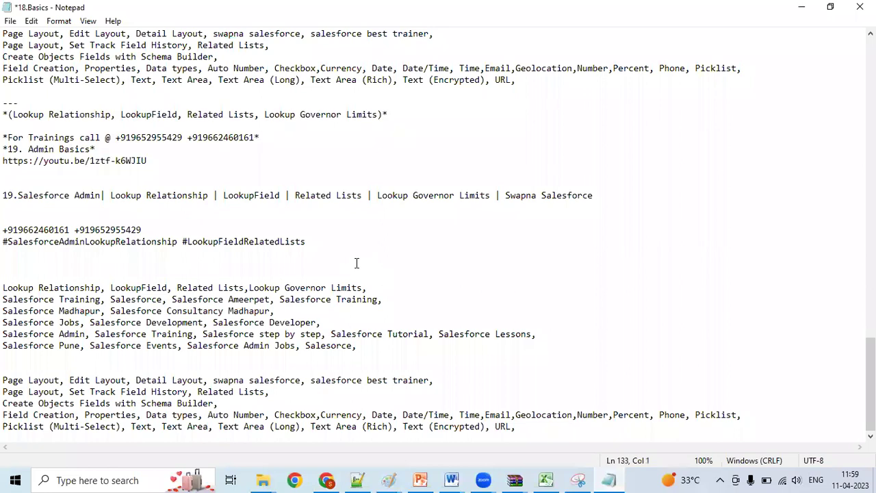
{"action": "left_click", "coordinate": [367, 477]}
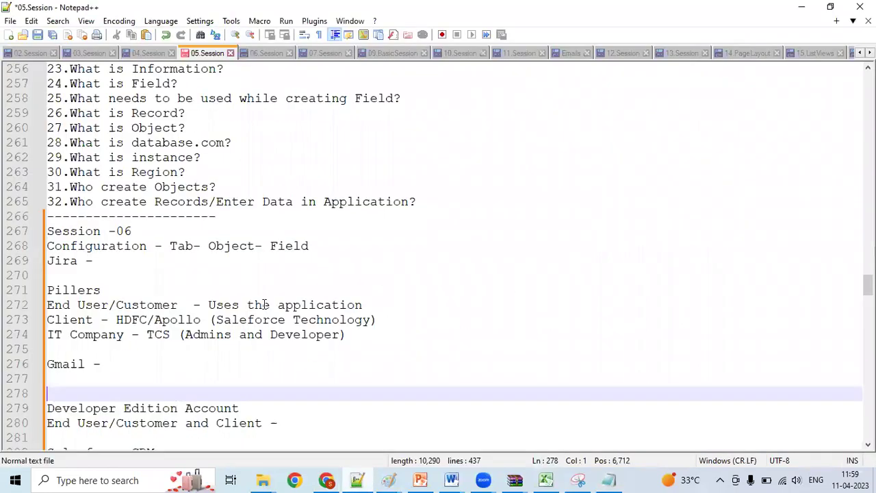
{"action": "left_click", "coordinate": [261, 305]}
{"action": "left_click", "coordinate": [188, 286]}
{"action": "key", "text": "Down"}
{"action": "key", "text": "Down"}
{"action": "key", "text": "Up"}
{"action": "key", "text": "Down"}
{"action": "key", "text": "Down"}
{"action": "key", "text": "Down"}
{"action": "key", "text": "Down"}
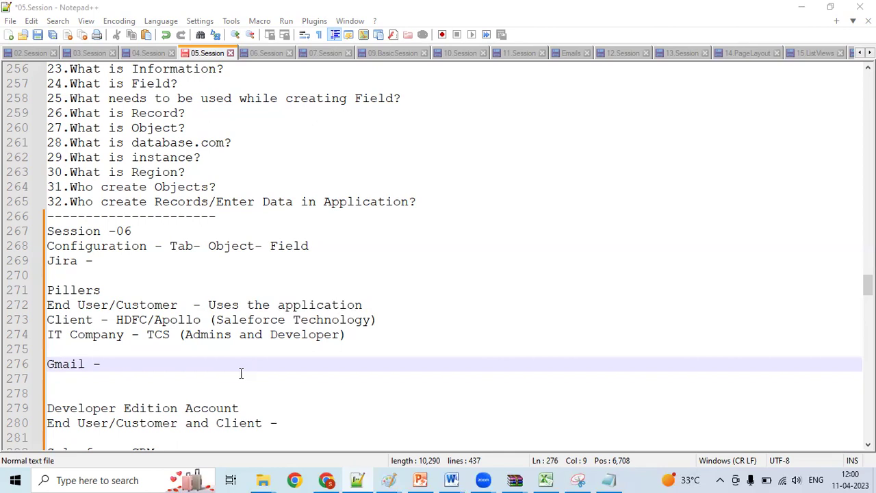
{"action": "left_click", "coordinate": [170, 379]}
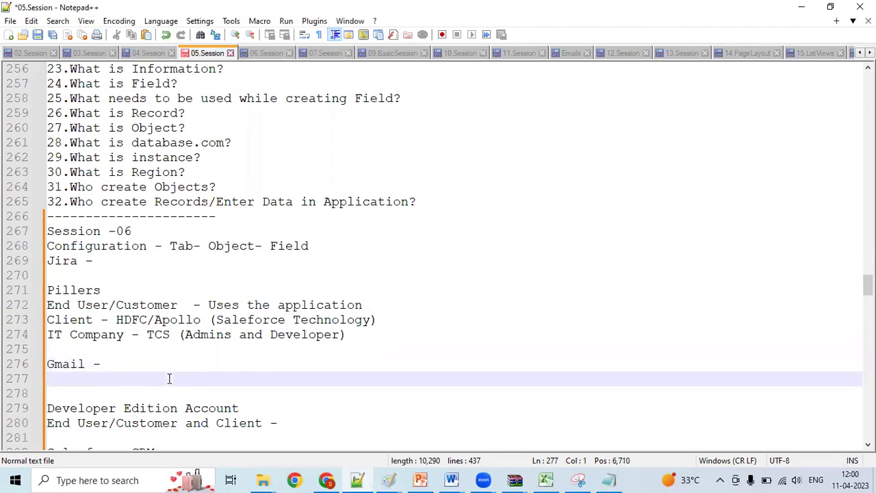
Step: Read through the notes on Developer Edition Account, Salesforce CRM, the Jira tool and User Story#01
{"action": "key", "text": "Down"}
{"action": "key", "text": "Down"}
{"action": "key", "text": "Down"}
{"action": "key", "text": "Down"}
{"action": "key", "text": "Down"}
{"action": "key", "text": "Down"}
{"action": "key", "text": "Down"}
{"action": "key", "text": "Down"}
{"action": "key", "text": "Down"}
{"action": "key", "text": "Down"}
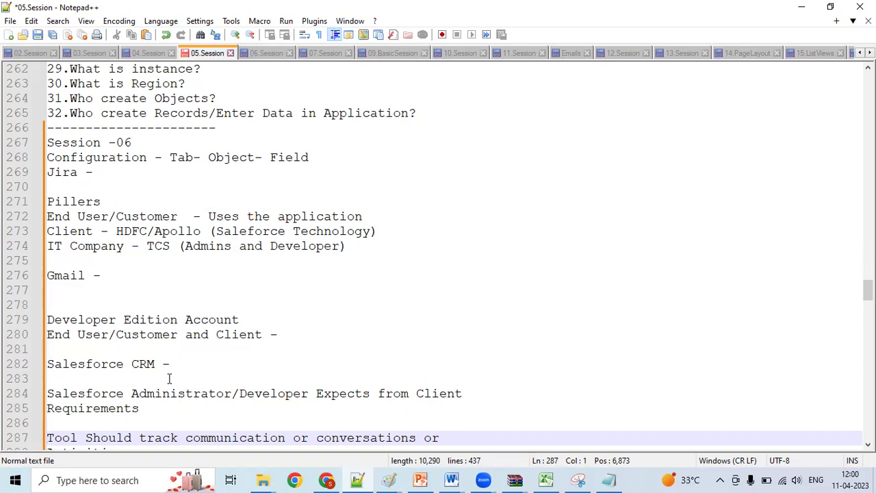
{"action": "key", "text": "Down"}
{"action": "key", "text": "Down"}
{"action": "key", "text": "Down"}
{"action": "key", "text": "Down"}
{"action": "key", "text": "Down"}
{"action": "key", "text": "Down"}
{"action": "key", "text": "Down"}
{"action": "key", "text": "Down"}
{"action": "key", "text": "Down"}
{"action": "key", "text": "Down"}
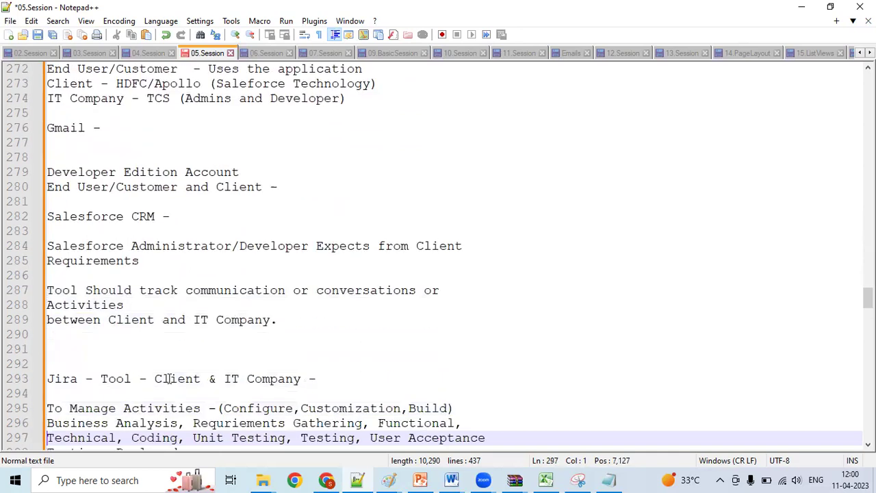
{"action": "key", "text": "Down"}
{"action": "key", "text": "Down"}
{"action": "key", "text": "Down"}
{"action": "key", "text": "Down"}
{"action": "key", "text": "Down"}
{"action": "key", "text": "Down"}
{"action": "key", "text": "Down"}
{"action": "key", "text": "Down"}
{"action": "key", "text": "Down"}
{"action": "key", "text": "Down"}
{"action": "key", "text": "Down"}
{"action": "key", "text": "Down"}
{"action": "key", "text": "Down"}
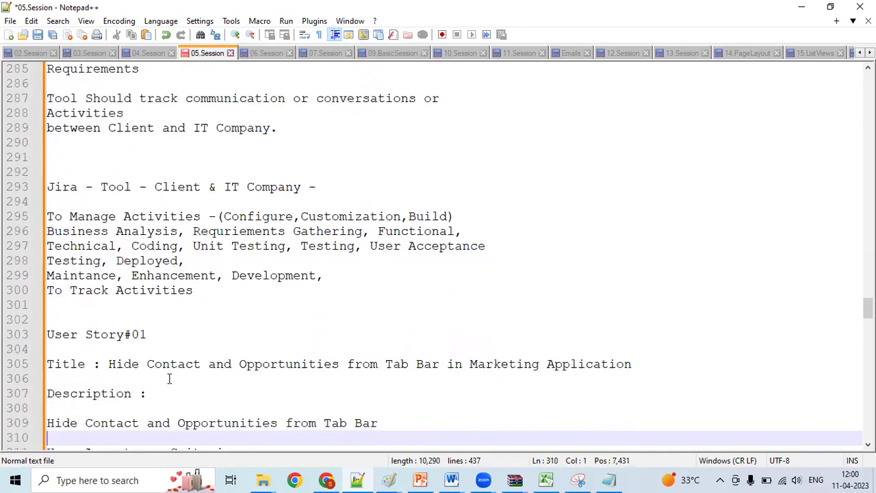
{"action": "key", "text": "Down"}
{"action": "key", "text": "Down"}
{"action": "key", "text": "Down"}
{"action": "key", "text": "Down"}
{"action": "key", "text": "Down"}
{"action": "key", "text": "Down"}
{"action": "key", "text": "Down"}
Step: Go back up to the "User Story#01" heading and highlight the whole line
{"action": "key", "text": "Up"}
{"action": "key", "text": "Up"}
{"action": "key", "text": "Up"}
{"action": "key", "text": "Up"}
{"action": "key", "text": "Up"}
{"action": "key", "text": "Up"}
{"action": "key", "text": "Up"}
{"action": "key", "text": "Up"}
{"action": "key", "text": "Up"}
{"action": "key", "text": "Up"}
{"action": "key", "text": "Up"}
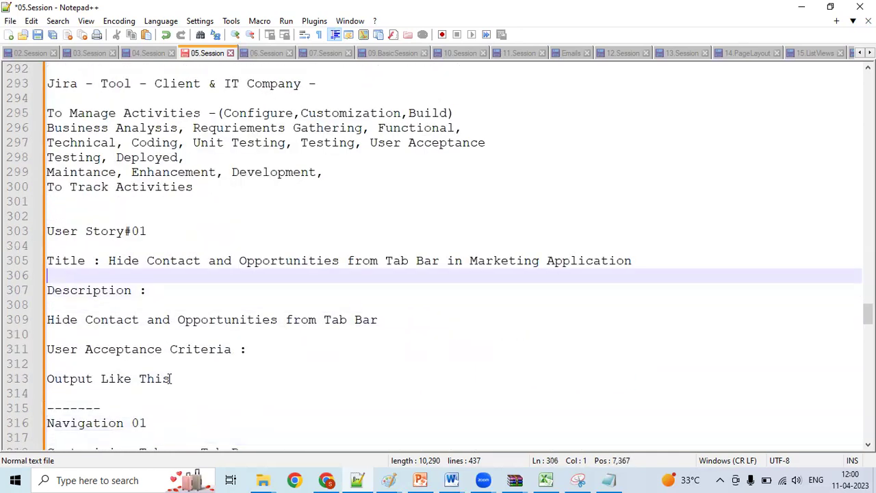
{"action": "key", "text": "Up"}
{"action": "key", "text": "Up"}
{"action": "key", "text": "Up"}
{"action": "key", "text": "shift+End"}
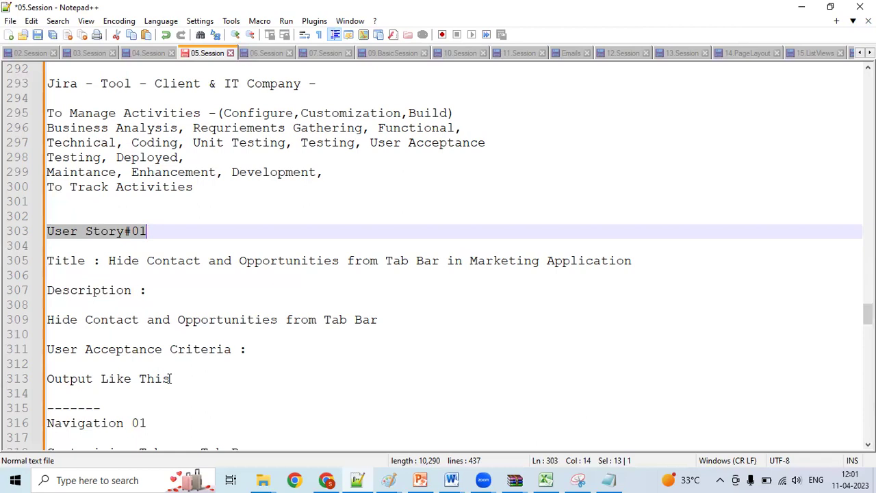
Step: Highlight the "Title :" label of User Story#01
{"action": "left_click", "coordinate": [97, 262]}
{"action": "key", "text": "shift+Left"}
{"action": "key", "text": "shift+Left"}
{"action": "key", "text": "shift+Left"}
{"action": "key", "text": "shift+Left"}
{"action": "key", "text": "shift+Left"}
{"action": "key", "text": "shift+Left"}
{"action": "key", "text": "shift+Left"}
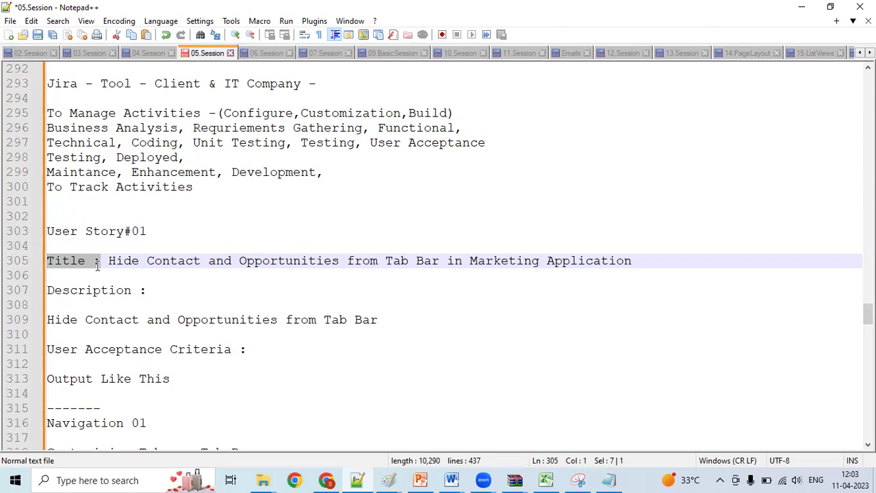
Step: Switch back to the Salesforce home page in Chrome
{"action": "left_click", "coordinate": [326, 479]}
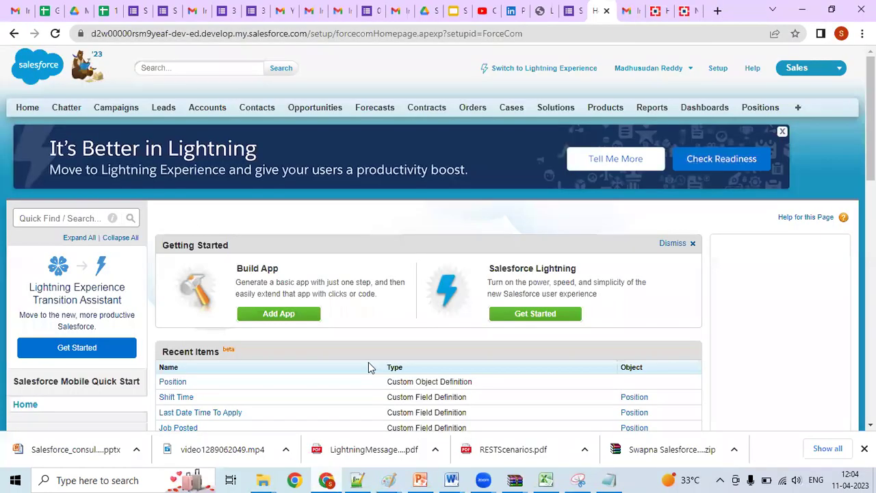
Step: Switch the active Salesforce app to Marketing
{"action": "left_click", "coordinate": [813, 69]}
{"action": "left_click", "coordinate": [780, 110]}
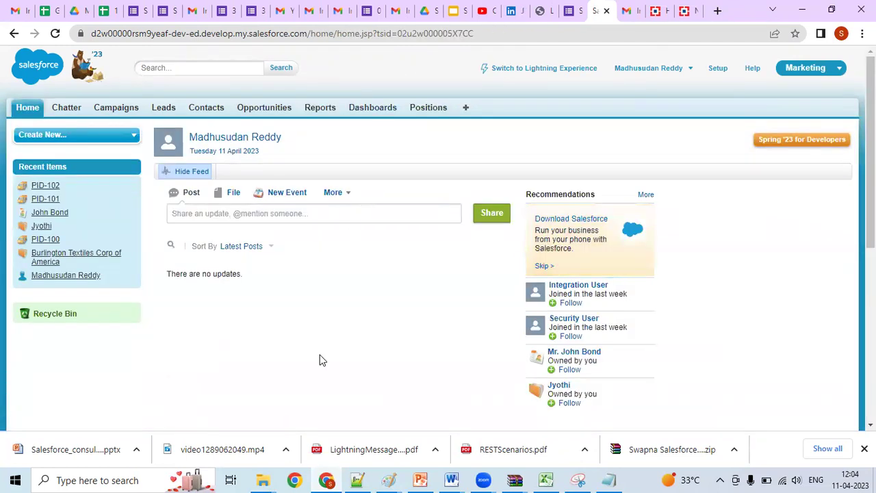
Step: In the Notepad++ notes, change "Contact" to "Contacts" in the User Story#01 title and return to the Salesforce page
{"action": "left_click", "coordinate": [359, 479]}
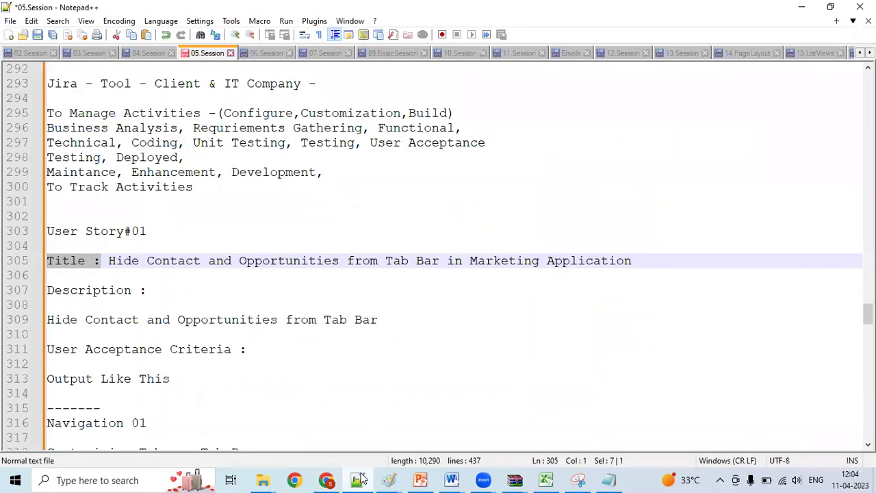
{"action": "left_click", "coordinate": [200, 260]}
{"action": "type", "text": "S"}
{"action": "key", "text": "BackSpace"}
{"action": "type", "text": "s"}
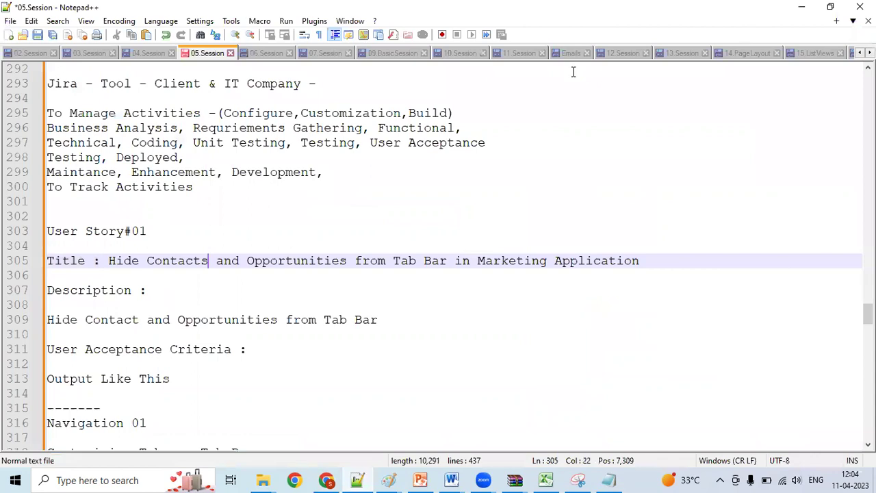
{"action": "left_click", "coordinate": [789, 14]}
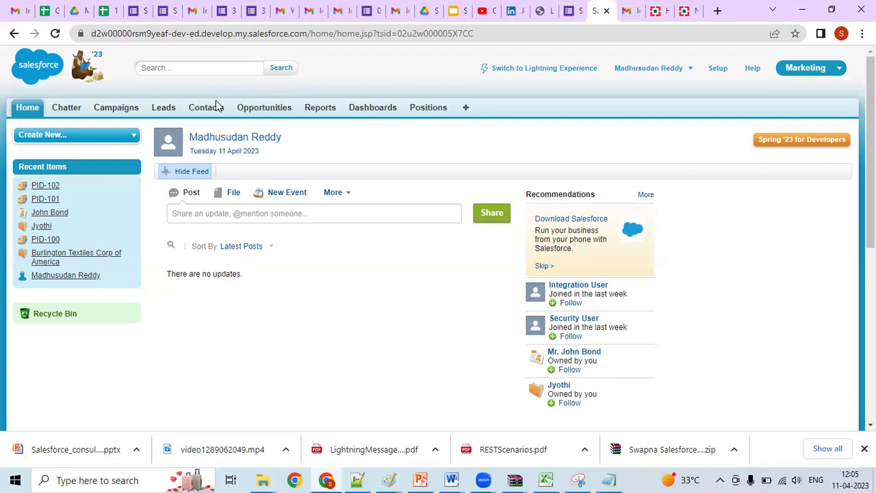
Step: Return to the Notepad++ notes and add a "Jira - " line directly above the User Story#01 heading
{"action": "left_click", "coordinate": [353, 479]}
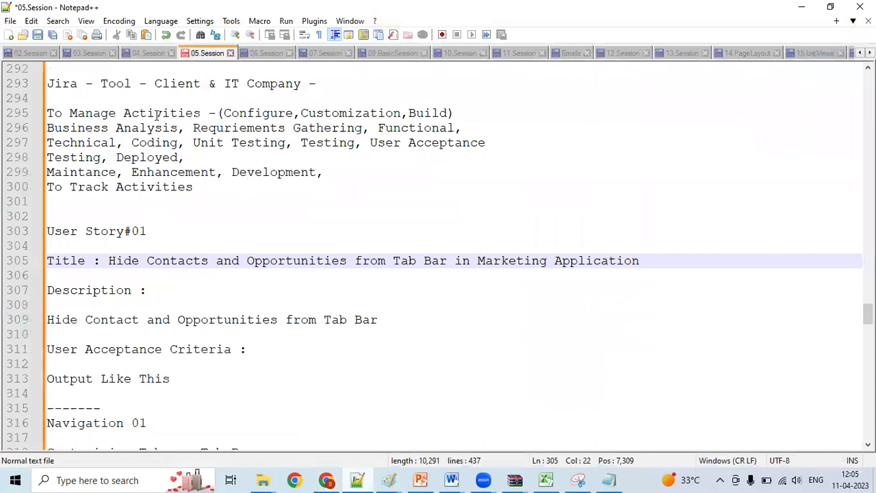
{"action": "left_click", "coordinate": [123, 85]}
{"action": "left_click", "coordinate": [91, 212]}
{"action": "type", "text": "Jira "}
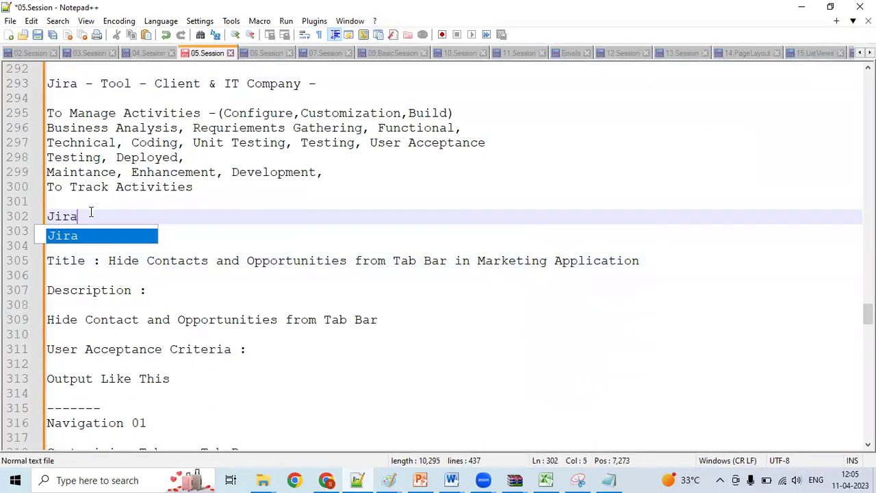
{"action": "type", "text": "-"}
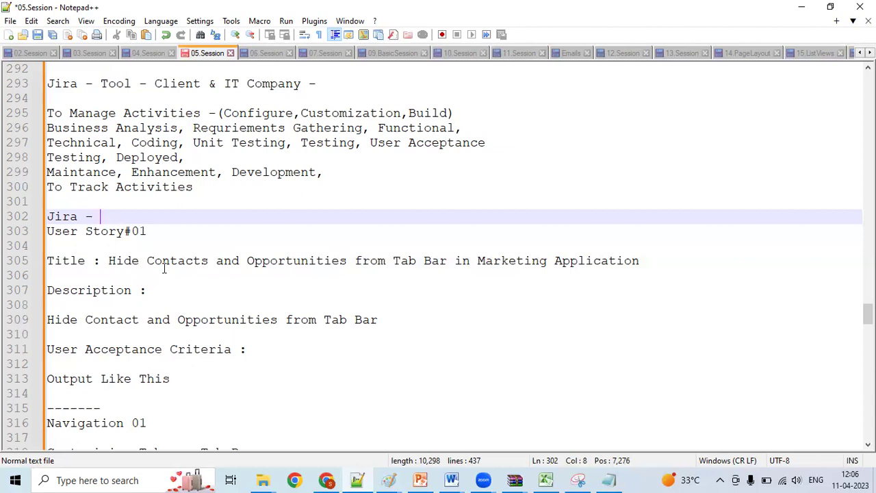
Step: Switch to Salesforce in Chrome and open Customize My Tabs for the Marketing app from the All Tabs page
{"action": "key", "text": "alt+Tab"}
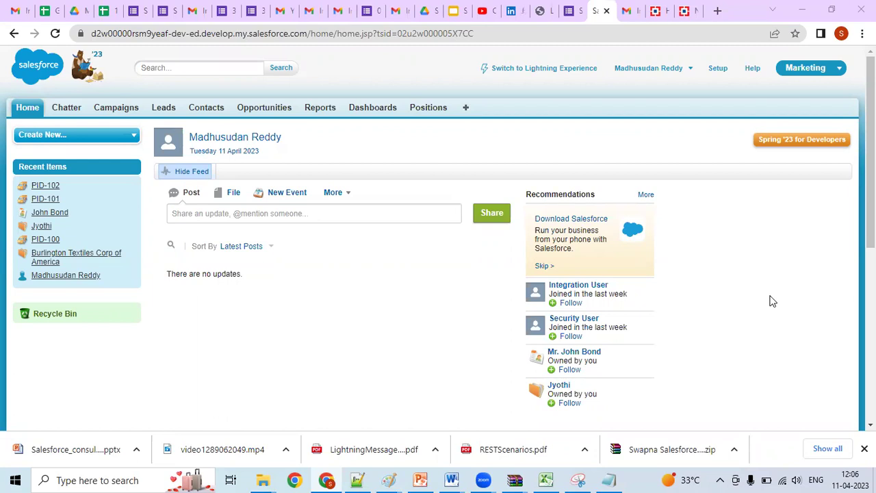
{"action": "key", "text": "XF86AudioRaiseVolume"}
{"action": "left_click", "coordinate": [469, 111]}
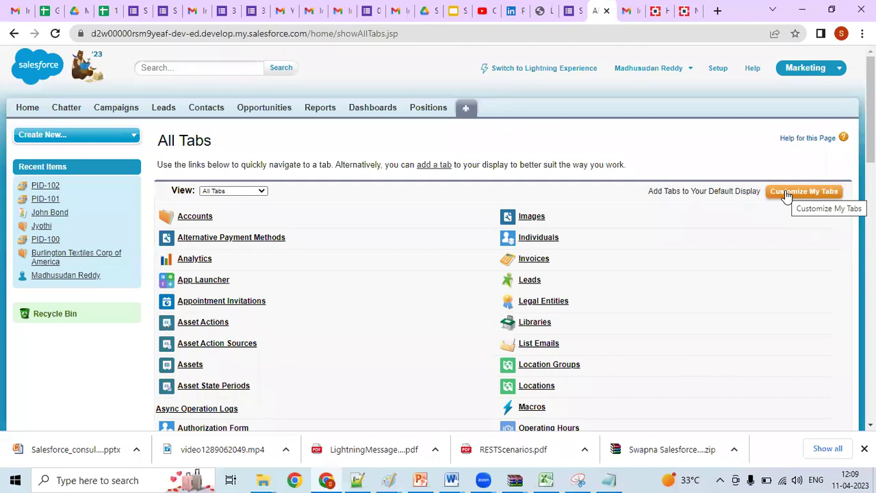
{"action": "left_click", "coordinate": [788, 194]}
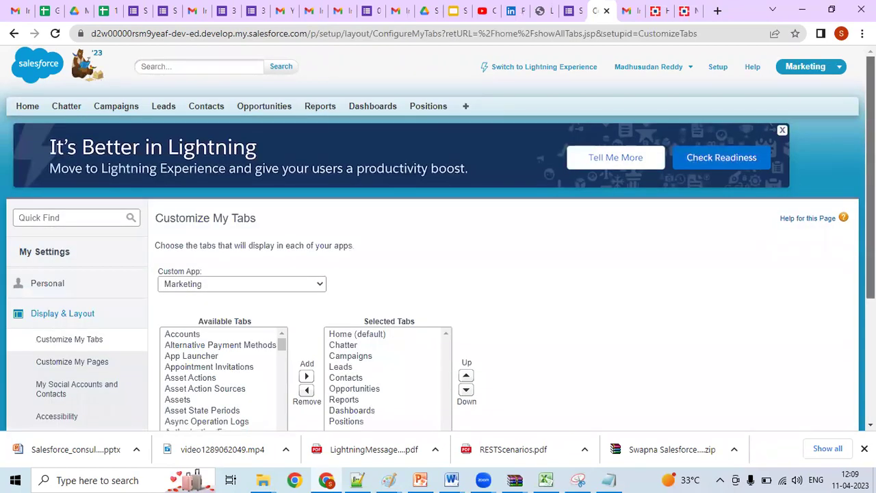
{"action": "scroll", "coordinate": [848, 243], "scroll_direction": "down", "scroll_amount": 2}
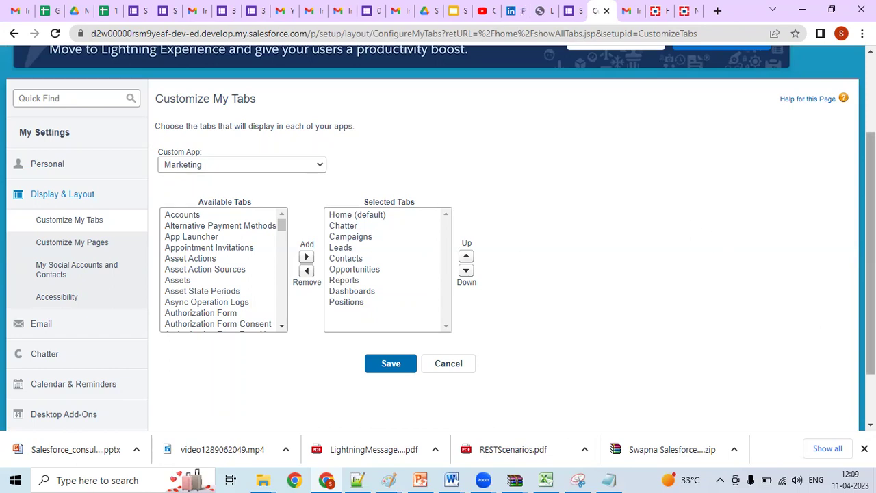
{"action": "scroll", "coordinate": [871, 254], "scroll_direction": "up", "scroll_amount": 2}
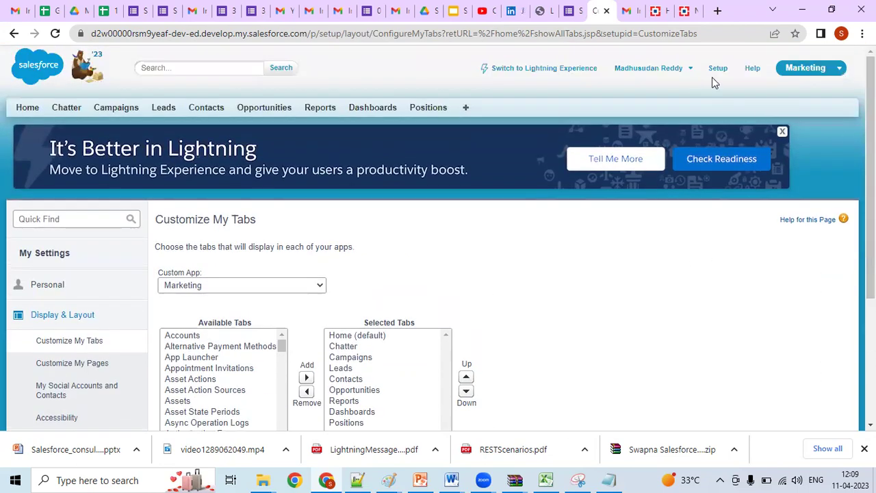
{"action": "left_click", "coordinate": [832, 73]}
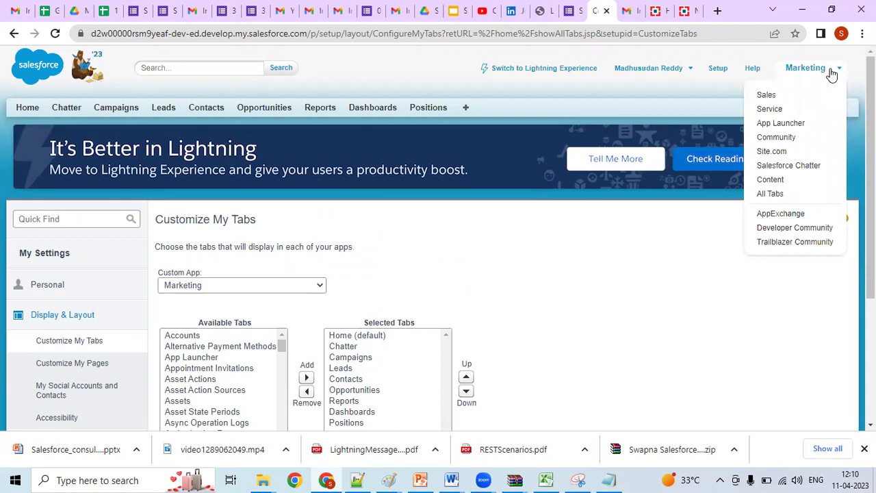
{"action": "left_click", "coordinate": [605, 35]}
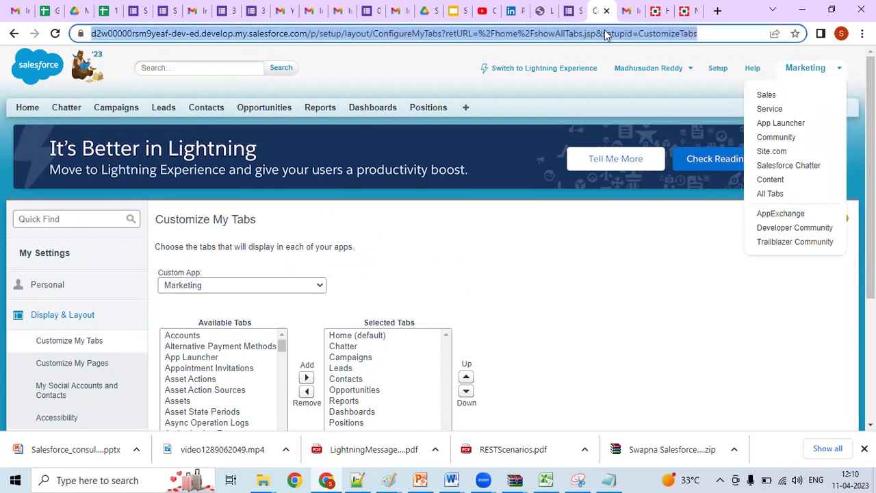
{"action": "right_click", "coordinate": [605, 35]}
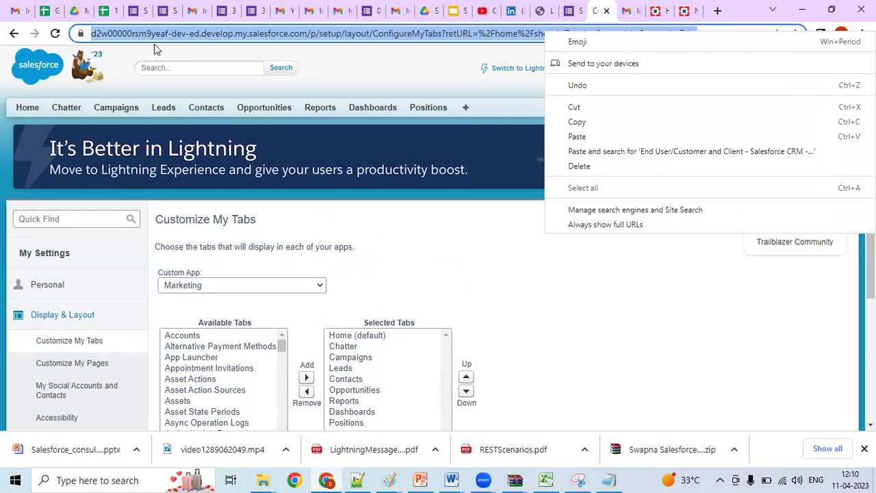
{"action": "left_click", "coordinate": [65, 29]}
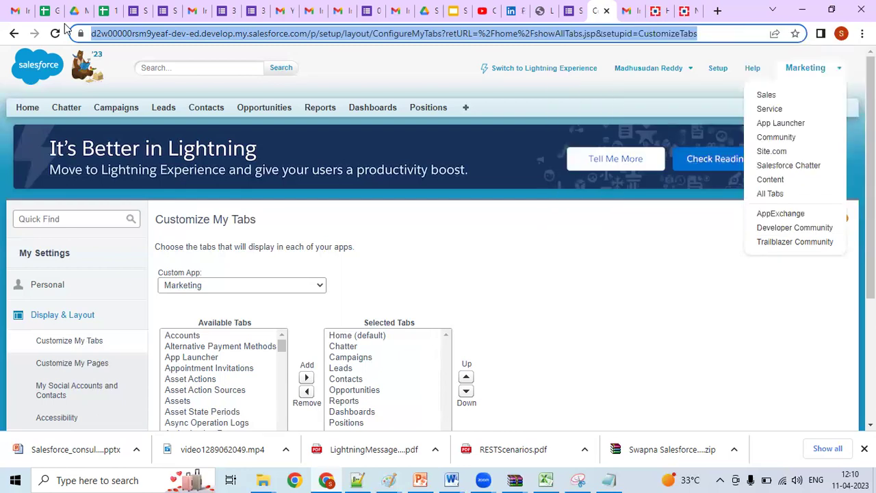
{"action": "right_click", "coordinate": [682, 38]}
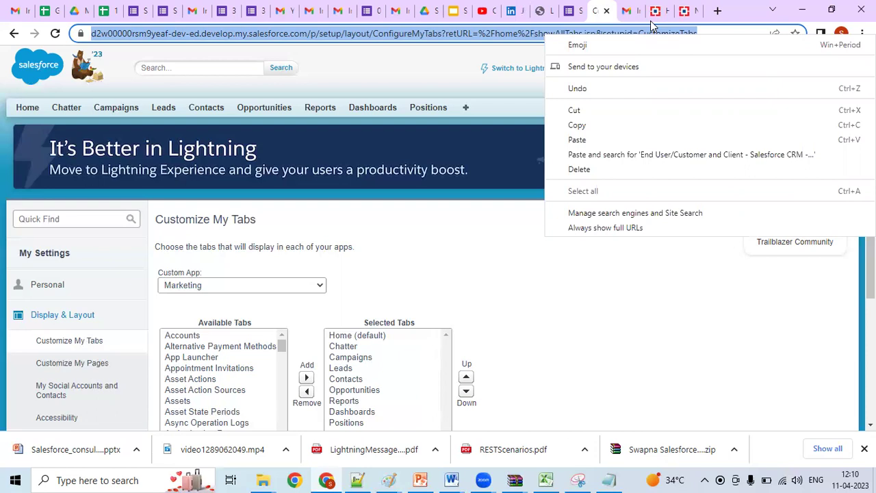
Step: Duplicate the Customize My Tabs browser tab twice
{"action": "left_click", "coordinate": [594, 11]}
{"action": "right_click", "coordinate": [593, 11]}
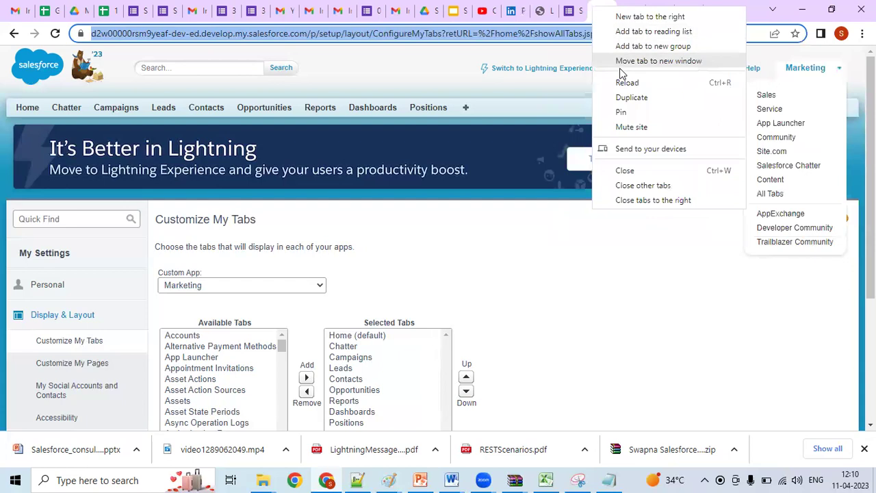
{"action": "left_click", "coordinate": [631, 98]}
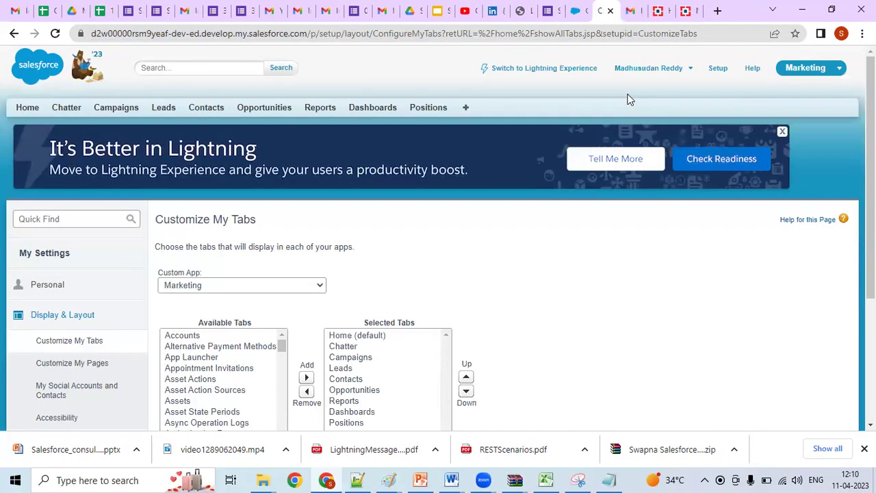
{"action": "right_click", "coordinate": [604, 8]}
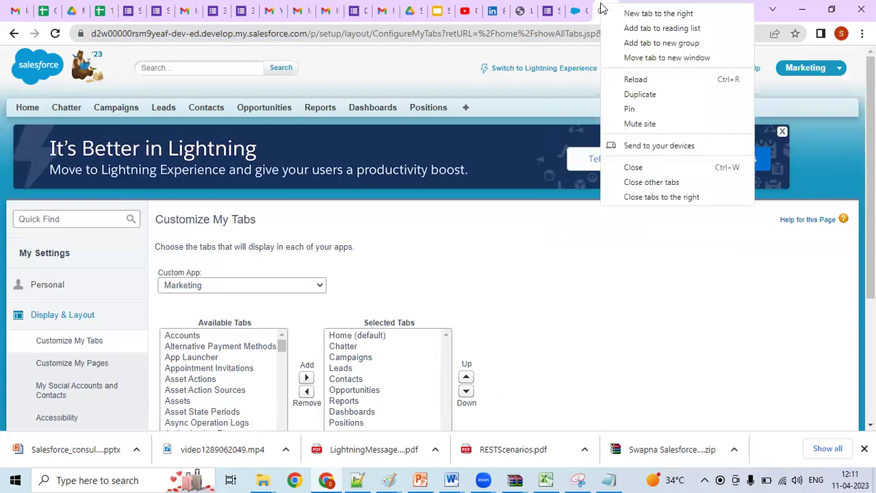
{"action": "left_click", "coordinate": [654, 95]}
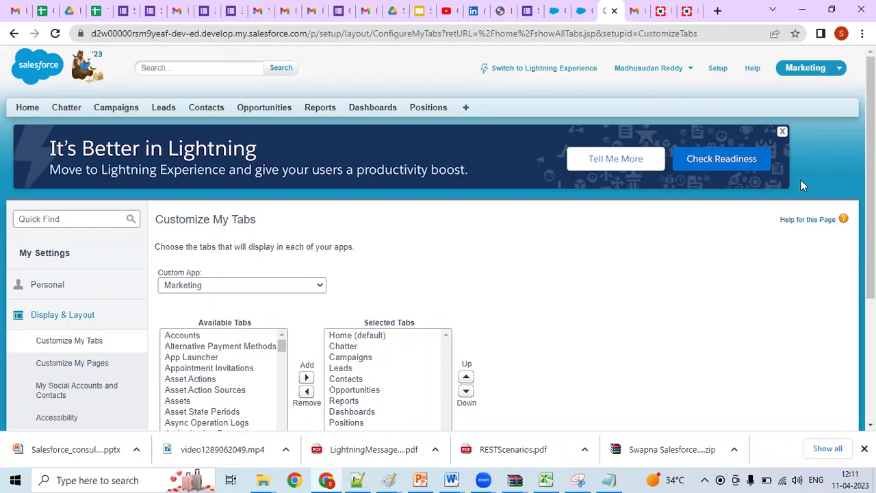
Step: In the first duplicate, remove Contacts and Opportunities from the Marketing app's selected tabs
{"action": "left_click", "coordinate": [581, 13]}
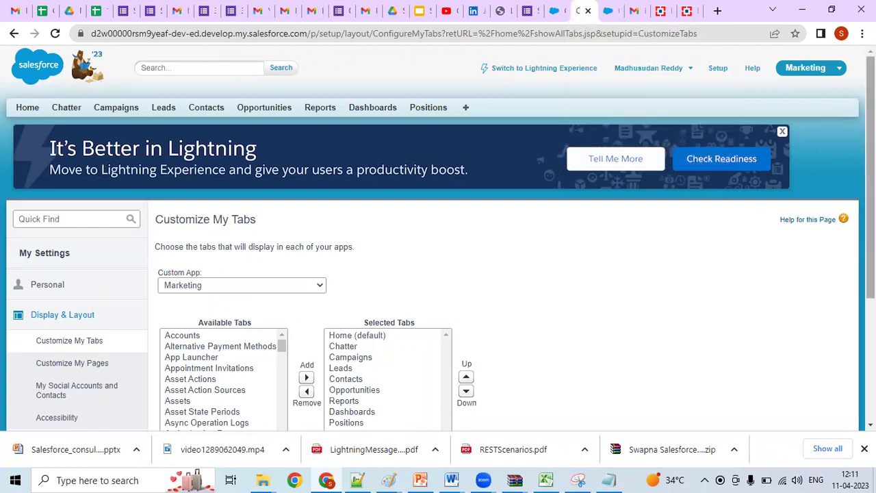
{"action": "scroll", "coordinate": [870, 206], "scroll_direction": "down", "scroll_amount": 2}
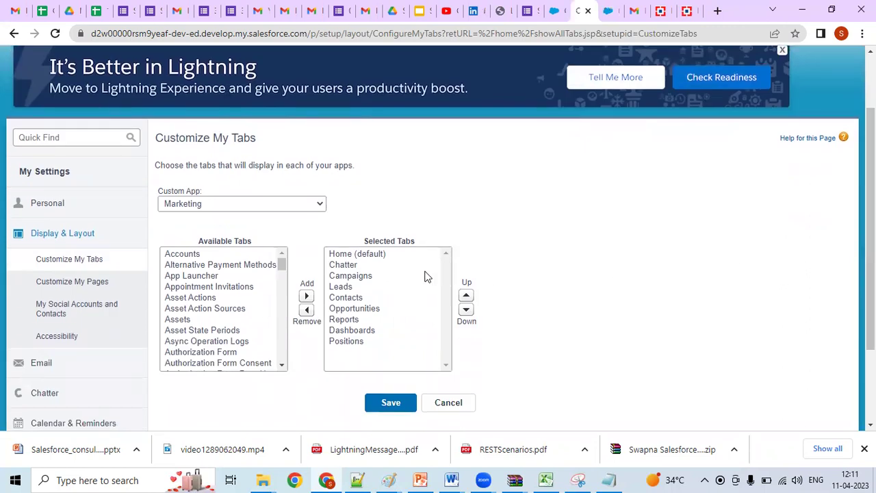
{"action": "left_click", "coordinate": [350, 300]}
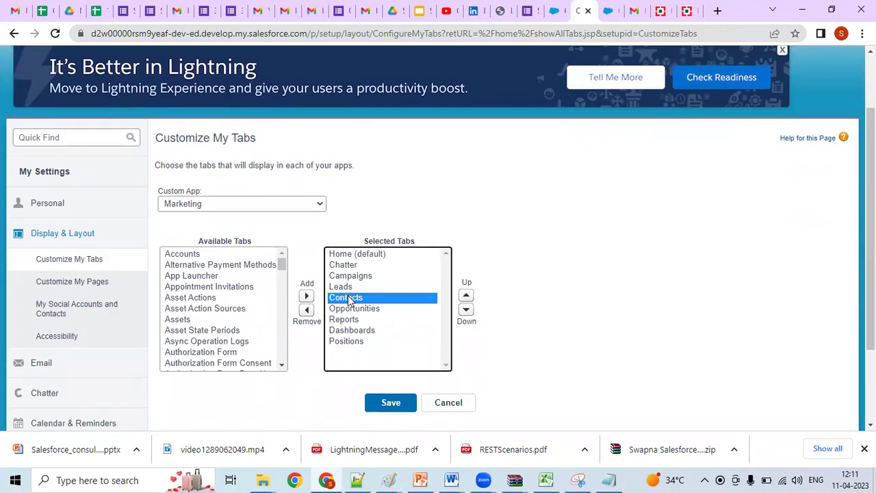
{"action": "key", "text": "shift+Down"}
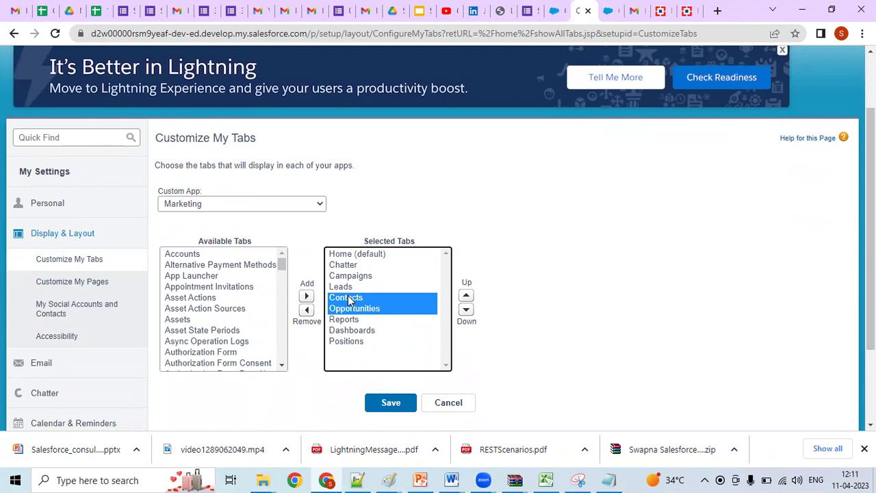
{"action": "left_click", "coordinate": [306, 310]}
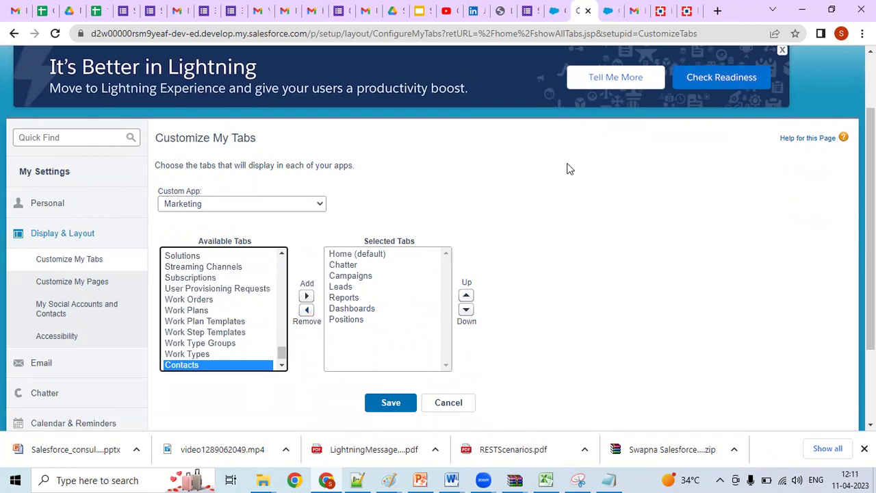
Step: Compare with the tab bar in the other duplicate, and save the Marketing app's tab selection
{"action": "left_click", "coordinate": [611, 12]}
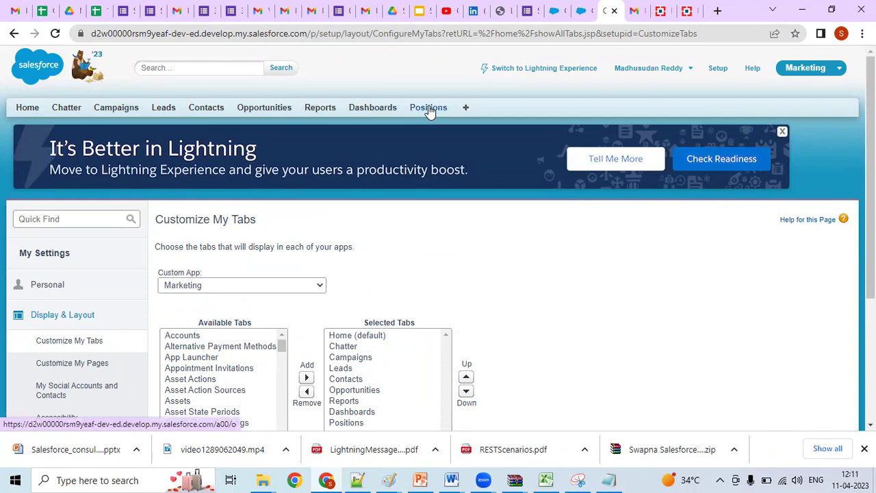
{"action": "left_click", "coordinate": [583, 12]}
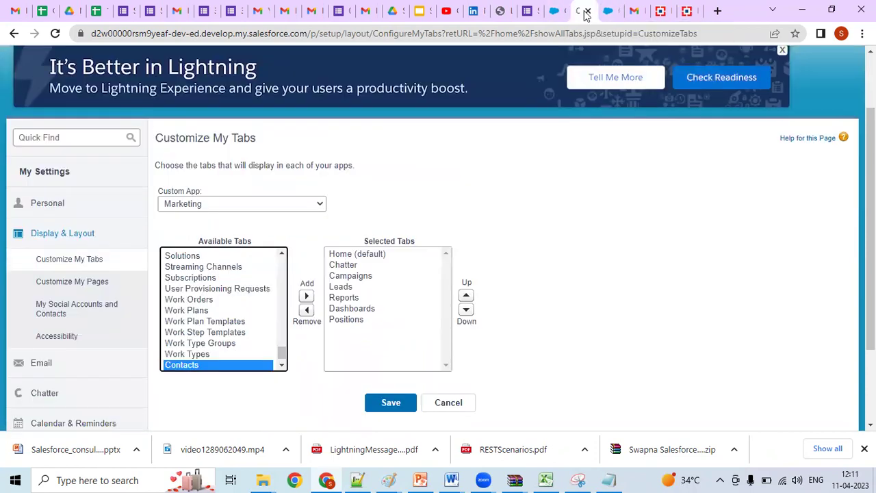
{"action": "left_click", "coordinate": [373, 402]}
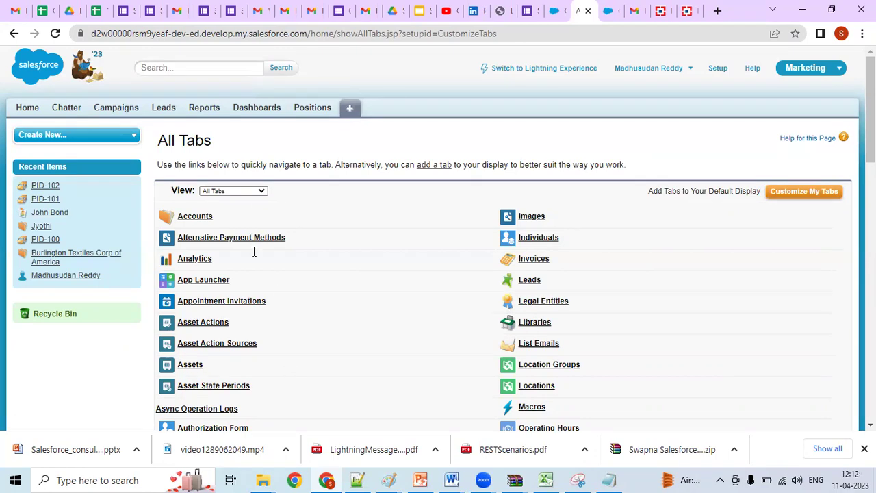
Step: Switch to the Notepad++ notes and read down past User Story#01 to the Navigation 01 instructions
{"action": "key", "text": "alt+Tab"}
{"action": "key", "text": "Down"}
{"action": "key", "text": "Down"}
{"action": "key", "text": "Down"}
{"action": "key", "text": "Down"}
{"action": "key", "text": "Down"}
{"action": "key", "text": "Down"}
{"action": "key", "text": "Down"}
{"action": "key", "text": "Down"}
{"action": "key", "text": "Down"}
{"action": "key", "text": "Down"}
{"action": "key", "text": "Down"}
{"action": "key", "text": "Down"}
{"action": "key", "text": "Down"}
{"action": "key", "text": "Down"}
{"action": "key", "text": "Down"}
{"action": "key", "text": "Down"}
{"action": "key", "text": "Down"}
{"action": "key", "text": "Down"}
{"action": "key", "text": "Down"}
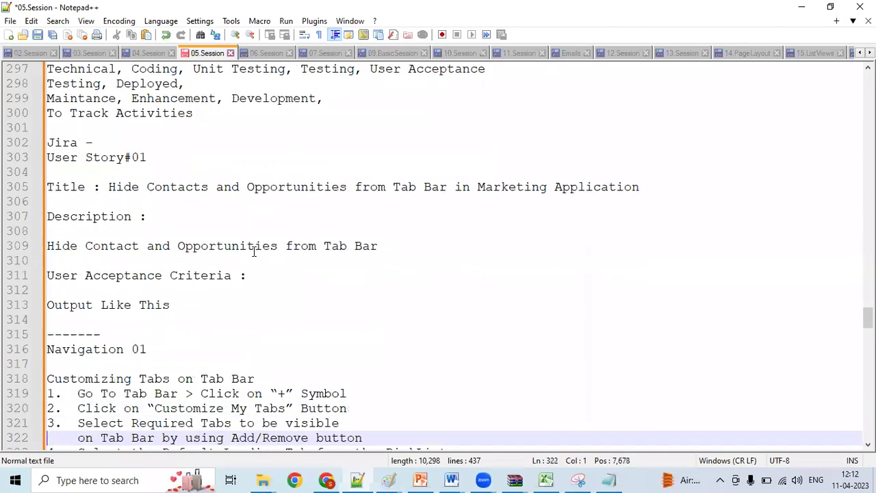
{"action": "key", "text": "Down"}
{"action": "key", "text": "Down"}
{"action": "key", "text": "Down"}
{"action": "key", "text": "Down"}
{"action": "key", "text": "Down"}
{"action": "key", "text": "Down"}
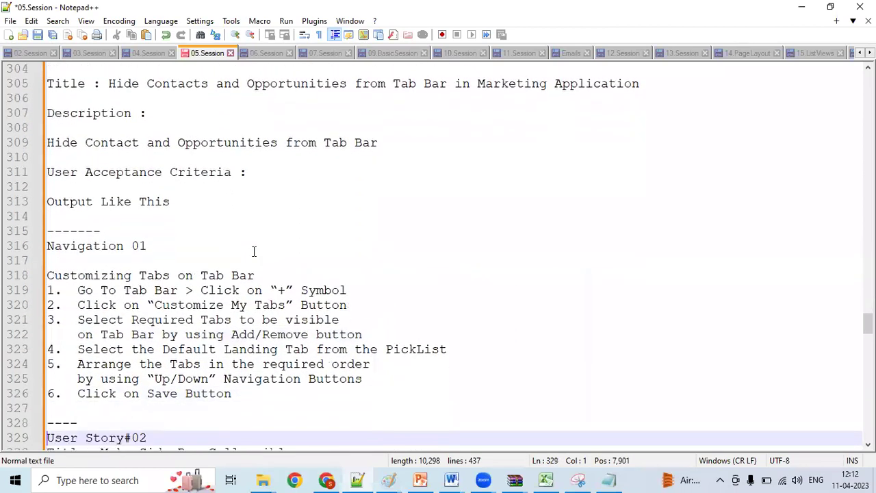
Step: Review the numbered "Customizing Tabs on Tab Bar" instructions, including the default landing tab, and return to Salesforce in Chrome
{"action": "left_click", "coordinate": [146, 275]}
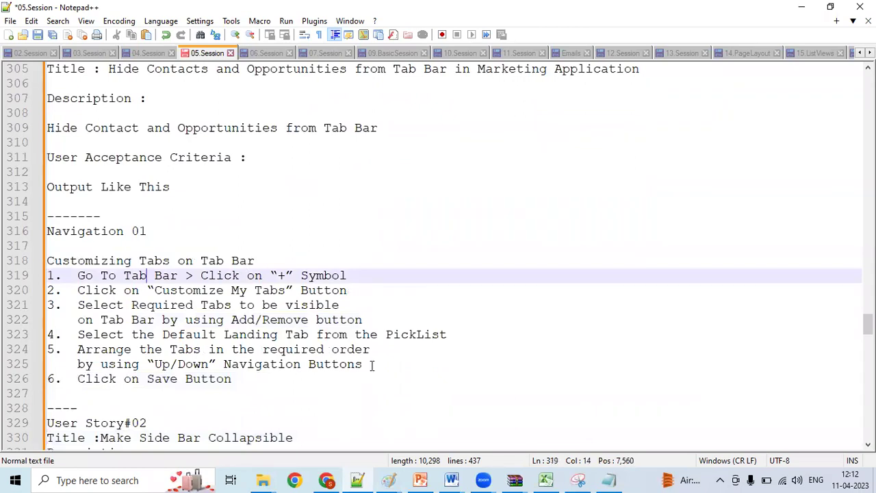
{"action": "left_click", "coordinate": [406, 269]}
{"action": "left_click", "coordinate": [370, 366]}
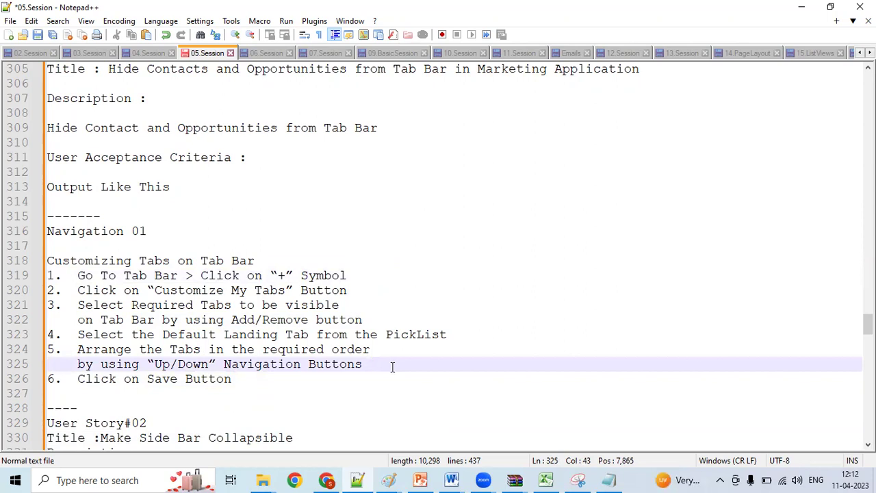
{"action": "left_click", "coordinate": [440, 334]}
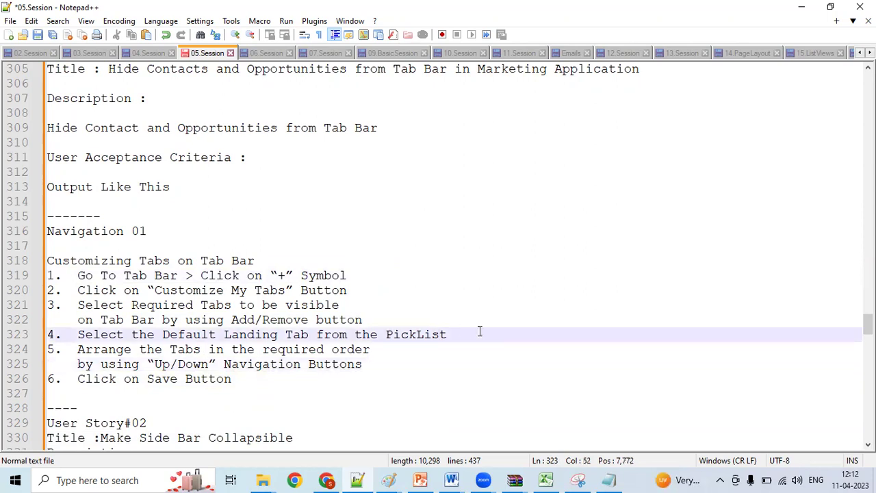
{"action": "left_click", "coordinate": [327, 480]}
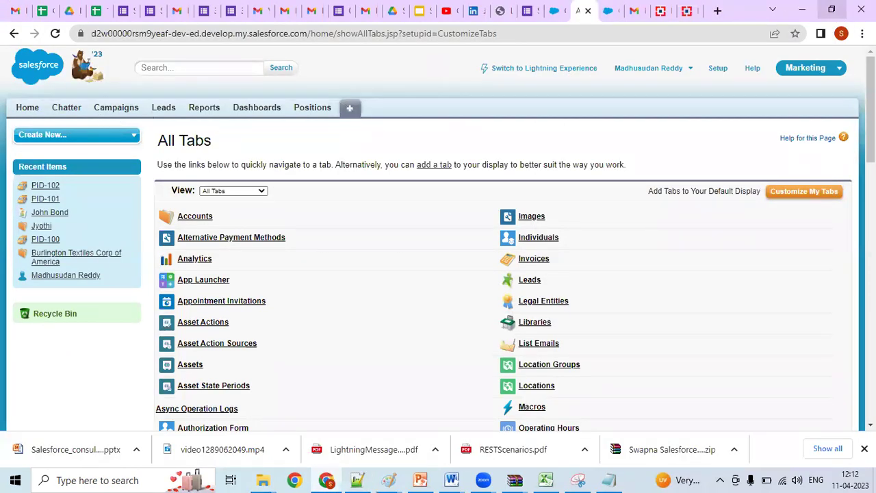
Step: Switch to the Sales app and the Service app to compare their tab bars, and return to the Marketing app
{"action": "left_click", "coordinate": [833, 71]}
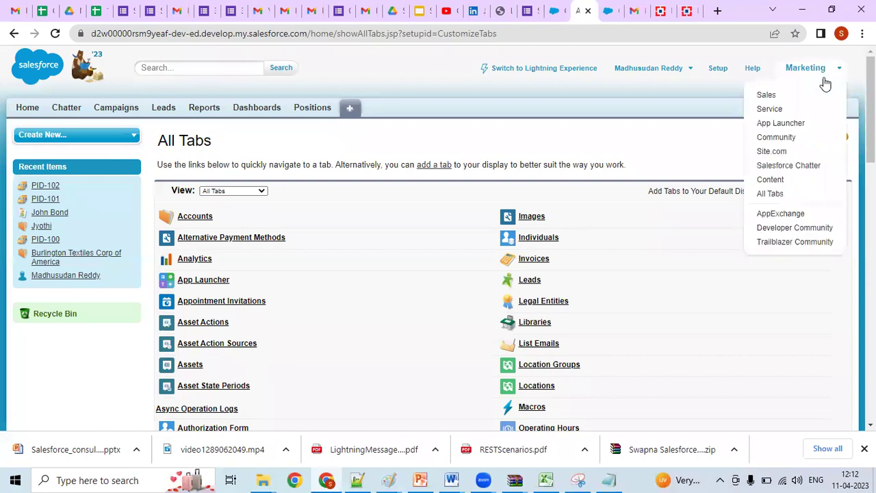
{"action": "left_click", "coordinate": [788, 94]}
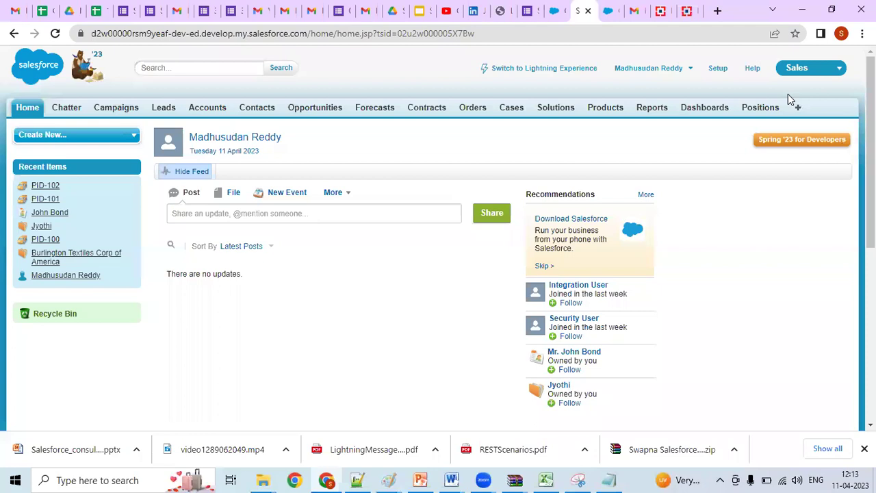
{"action": "left_click", "coordinate": [833, 75]}
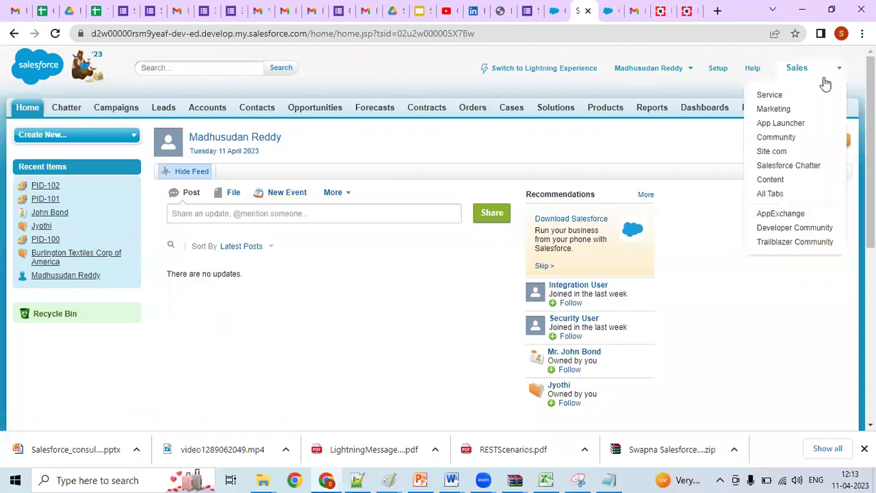
{"action": "left_click", "coordinate": [770, 92]}
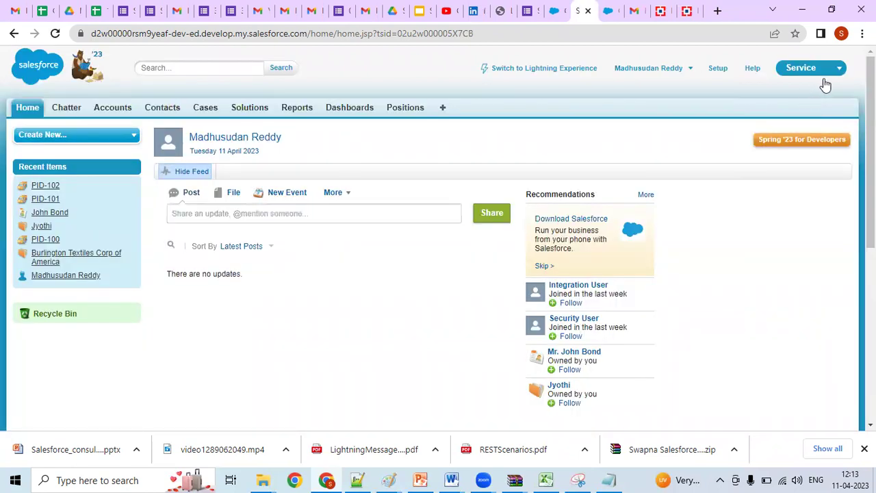
{"action": "left_click", "coordinate": [829, 78]}
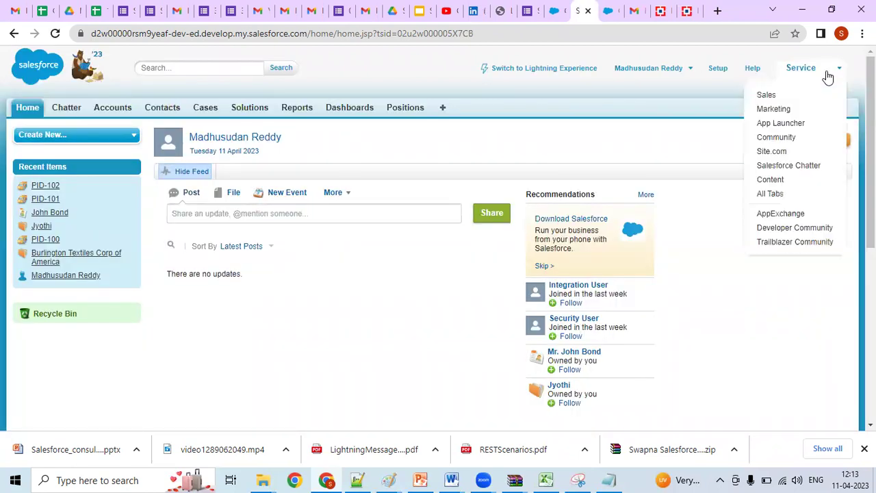
{"action": "left_click", "coordinate": [788, 109]}
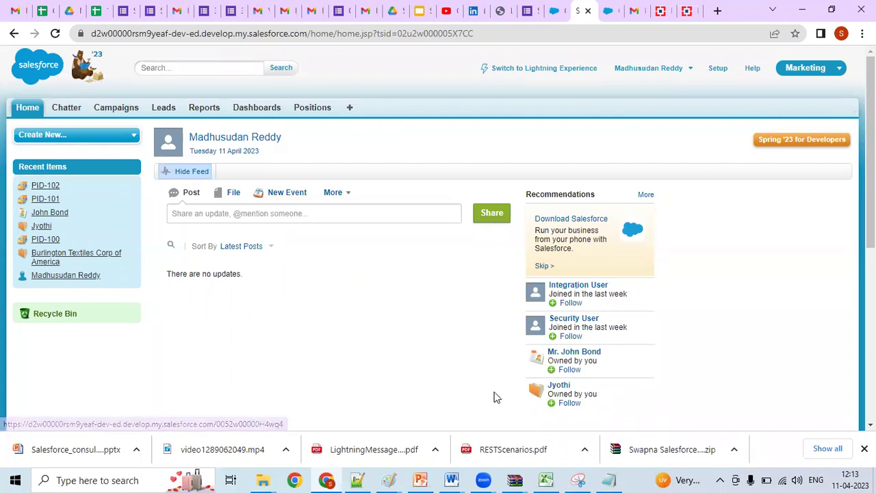
Step: Switch to the Notepad++ notes and read User Story#02 and the Navigation 02 "Customizing the Side Bar" instructions
{"action": "left_click", "coordinate": [357, 479]}
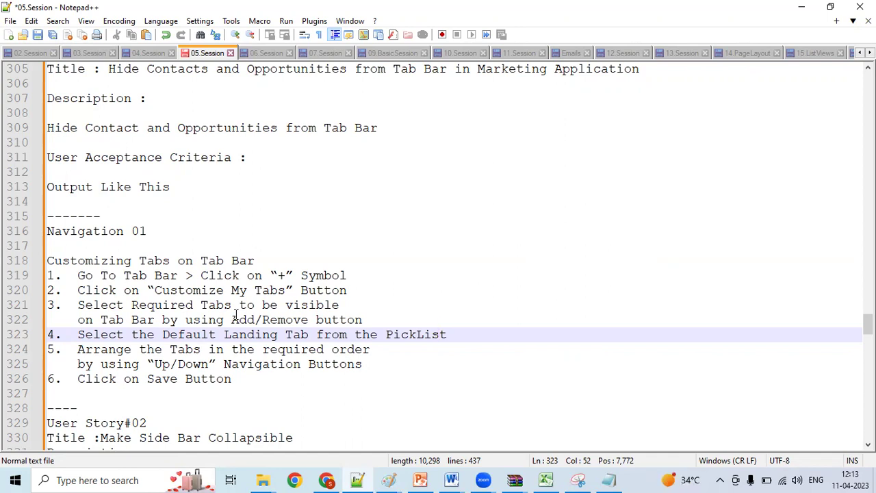
{"action": "left_click", "coordinate": [326, 480]}
{"action": "left_click", "coordinate": [326, 480]}
{"action": "left_click", "coordinate": [264, 394]}
{"action": "key", "text": "Down"}
{"action": "key", "text": "Down"}
{"action": "key", "text": "Down"}
{"action": "key", "text": "Down"}
{"action": "key", "text": "Down"}
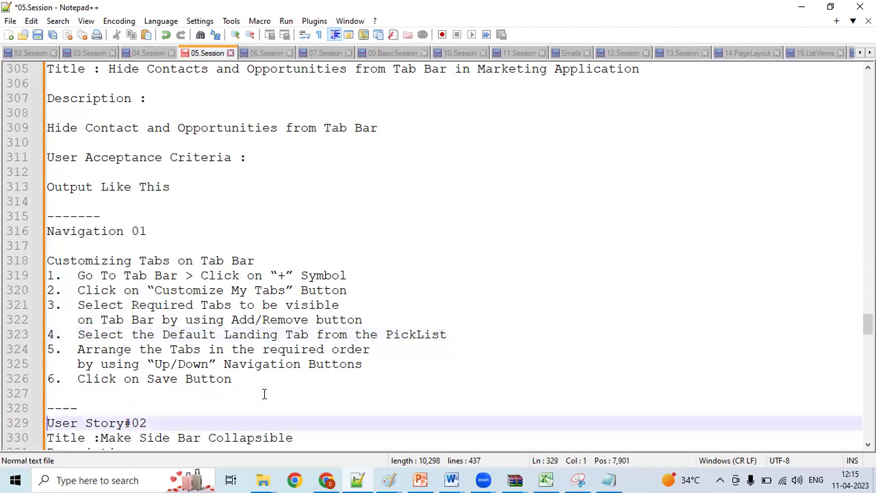
{"action": "key", "text": "Down"}
{"action": "key", "text": "Down"}
{"action": "key", "text": "Down"}
{"action": "key", "text": "Down"}
{"action": "key", "text": "Down"}
{"action": "key", "text": "Down"}
{"action": "key", "text": "Down"}
{"action": "key", "text": "Down"}
{"action": "key", "text": "Down"}
{"action": "key", "text": "Down"}
{"action": "key", "text": "Down"}
{"action": "key", "text": "Down"}
{"action": "key", "text": "Down"}
{"action": "key", "text": "Down"}
{"action": "key", "text": "Down"}
{"action": "key", "text": "Down"}
{"action": "key", "text": "Down"}
{"action": "key", "text": "Down"}
{"action": "key", "text": "Down"}
{"action": "key", "text": "Down"}
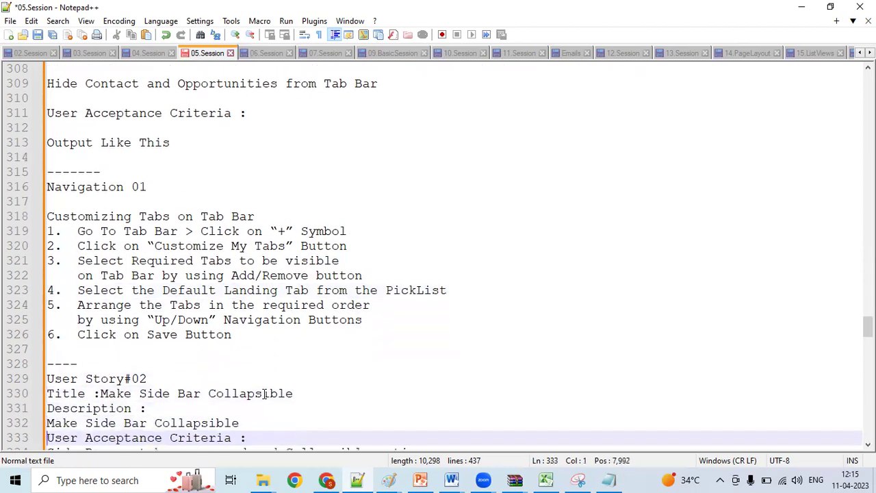
{"action": "key", "text": "Up"}
{"action": "key", "text": "Up"}
{"action": "key", "text": "Up"}
{"action": "key", "text": "Up"}
{"action": "key", "text": "Up"}
{"action": "key", "text": "Up"}
{"action": "key", "text": "Up"}
{"action": "key", "text": "Up"}
{"action": "key", "text": "Up"}
{"action": "key", "text": "Up"}
{"action": "key", "text": "Up"}
{"action": "key", "text": "Up"}
{"action": "key", "text": "Up"}
{"action": "key", "text": "Up"}
{"action": "key", "text": "Up"}
{"action": "key", "text": "Up"}
{"action": "key", "text": "Up"}
{"action": "key", "text": "Up"}
{"action": "key", "text": "Up"}
{"action": "key", "text": "Up"}
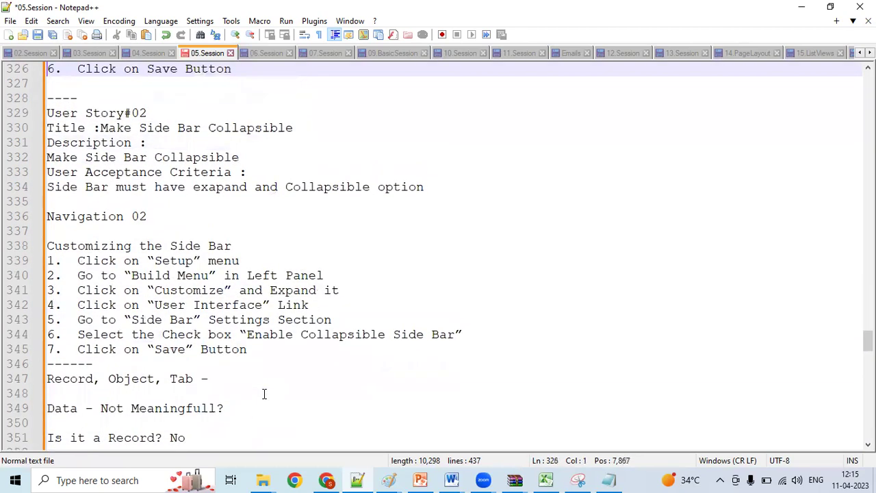
{"action": "key", "text": "Down"}
{"action": "key", "text": "Down"}
{"action": "key", "text": "Down"}
{"action": "key", "text": "Down"}
{"action": "key", "text": "Down"}
{"action": "key", "text": "Down"}
{"action": "key", "text": "Down"}
{"action": "key", "text": "Down"}
{"action": "key", "text": "Down"}
{"action": "key", "text": "Down"}
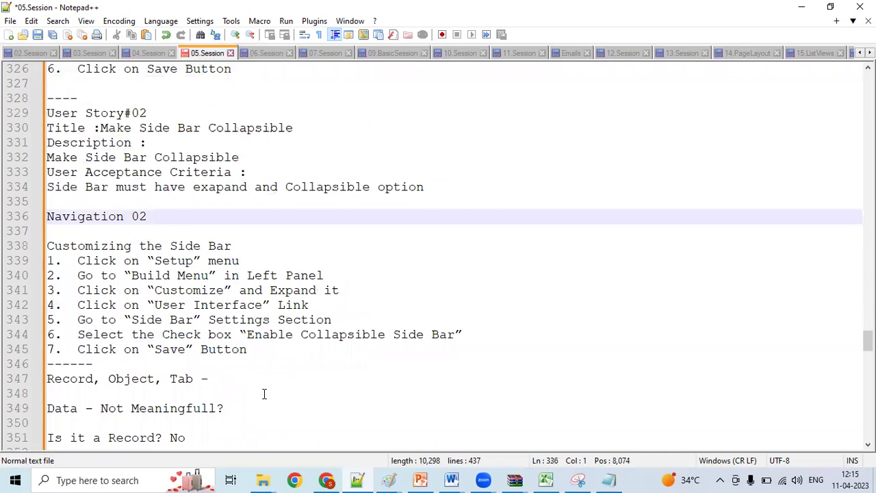
Step: Return to Salesforce in Chrome, open the Campaigns page, and examine how the Quick Access Menu expands and collapses
{"action": "left_click", "coordinate": [327, 479]}
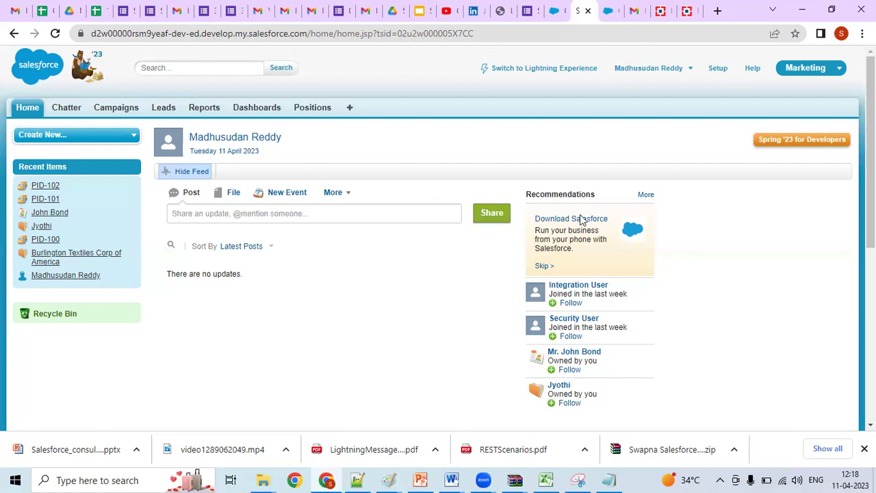
{"action": "left_click", "coordinate": [124, 112]}
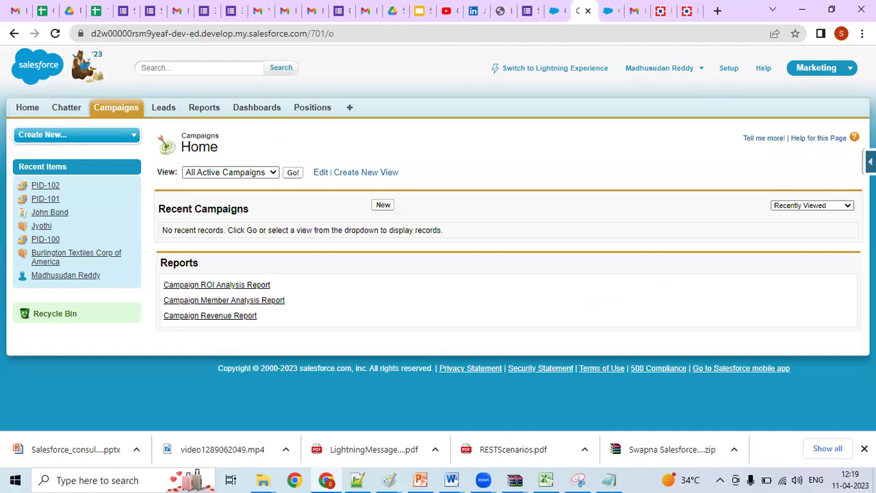
{"action": "left_click", "coordinate": [870, 162]}
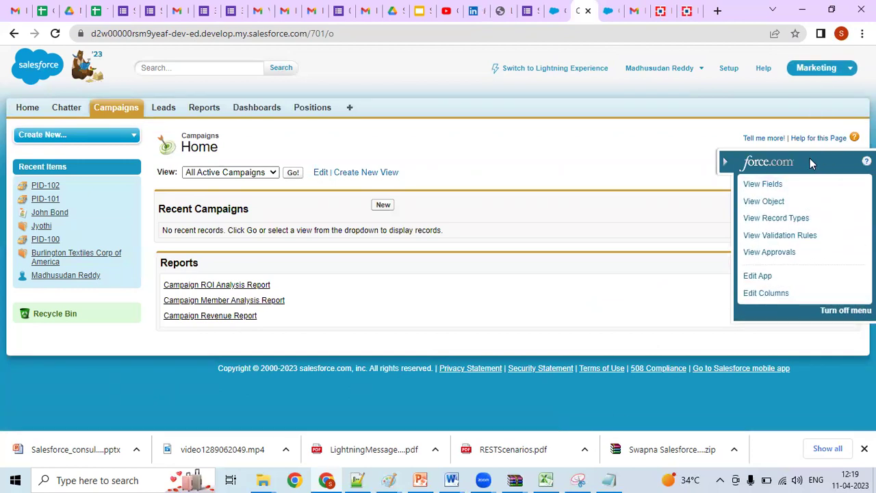
{"action": "left_click", "coordinate": [726, 162]}
{"action": "left_click", "coordinate": [866, 163]}
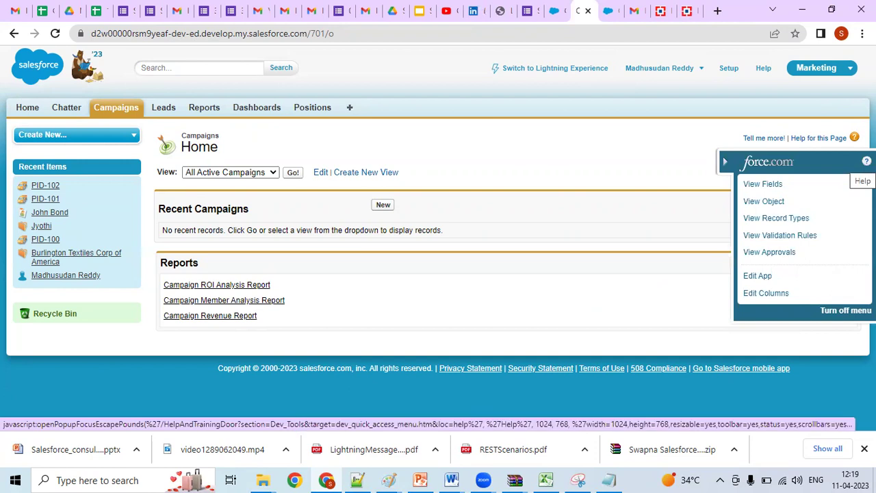
{"action": "left_click", "coordinate": [726, 162]}
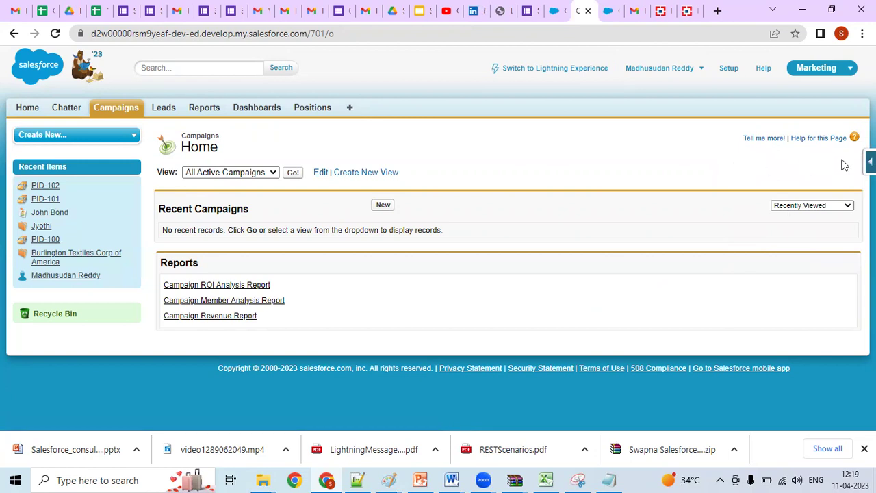
{"action": "left_click", "coordinate": [869, 162]}
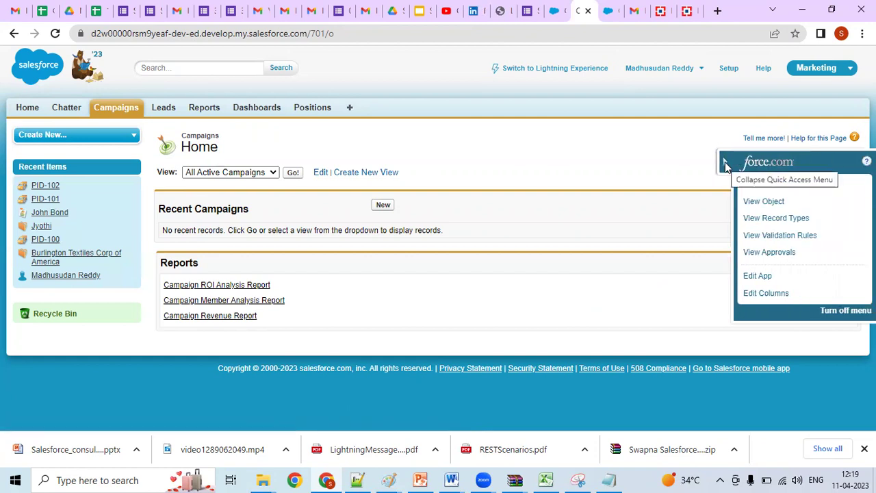
{"action": "left_click", "coordinate": [726, 164]}
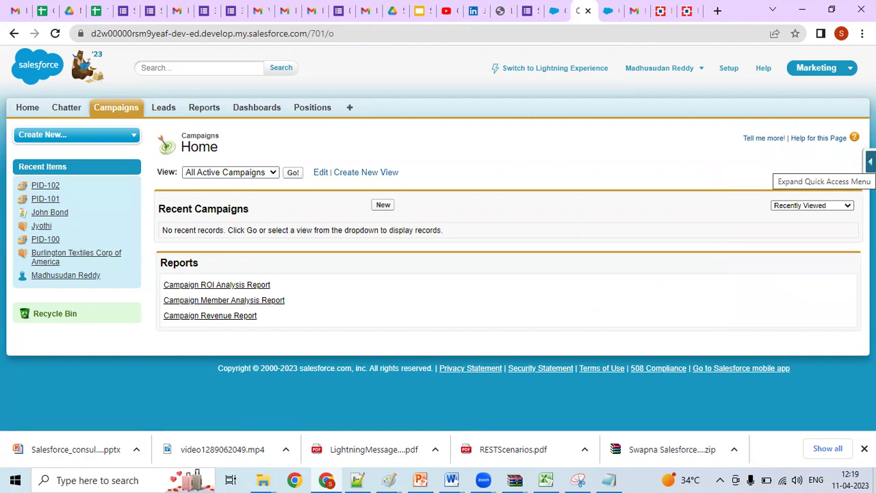
{"action": "left_click", "coordinate": [870, 162]}
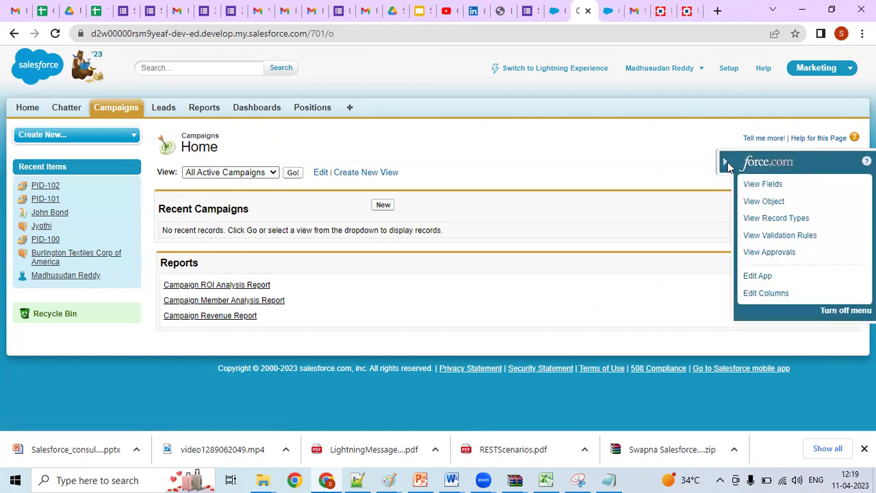
{"action": "left_click", "coordinate": [726, 164]}
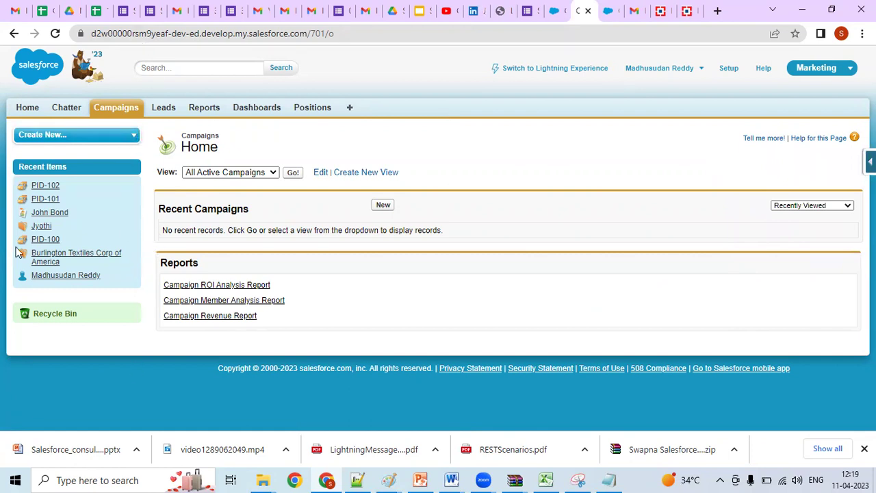
Step: Go to Setup and expand the Customize section under Build down to the User Interface entry
{"action": "mouse_move", "coordinate": [30, 197]}
{"action": "left_click", "coordinate": [730, 69]}
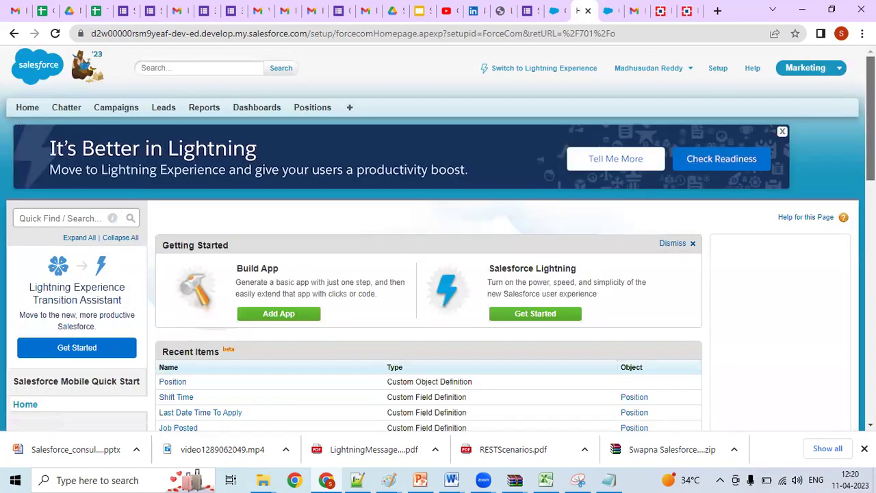
{"action": "scroll", "coordinate": [438, 274], "scroll_direction": "down", "scroll_amount": 3}
{"action": "scroll", "coordinate": [829, 282], "scroll_direction": "down", "scroll_amount": 5}
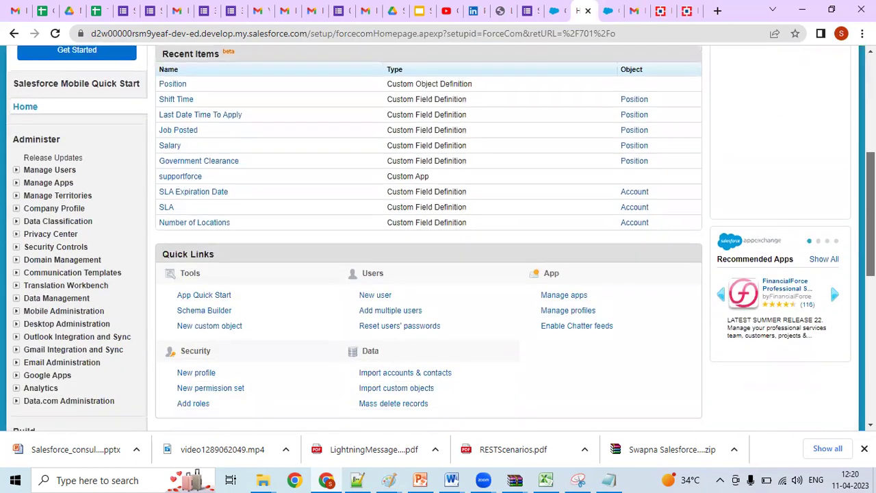
{"action": "scroll", "coordinate": [847, 329], "scroll_direction": "down", "scroll_amount": 3}
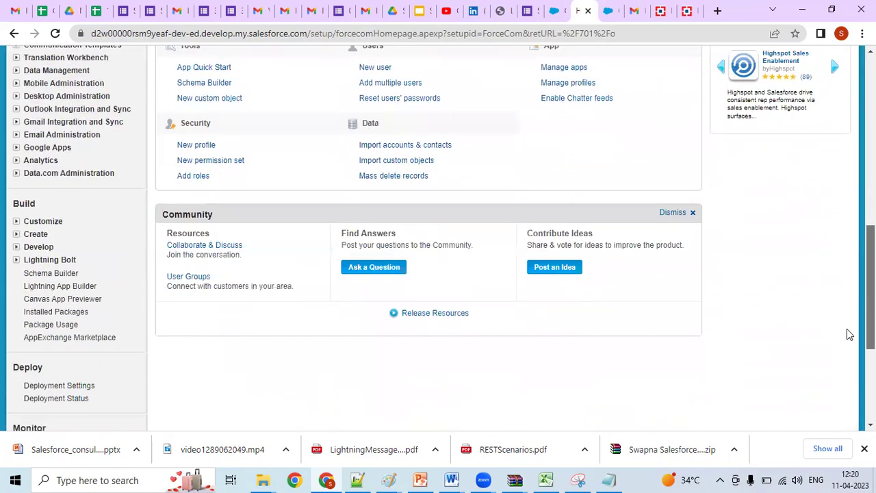
{"action": "scroll", "coordinate": [845, 360], "scroll_direction": "down", "scroll_amount": 1}
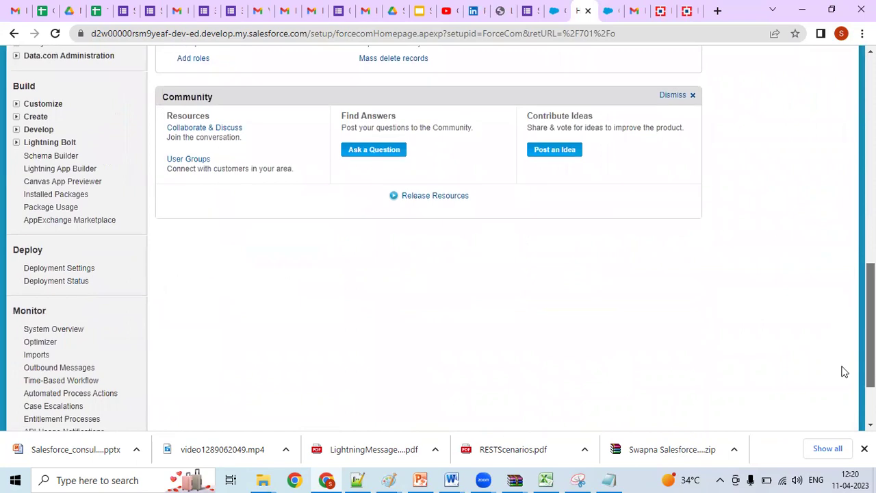
{"action": "left_click", "coordinate": [16, 105]}
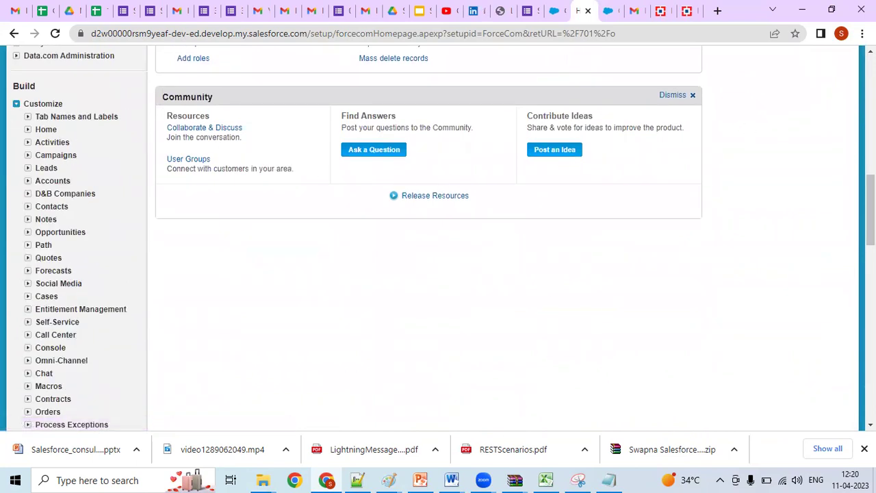
{"action": "left_click_drag", "start_coordinate": [870, 206], "coordinate": [870, 311]}
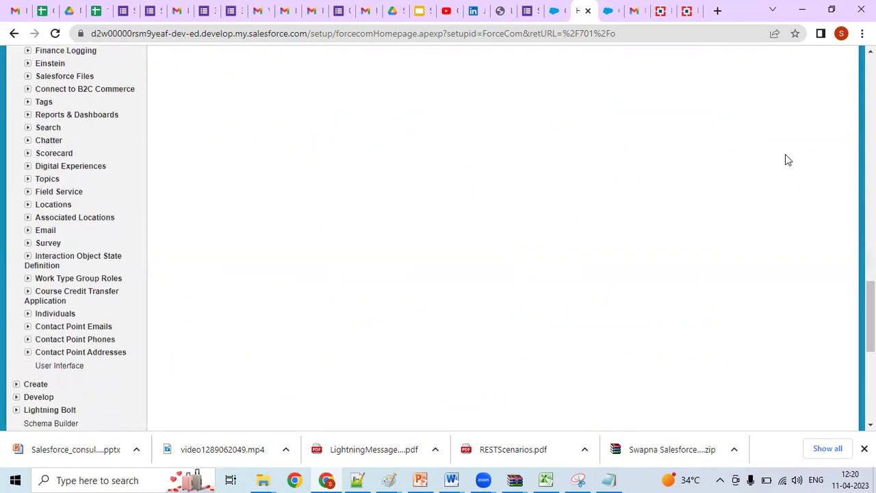
Step: Open the Campaigns page in the other Salesforce duplicate to view its sidebar, and return to the Setup page
{"action": "left_click", "coordinate": [555, 10]}
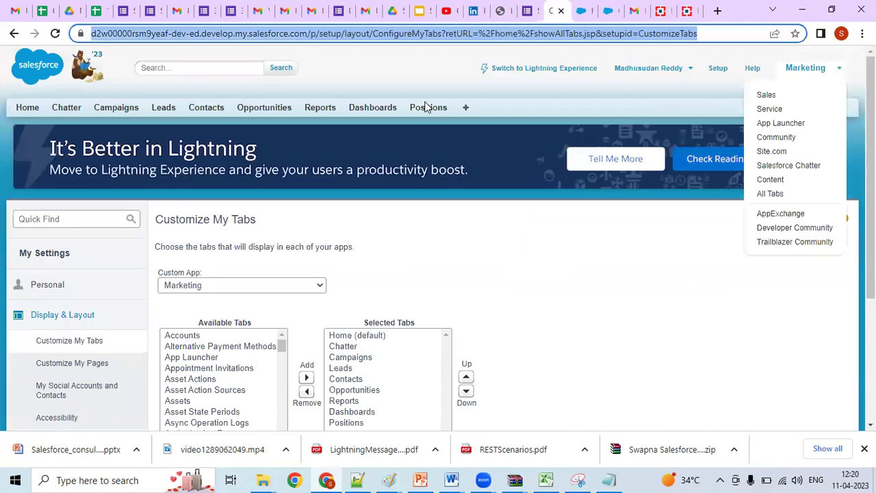
{"action": "left_click", "coordinate": [111, 116]}
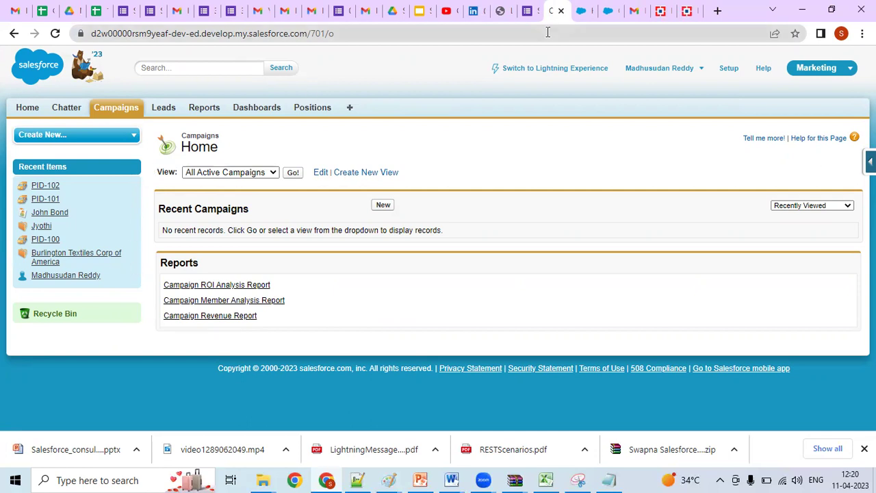
{"action": "left_click", "coordinate": [597, 10]}
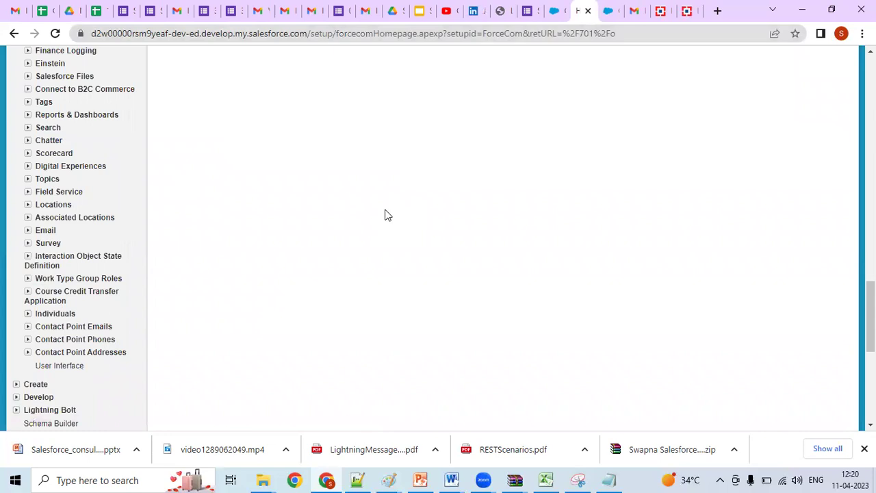
Step: Turn on Enable Collapsible Sidebar in the Sidebar section of the User Interface settings and save
{"action": "left_click", "coordinate": [50, 365]}
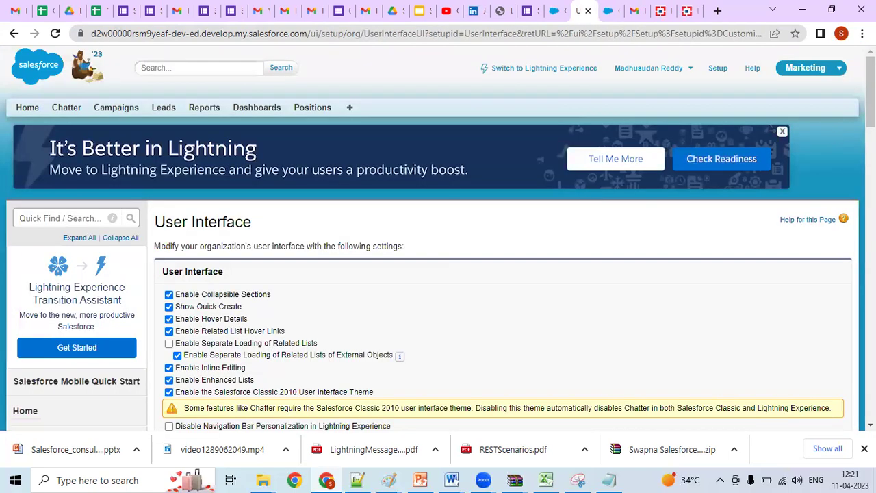
{"action": "left_click_drag", "start_coordinate": [870, 91], "coordinate": [870, 138]}
{"action": "scroll", "coordinate": [870, 138], "scroll_direction": "down", "scroll_amount": 2}
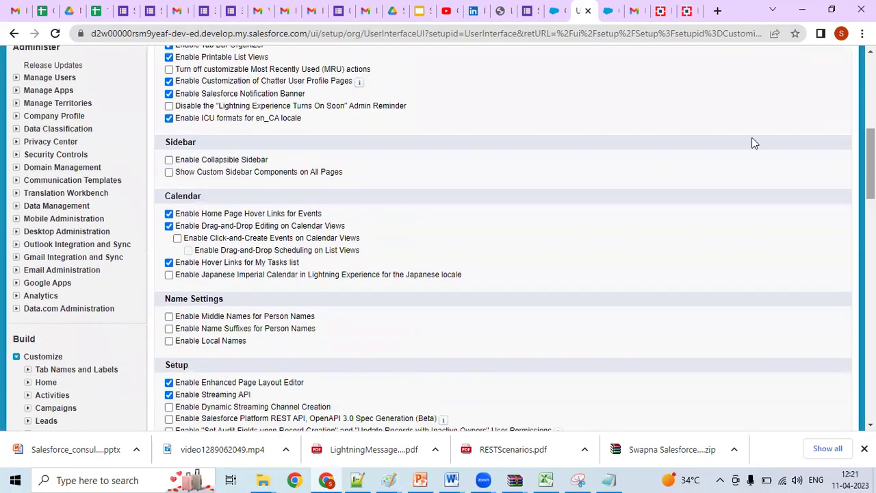
{"action": "left_click", "coordinate": [169, 160]}
{"action": "left_click", "coordinate": [169, 160]}
{"action": "left_click", "coordinate": [170, 161]}
{"action": "scroll", "coordinate": [379, 244], "scroll_direction": "down", "scroll_amount": 5}
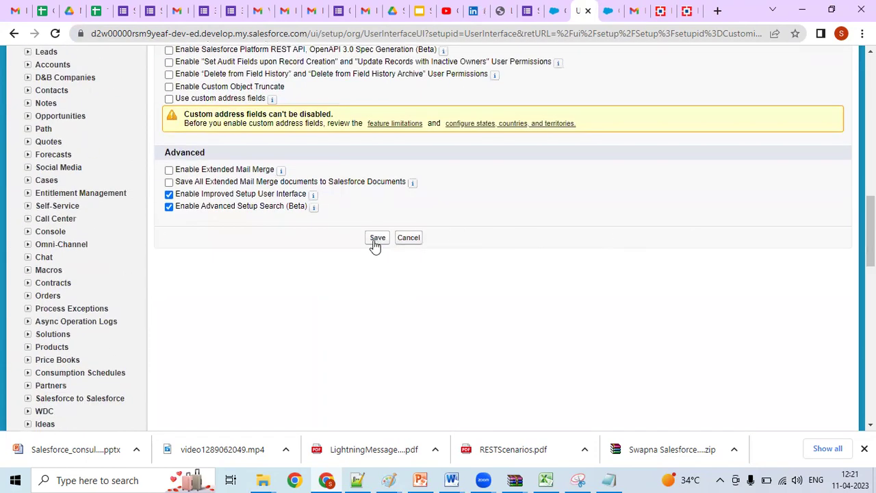
{"action": "left_click", "coordinate": [375, 241]}
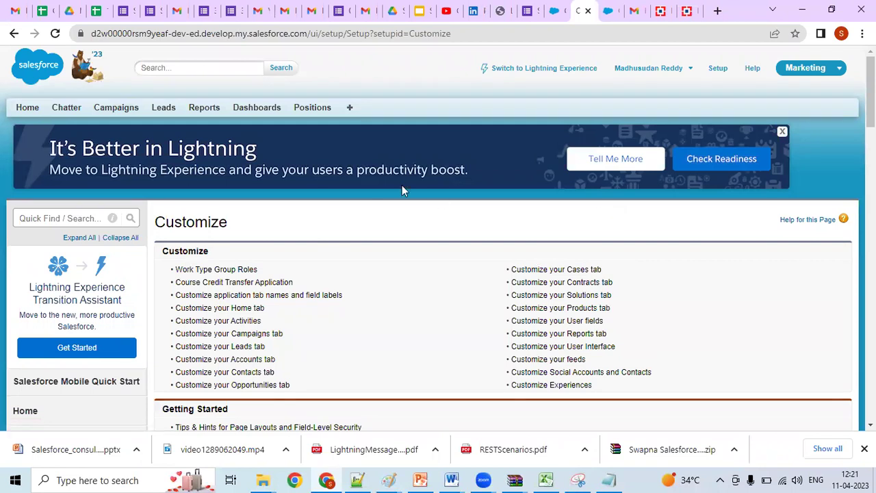
Step: Open the Campaigns page and expand its collapsed sidebar
{"action": "left_click", "coordinate": [105, 115]}
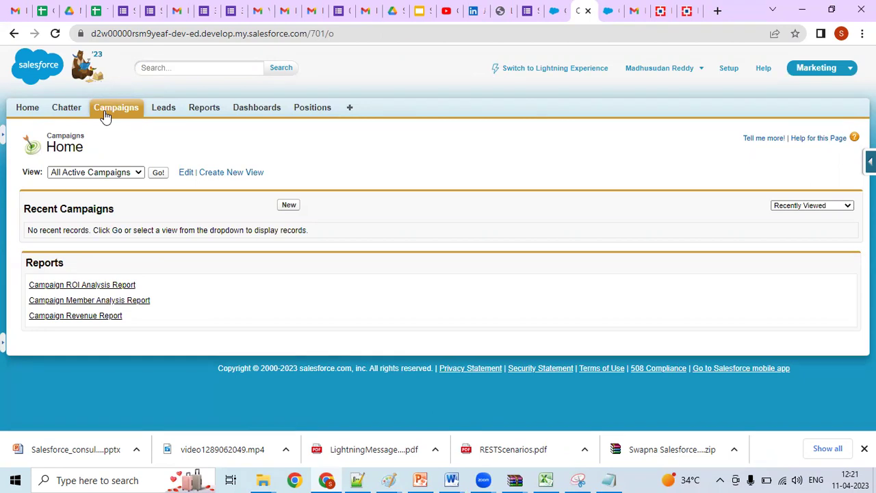
{"action": "left_click", "coordinate": [4, 140]}
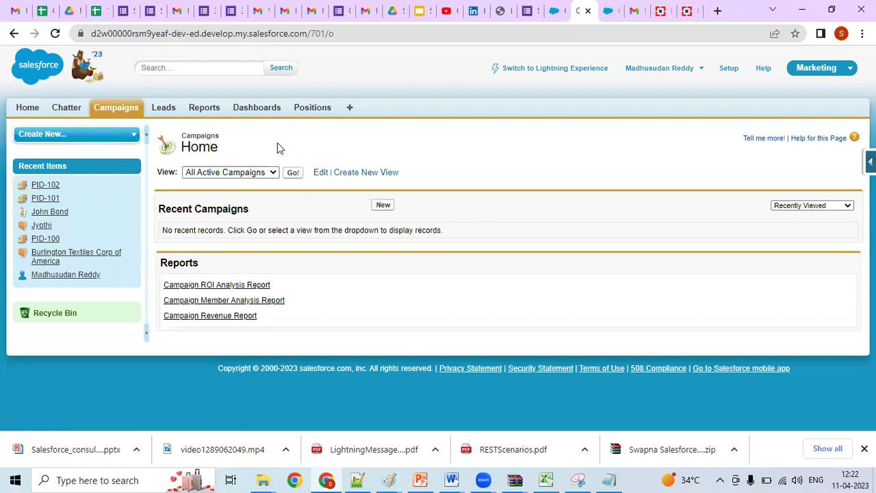
Step: Collapse and re-expand the Campaigns page sidebar, and switch to Notepad++ to review the Customizing the Side Bar steps
{"action": "left_click", "coordinate": [145, 139]}
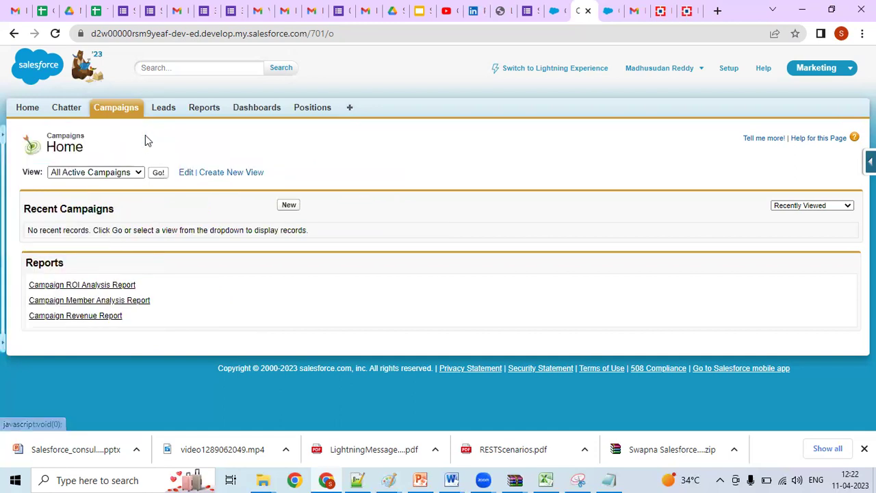
{"action": "left_click", "coordinate": [3, 138]}
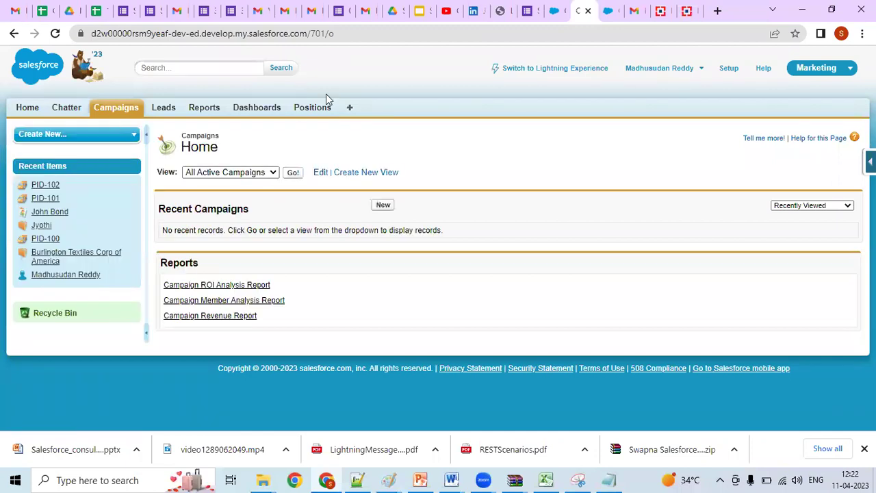
{"action": "left_click", "coordinate": [358, 480]}
{"action": "left_click", "coordinate": [185, 260]}
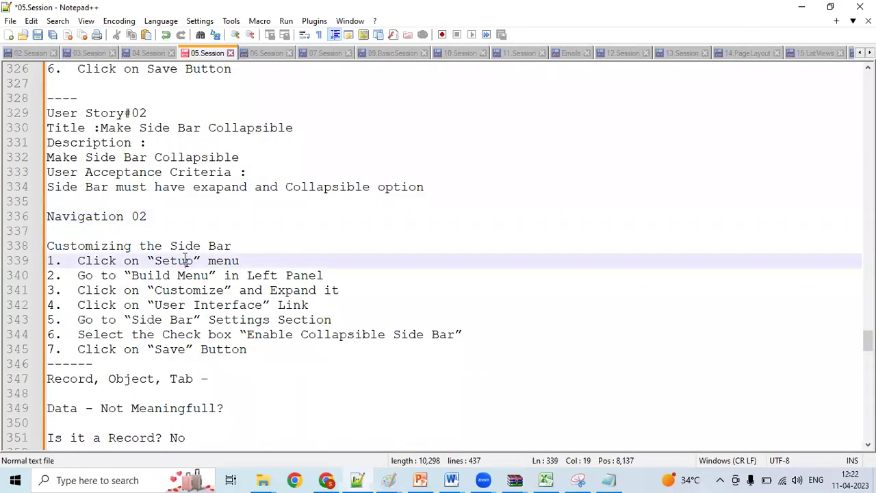
{"action": "key", "text": "Down"}
{"action": "key", "text": "Down"}
{"action": "key", "text": "Down"}
{"action": "key", "text": "Down"}
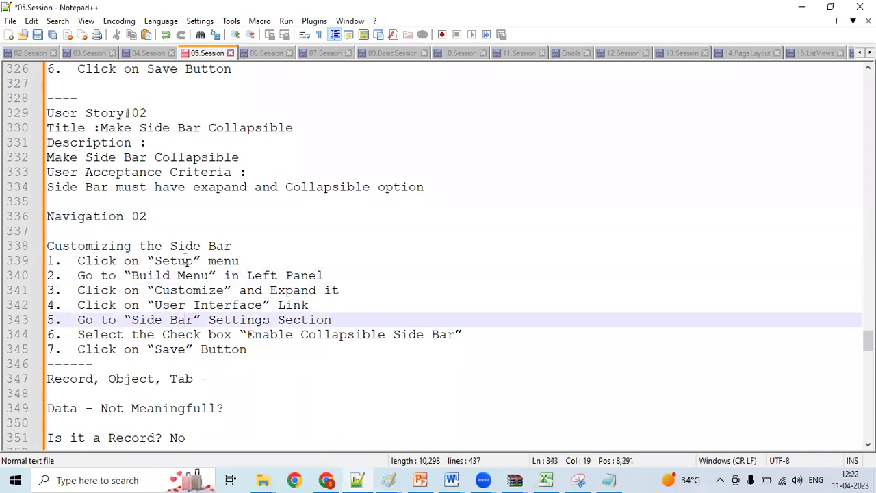
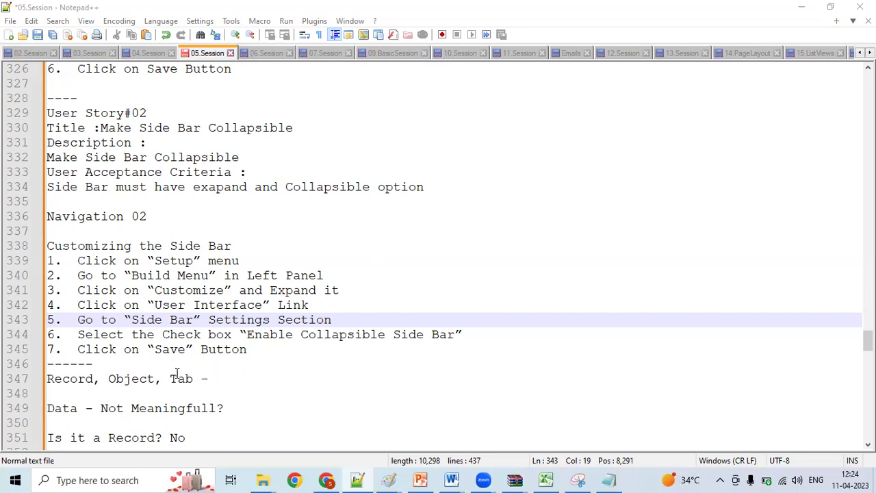
Step: Insert the line "Tab - Collection of User Interface" above the "Record, Object, Tab -" line in the notes
{"action": "left_click", "coordinate": [177, 373]}
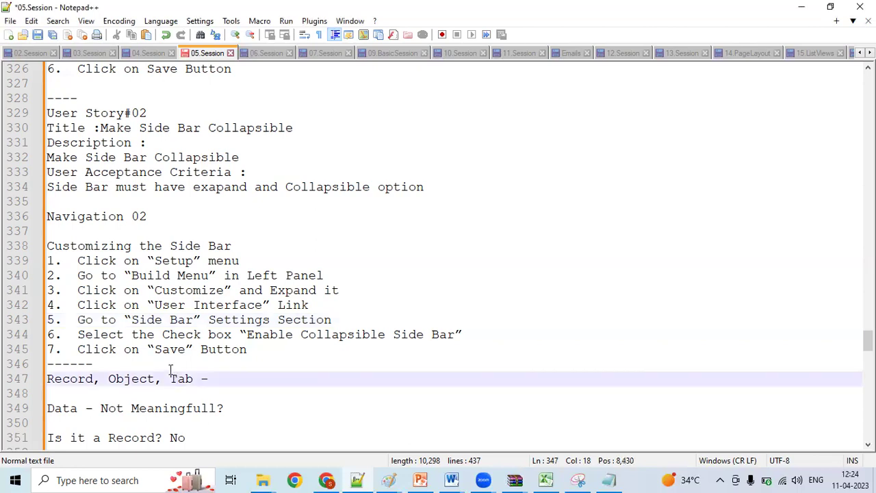
{"action": "key", "text": "Up"}
{"action": "key", "text": "Return"}
{"action": "type", "text": "Tab -"}
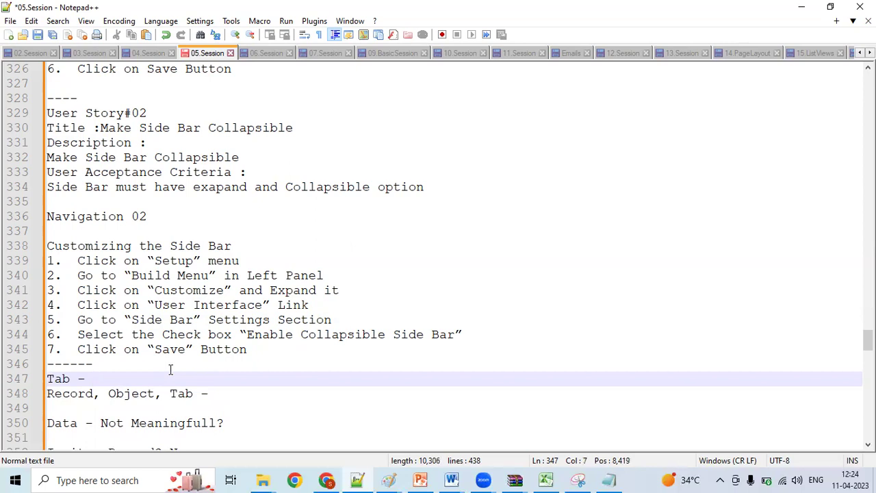
{"action": "type", "text": " Colectio"}
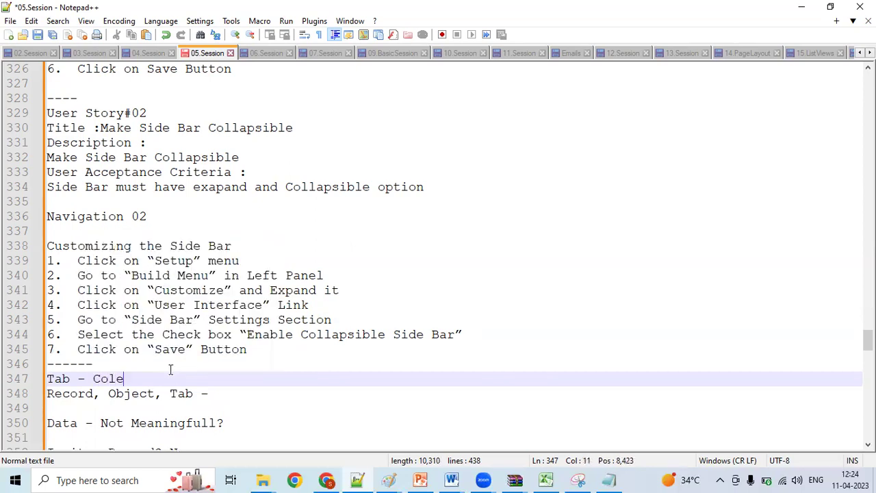
{"action": "key", "text": "BackSpace"}
{"action": "key", "text": "BackSpace"}
{"action": "key", "text": "BackSpace"}
{"action": "key", "text": "BackSpace"}
{"action": "key", "text": "BackSpace"}
{"action": "type", "text": "l"}
{"action": "type", "text": "ection "}
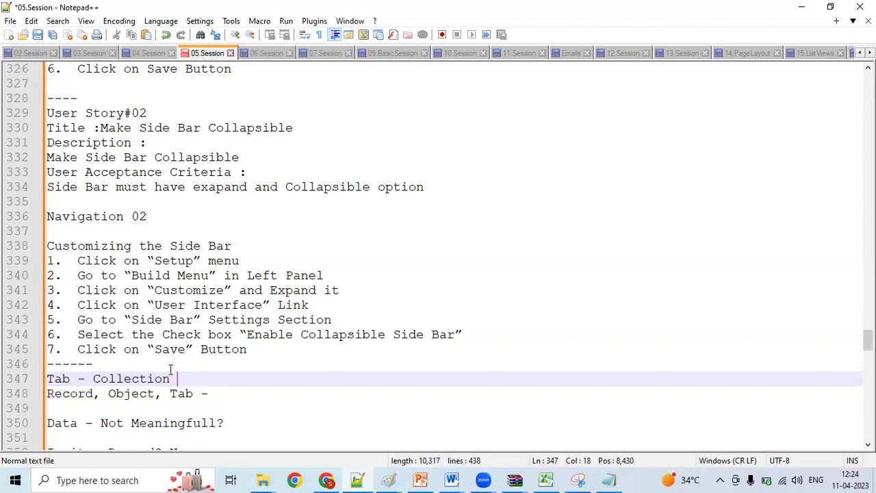
{"action": "type", "text": "of User F"}
{"action": "key", "text": "BackSpace"}
{"action": "type", "text": "I"}
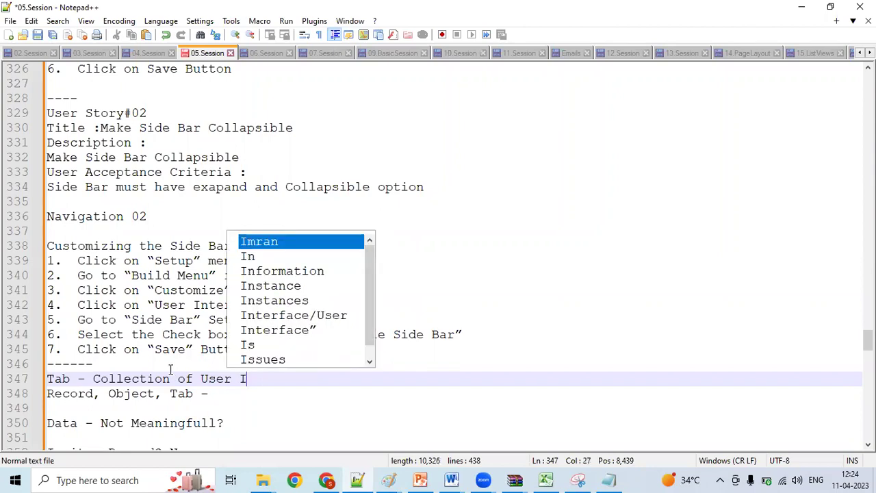
{"action": "type", "text": "nterface"}
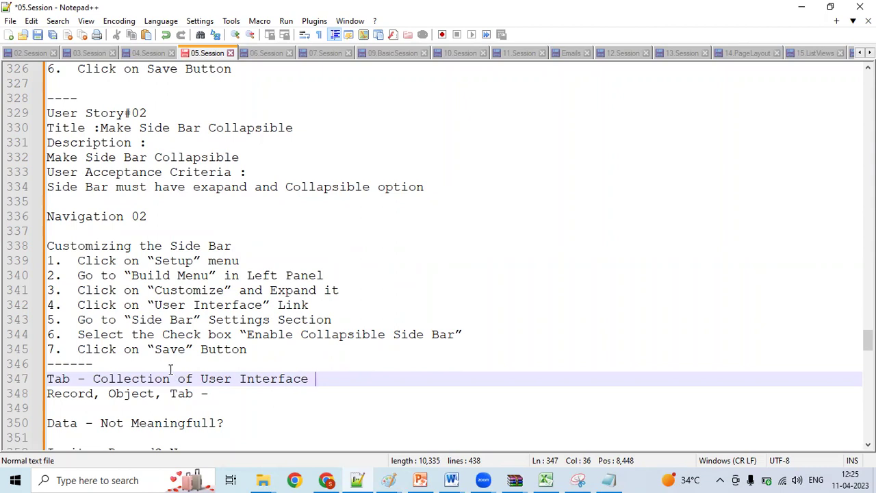
Step: Switch to Salesforce in Chrome, view the Leads and Reports pages, and return to the Campaigns page
{"action": "left_click", "coordinate": [328, 480]}
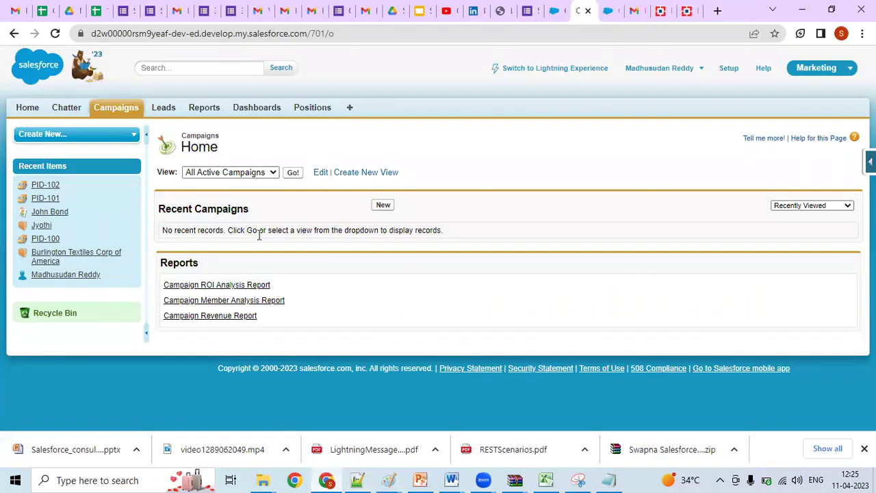
{"action": "left_click", "coordinate": [164, 110]}
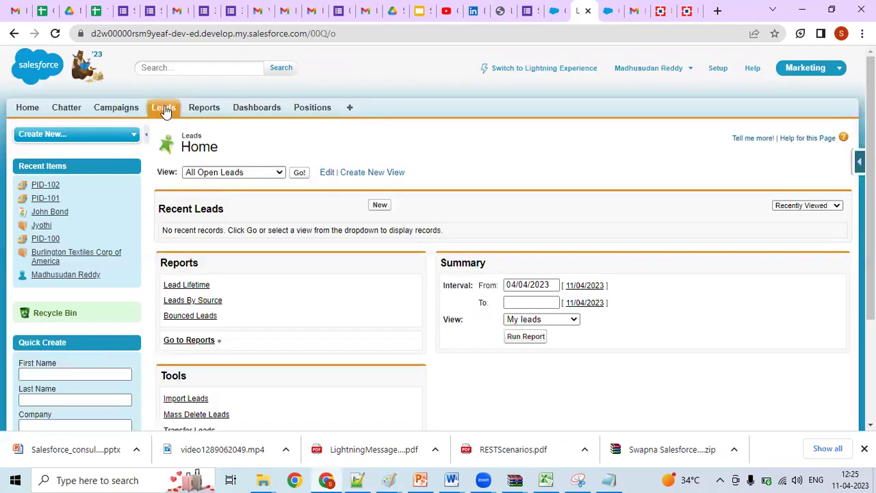
{"action": "left_click", "coordinate": [202, 112]}
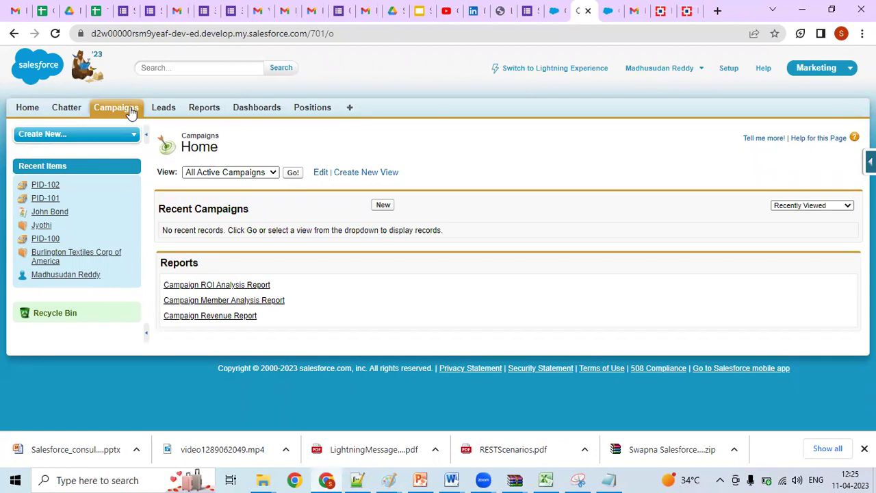
{"action": "left_click", "coordinate": [131, 113]}
Step: Start a new campaign record and enter "Students Campagng01" as its Campaign Name
{"action": "left_click", "coordinate": [383, 205]}
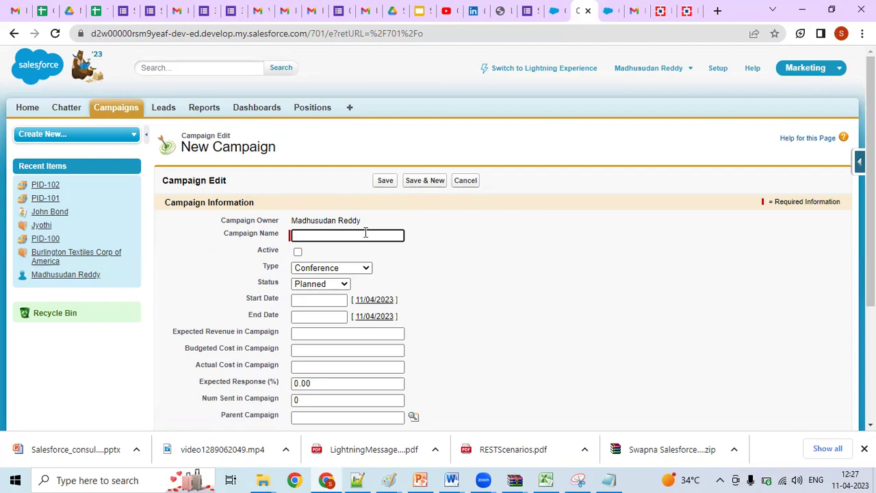
{"action": "type", "text": "Students Campaign"}
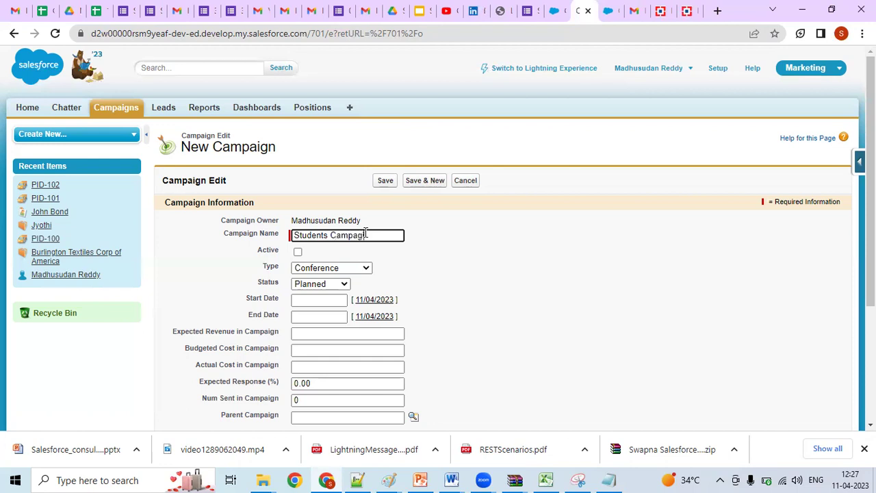
{"action": "type", "text": "n01"}
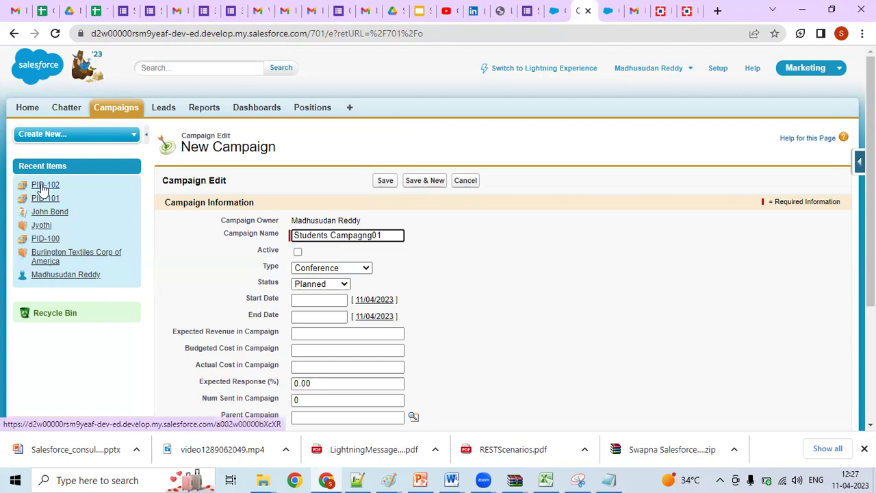
{"action": "mouse_move", "coordinate": [43, 189]}
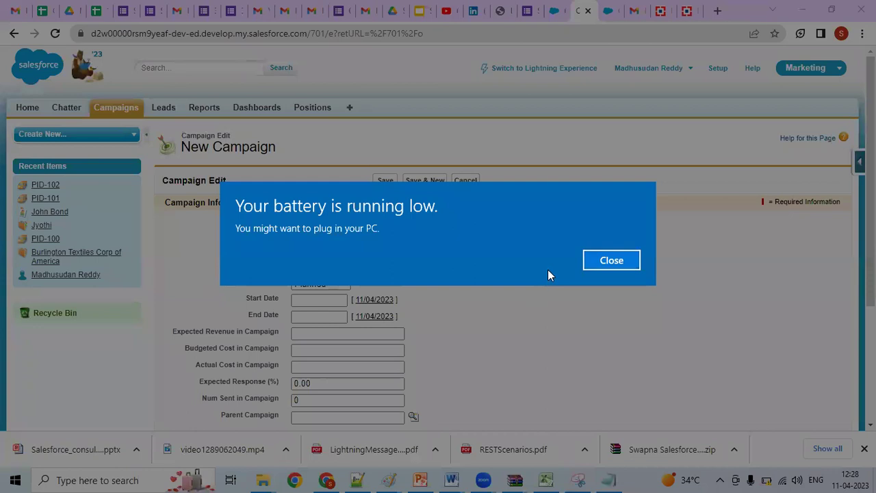
{"action": "left_click", "coordinate": [603, 260]}
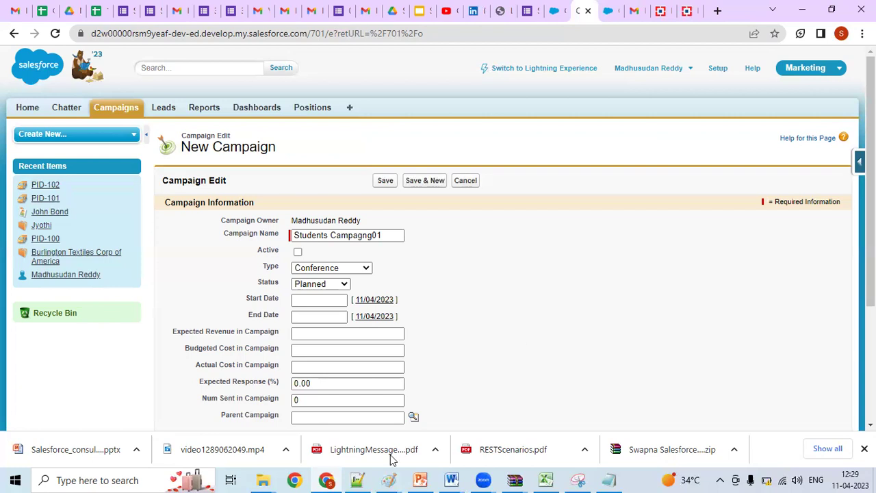
Step: Open the HDFC Bank website already loaded in Chrome and view its NRI section
{"action": "left_click", "coordinate": [358, 480]}
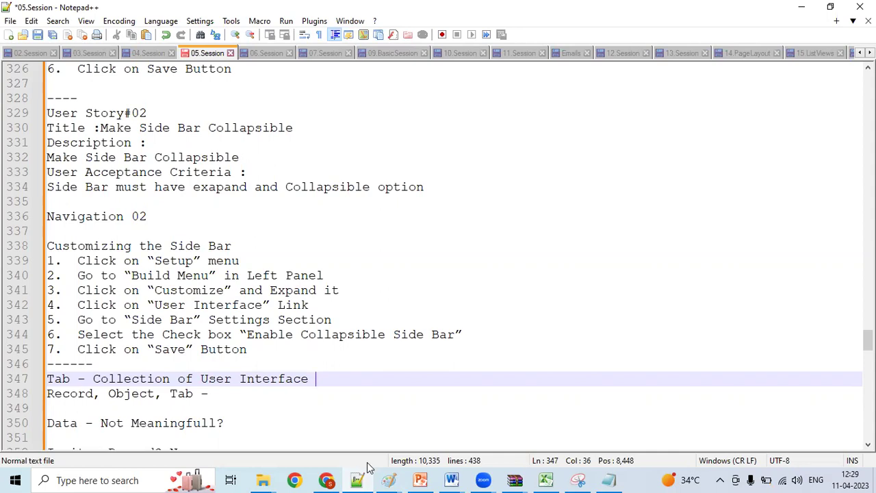
{"action": "left_click", "coordinate": [327, 480]}
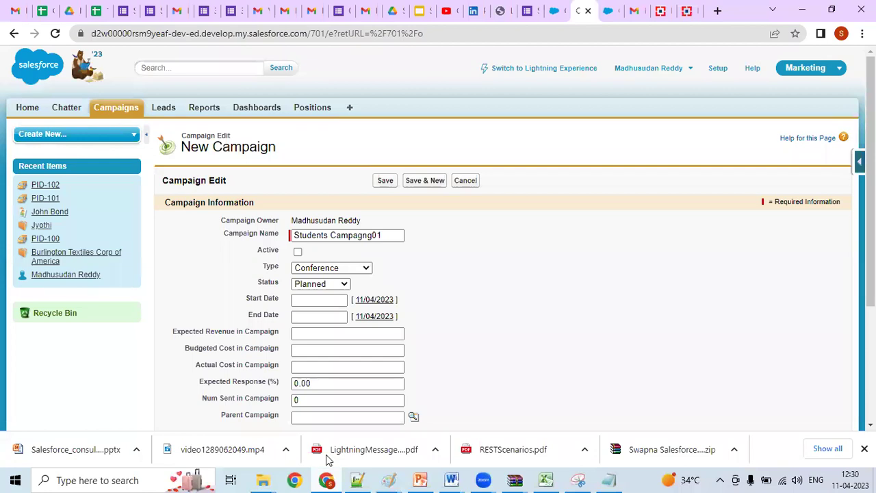
{"action": "left_click", "coordinate": [658, 10]}
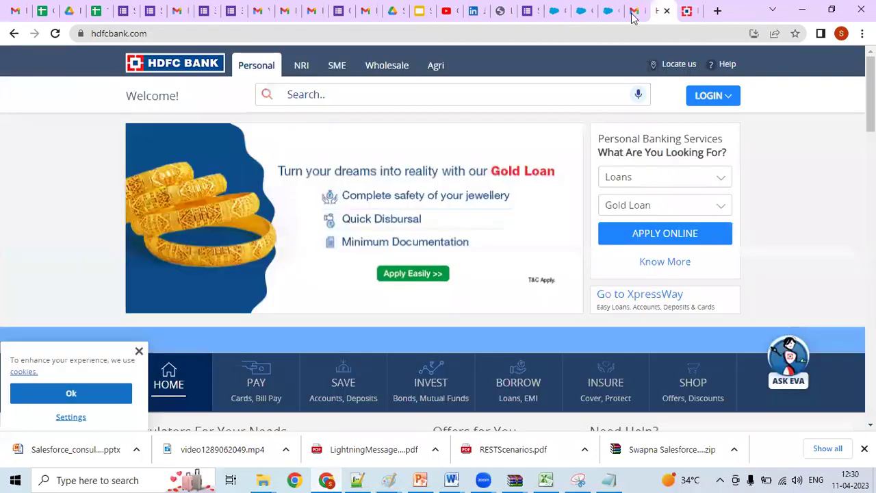
{"action": "left_click", "coordinate": [297, 71]}
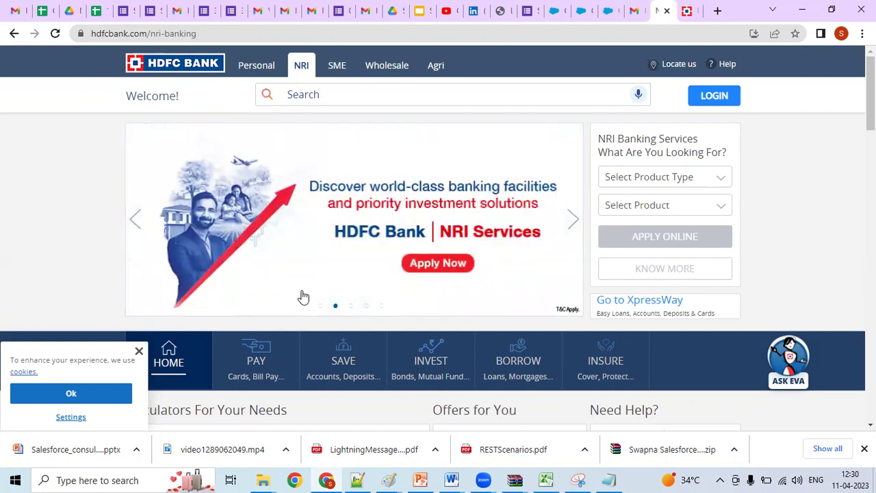
{"action": "scroll", "coordinate": [301, 297], "scroll_direction": "down", "scroll_amount": 1}
Step: Switch to Notepad++ and add the lines "End User", "Client" and "Admin/Developer" below the Tab definition
{"action": "left_click", "coordinate": [357, 480]}
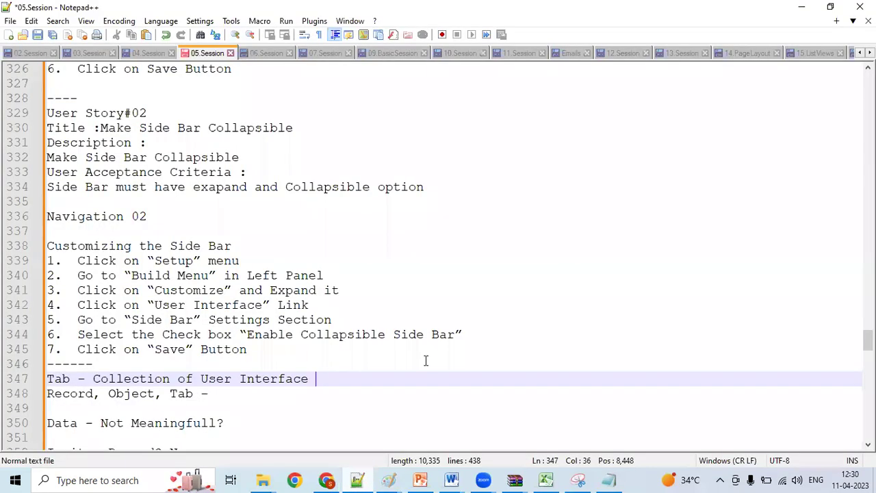
{"action": "key", "text": "Return"}
{"action": "type", "text": "End User"}
{"action": "key", "text": "Return"}
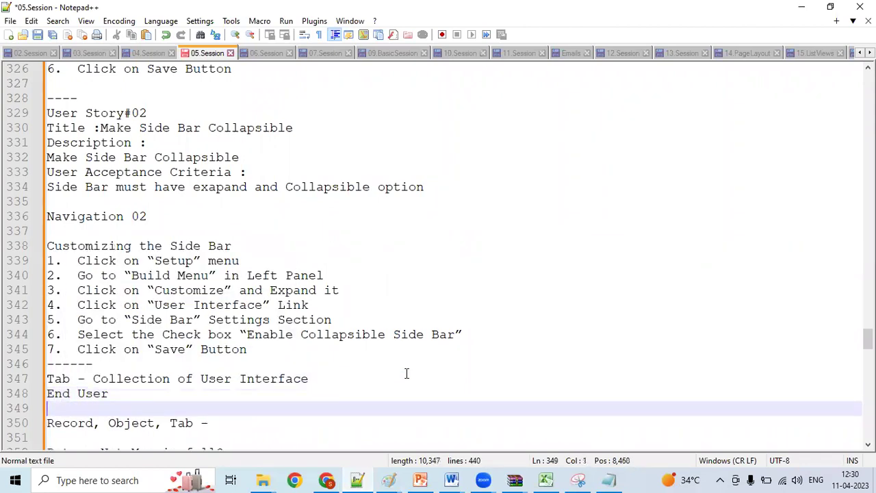
{"action": "type", "text": "Client"}
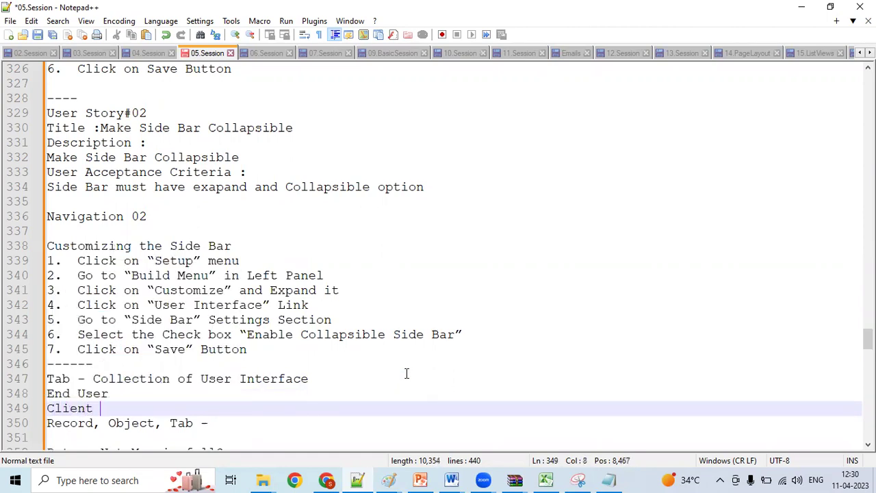
{"action": "key", "text": "Return"}
{"action": "type", "text": "Admin"}
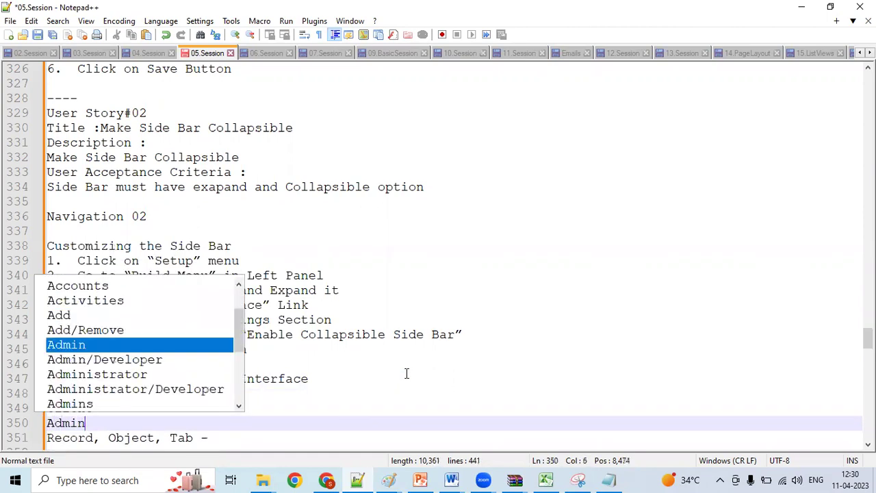
{"action": "type", "text": "/Developer"}
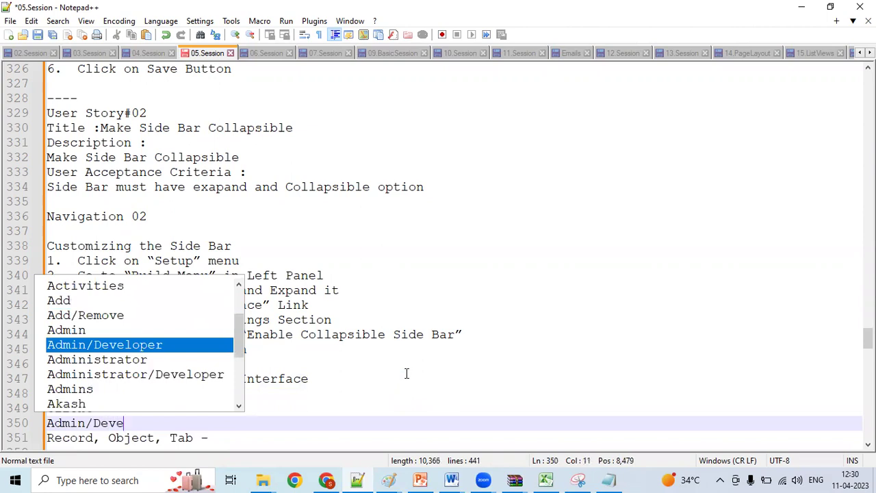
Step: Append a hyphen to the End User, Client and Admin/Developer lines, and add a blank line below them
{"action": "key", "text": "Up"}
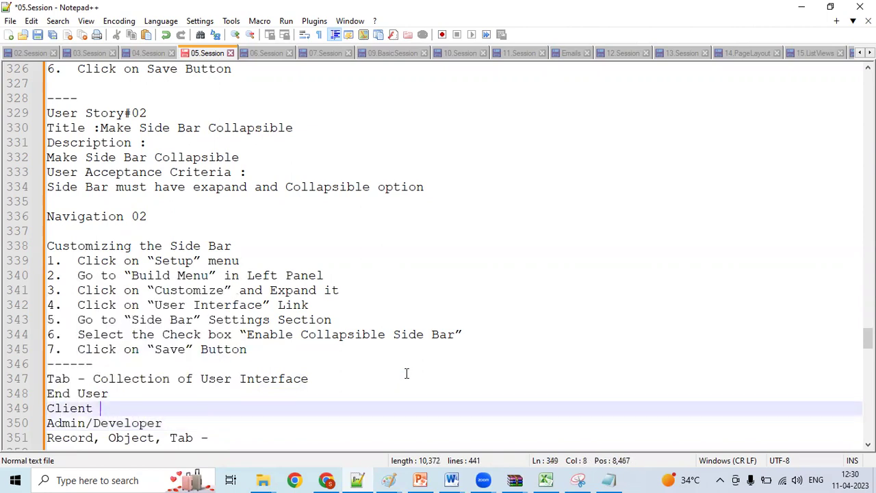
{"action": "key", "text": "Up"}
{"action": "type", "text": "-"}
{"action": "key", "text": "Down"}
{"action": "type", "text": "-"}
{"action": "key", "text": "Down"}
{"action": "key", "text": "End"}
{"action": "type", "text": "-"}
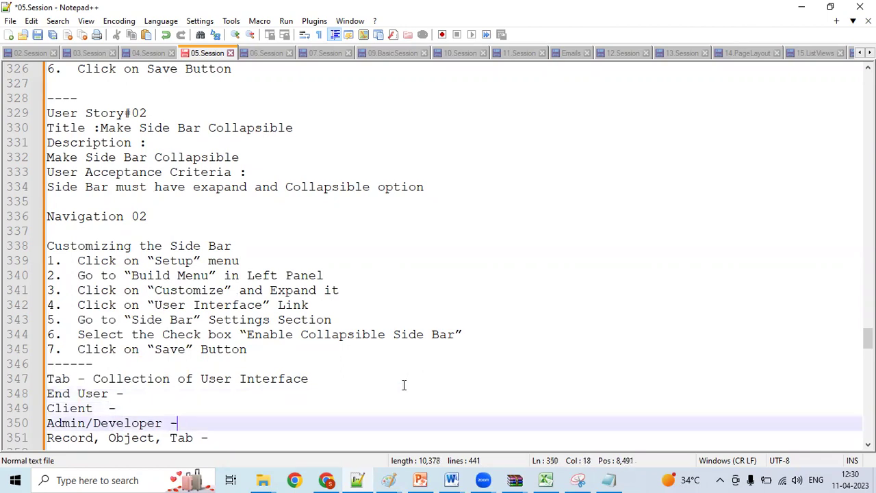
{"action": "key", "text": "Return"}
{"action": "key", "text": "Left"}
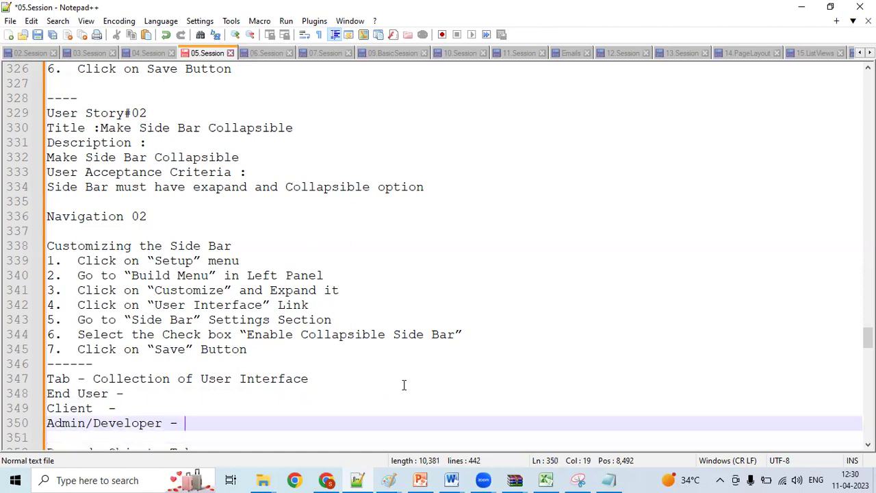
Step: Complete the End User line with "Patient - To book Appointment"
{"action": "left_click", "coordinate": [174, 389]}
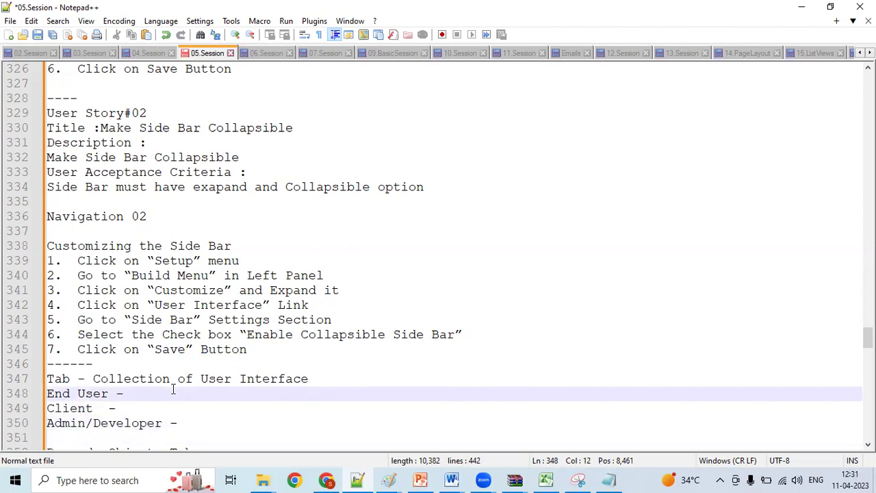
{"action": "type", "text": "Patient "}
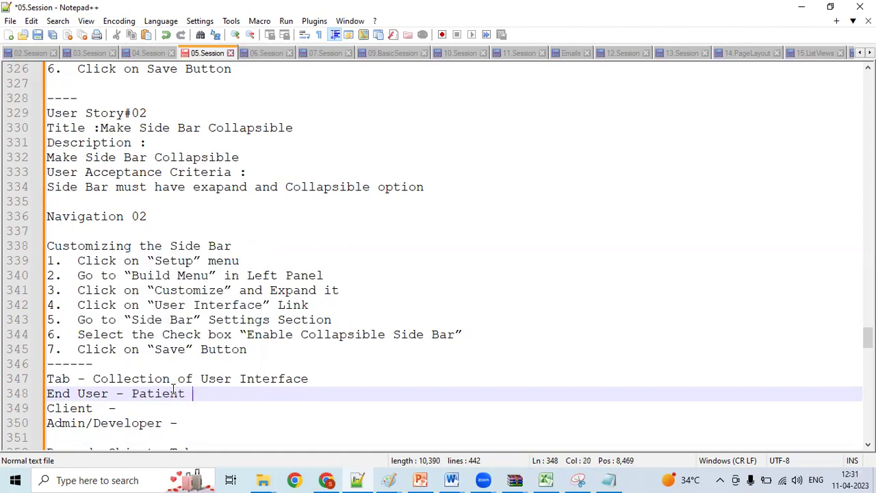
{"action": "type", "text": "- To book"}
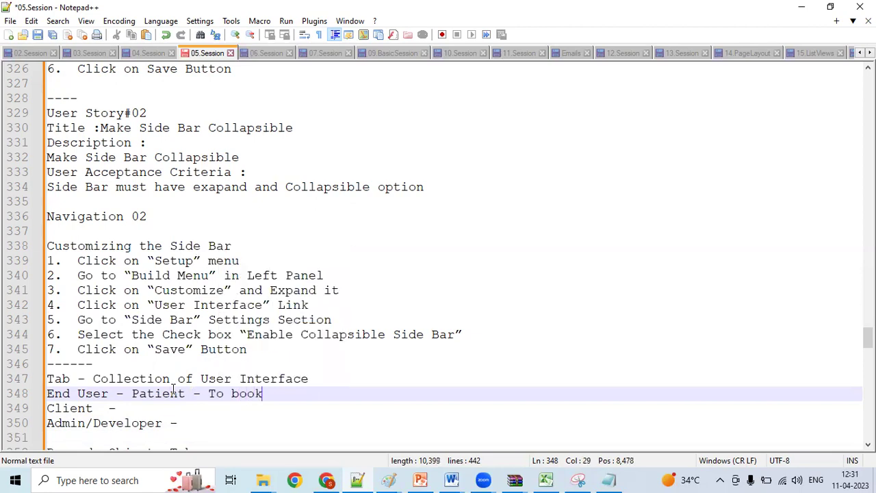
{"action": "type", "text": " Appoi"}
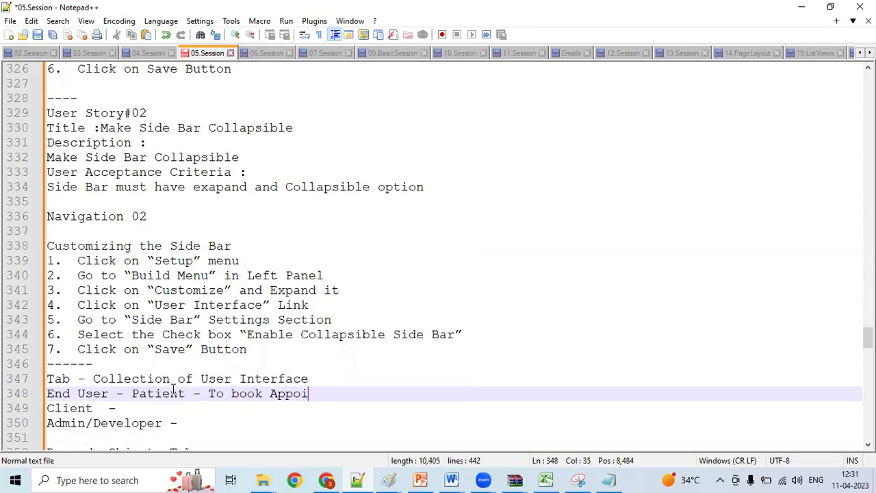
{"action": "type", "text": "ntment "}
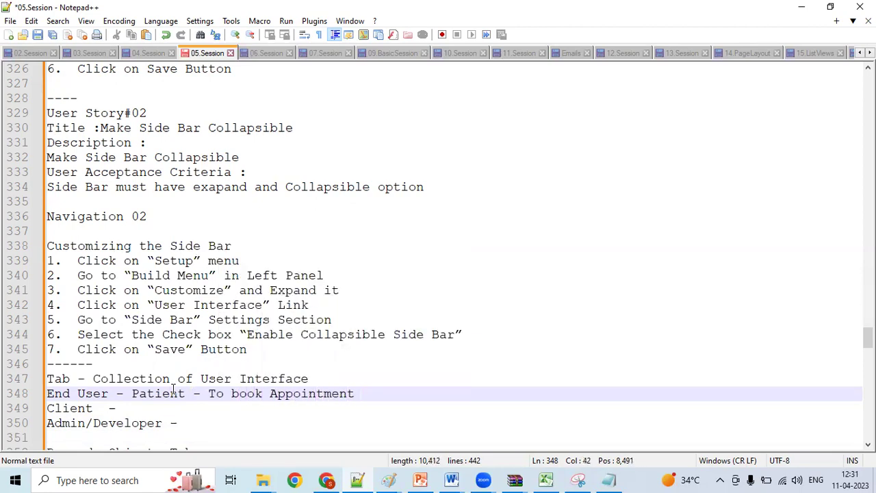
Step: Extend the End User line with "Bank Account Holder - Transactions" after the patient example
{"action": "type", "text": "Bac"}
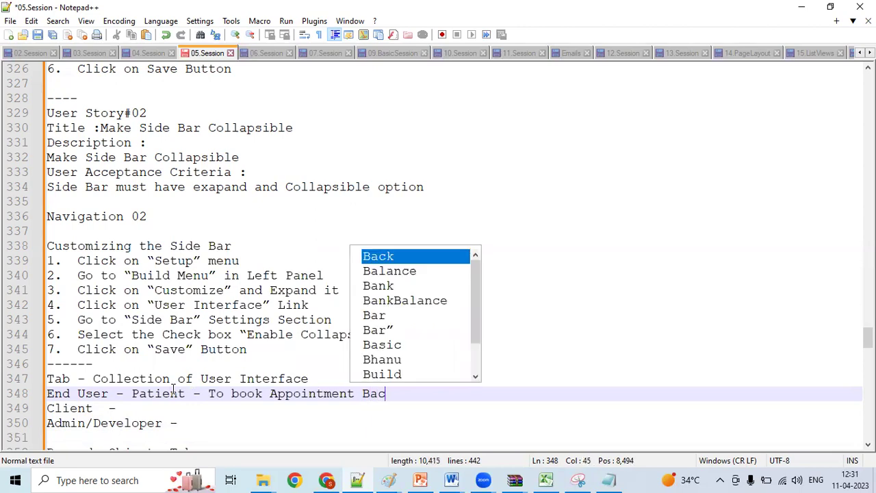
{"action": "key", "text": "BackSpace"}
{"action": "type", "text": "nk A"}
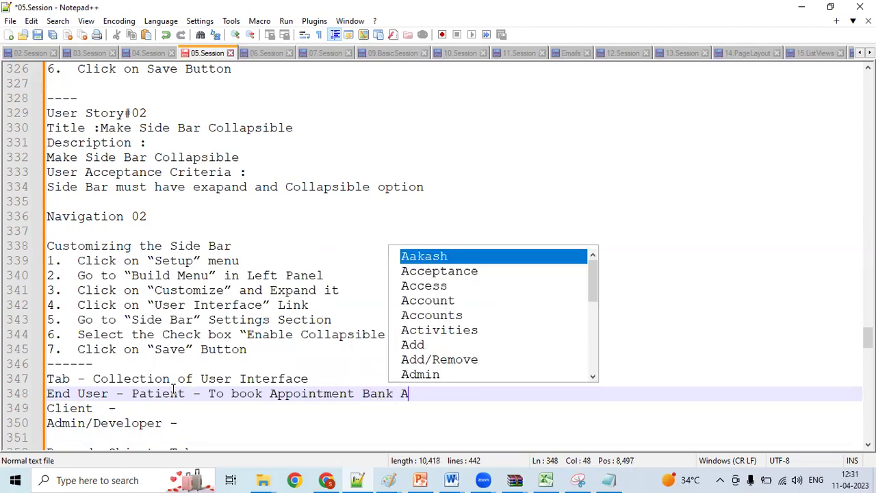
{"action": "type", "text": "ccount "}
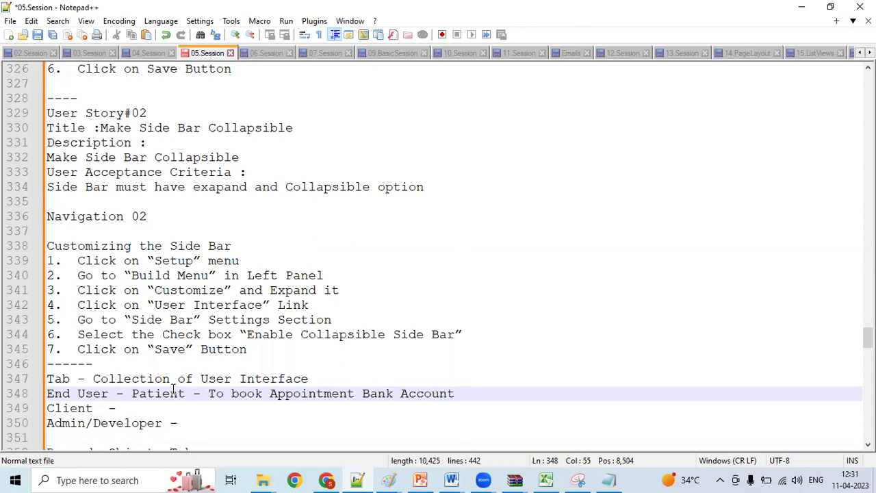
{"action": "type", "text": "Ho"}
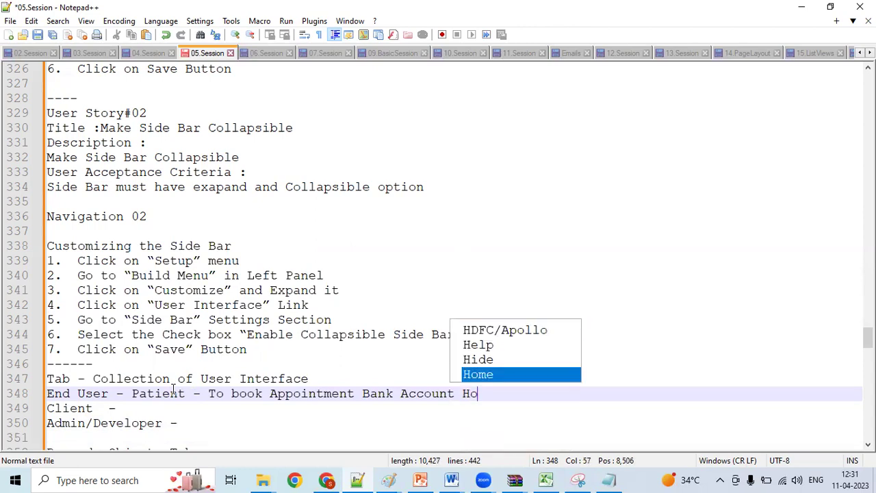
{"action": "type", "text": "lder - "}
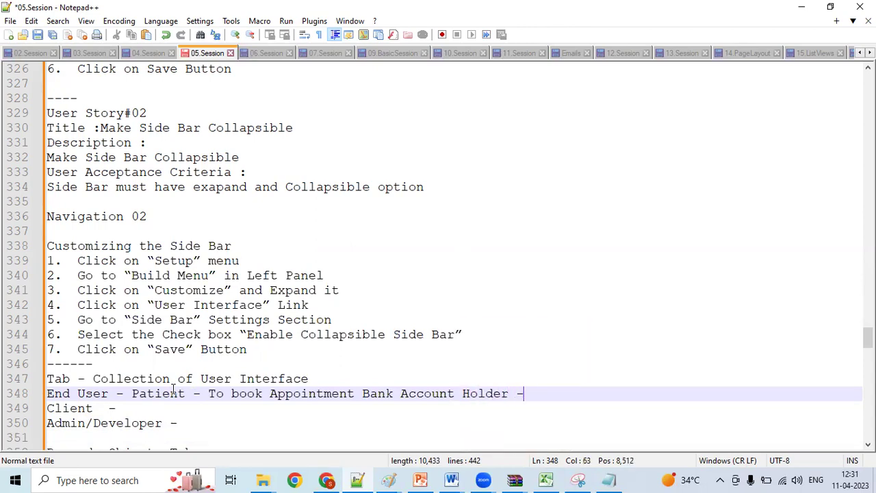
{"action": "type", "text": "t"}
{"action": "key", "text": "BackSpace"}
{"action": "type", "text": "Tr"}
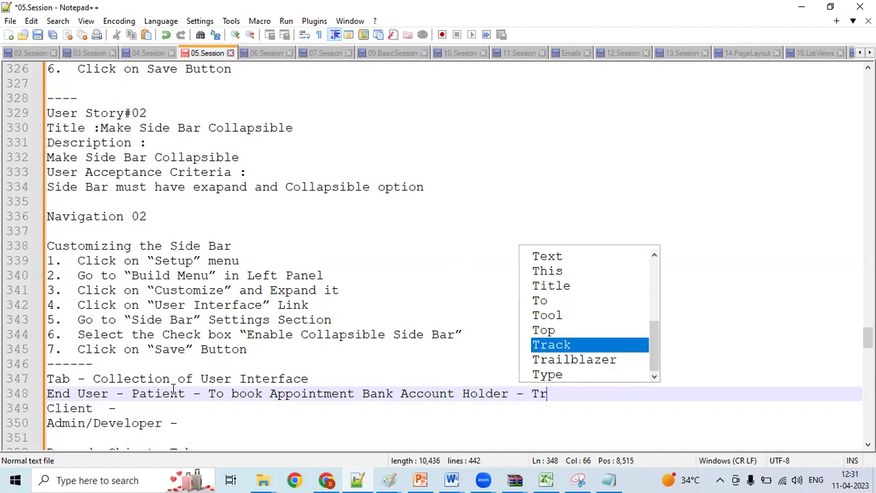
{"action": "type", "text": "ansac"}
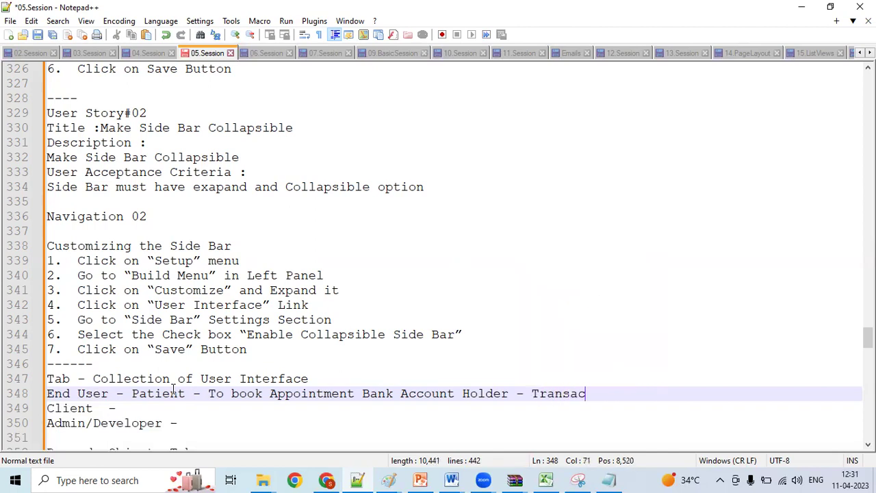
{"action": "type", "text": "tions"}
{"action": "key", "text": "Down"}
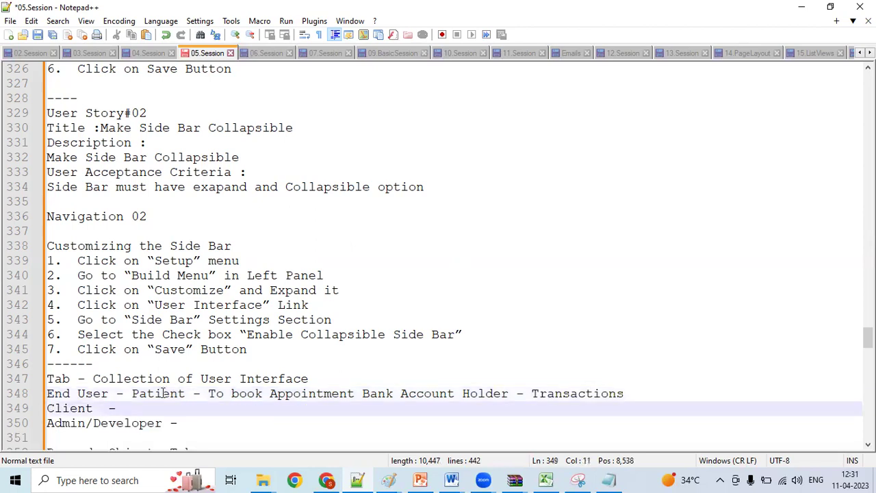
Step: Switch to Chrome and view the Salesforce Customize My Tabs page and the open New Campaign form
{"action": "left_click", "coordinate": [325, 480]}
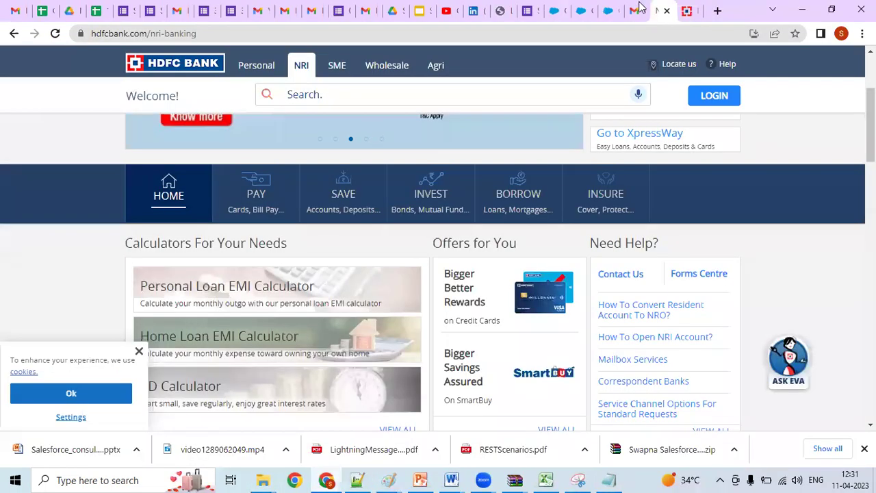
{"action": "left_click", "coordinate": [608, 12]}
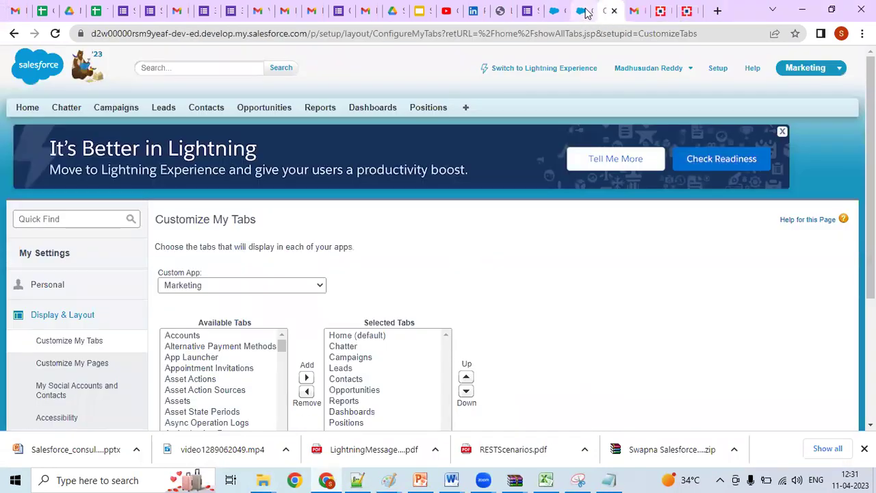
{"action": "left_click", "coordinate": [582, 11]}
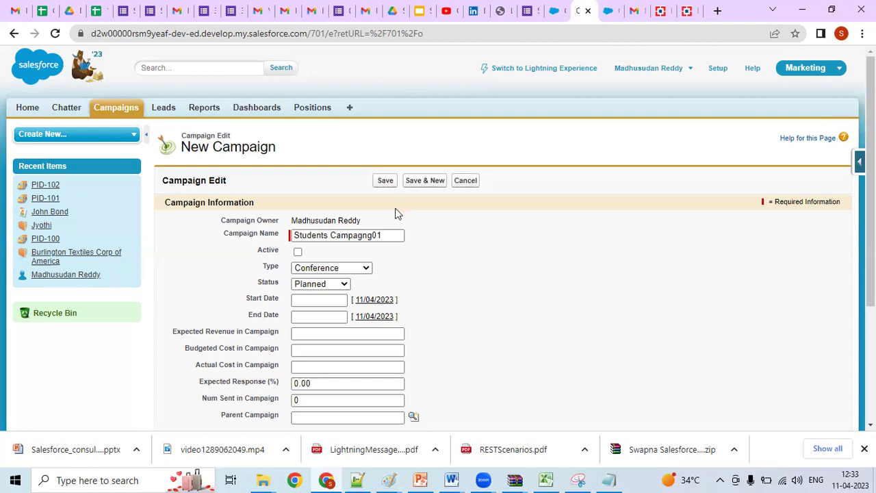
Step: Switch to Notepad++ and complete the Client line with "To automate business (Create Campaign, Convert Leads, Solutions to cases)"
{"action": "left_click", "coordinate": [357, 479]}
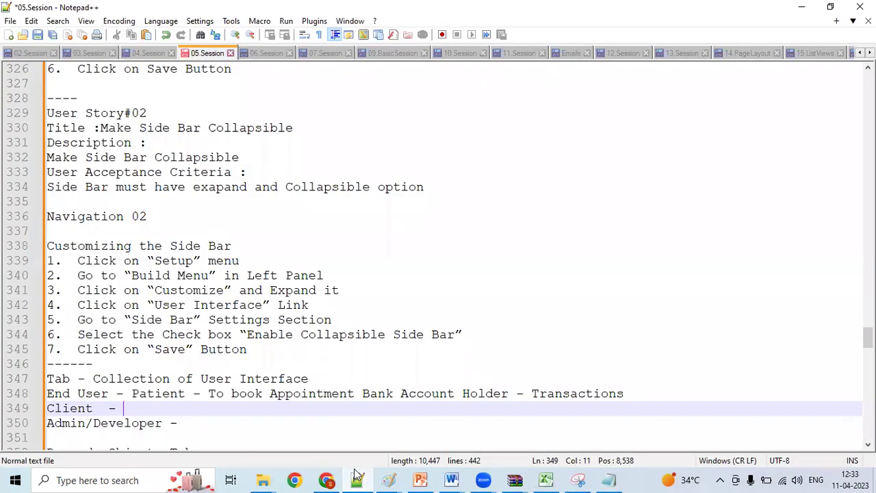
{"action": "type", "text": "To autom"}
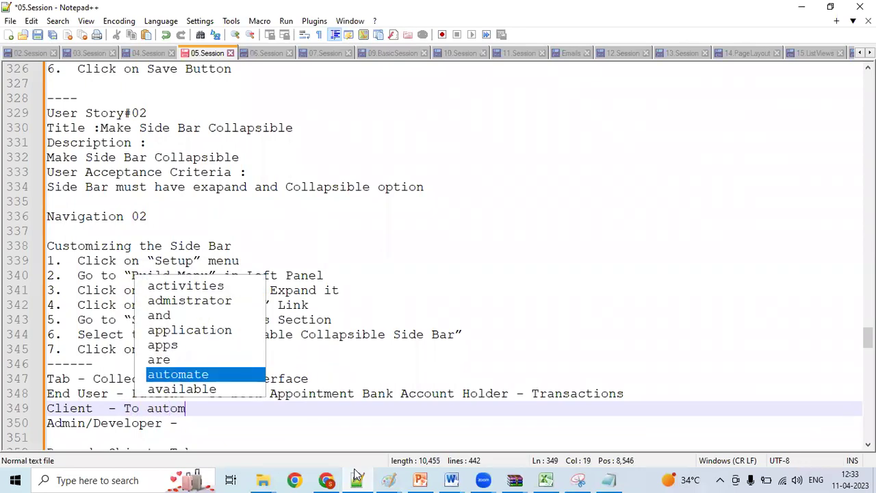
{"action": "type", "text": "ate business "}
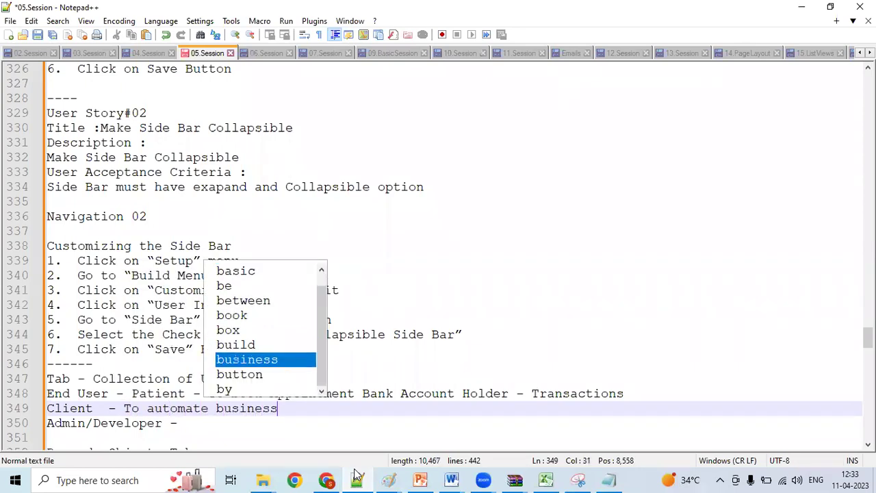
{"action": "type", "text": "(Cre"}
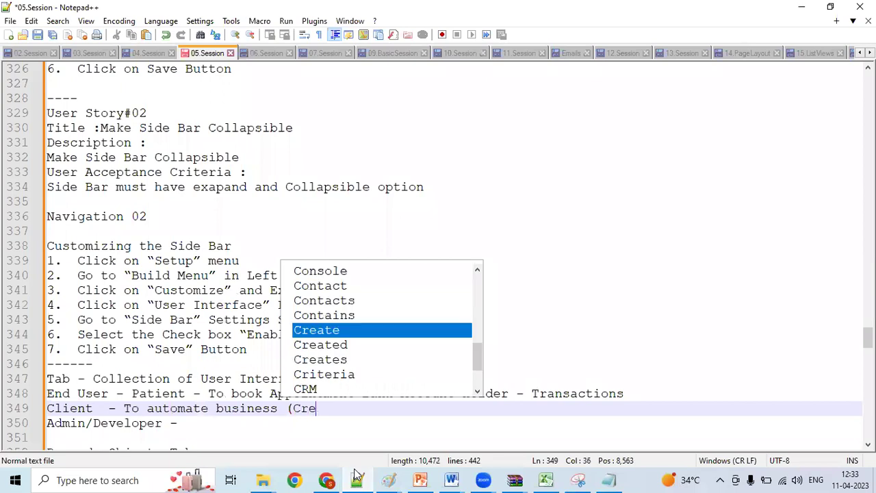
{"action": "type", "text": "ate Campa"}
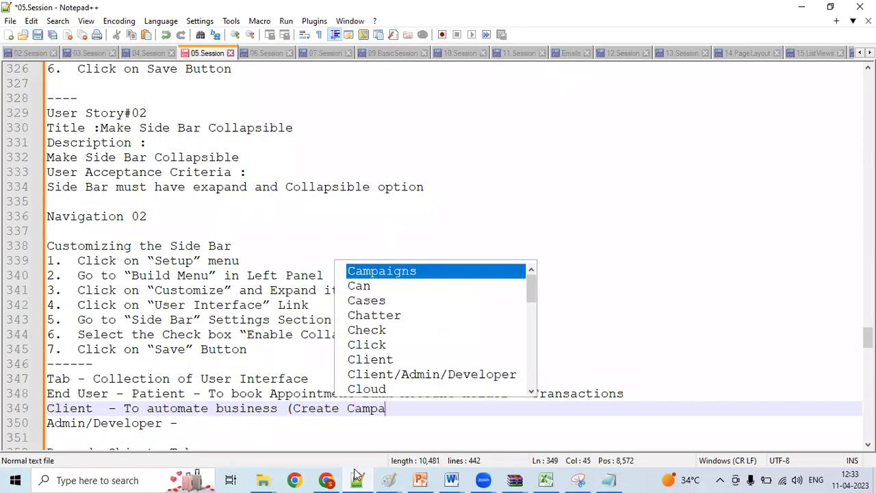
{"action": "type", "text": "ign, Cove"}
{"action": "key", "text": "BackSpace"}
{"action": "key", "text": "BackSpace"}
{"action": "type", "text": "nvert Leads,"}
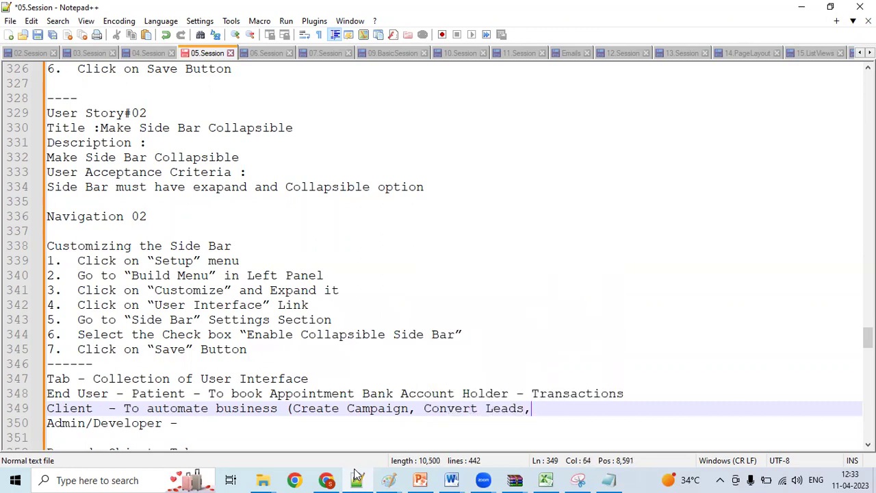
{"action": "type", "text": " Solution"}
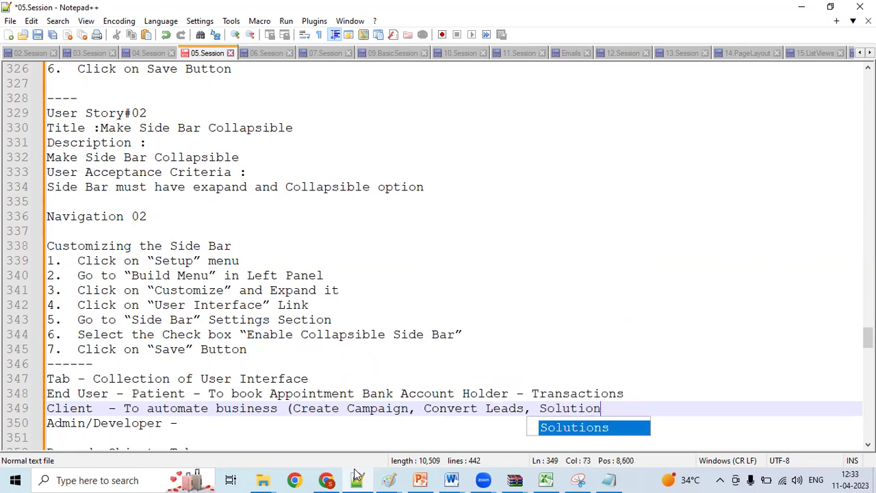
{"action": "type", "text": "s to cas"}
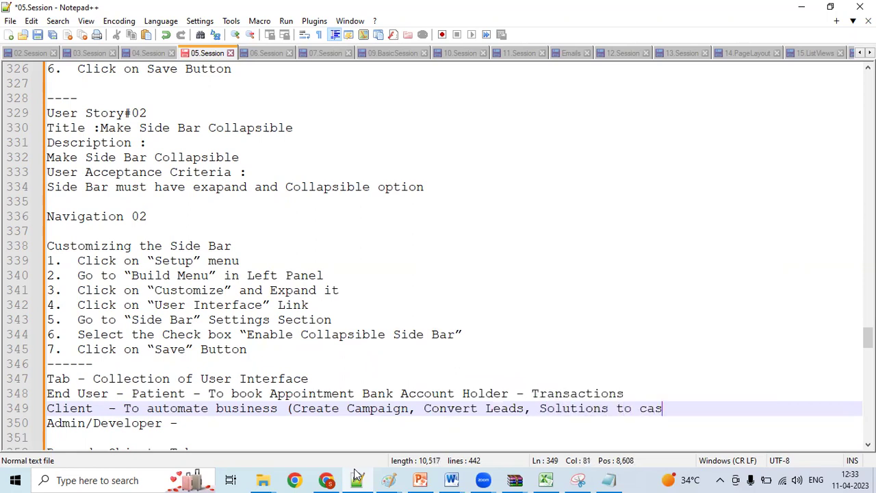
{"action": "type", "text": "es)"}
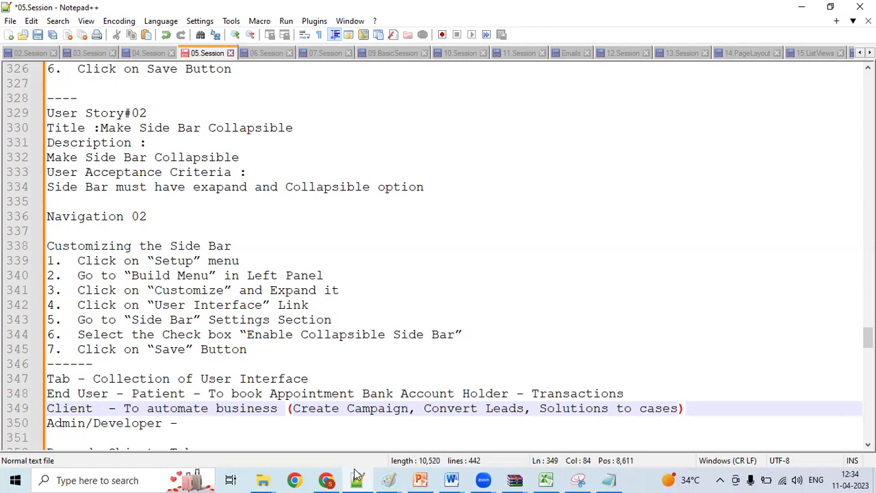
Step: Fill the blank line below Admin/Developer with a dashed separator of 20 hyphens
{"action": "key", "text": "Down"}
{"action": "key", "text": "Down"}
{"action": "key", "text": "Down"}
{"action": "key", "text": "Down"}
{"action": "key", "text": "Down"}
{"action": "key", "text": "Down"}
{"action": "key", "text": "Down"}
{"action": "key", "text": "Down"}
{"action": "key", "text": "Down"}
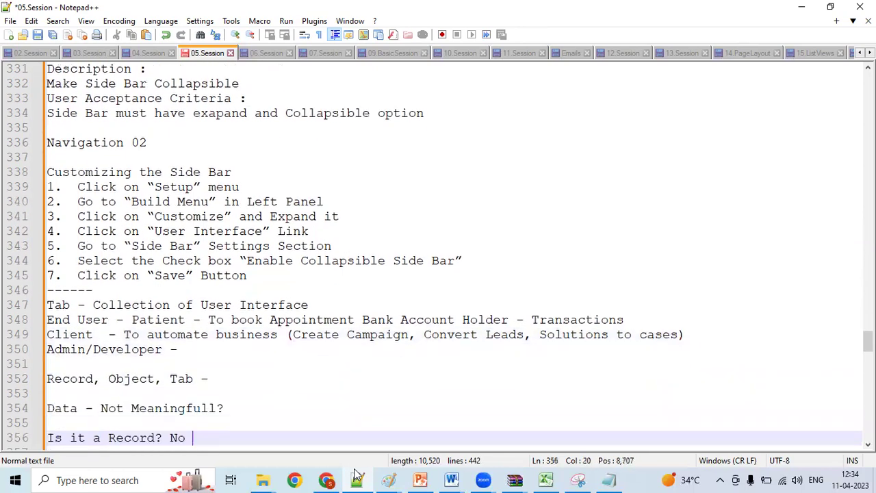
{"action": "key", "text": "Down"}
{"action": "key", "text": "Down"}
{"action": "key", "text": "Down"}
{"action": "key", "text": "Up"}
{"action": "key", "text": "Up"}
{"action": "key", "text": "Up"}
{"action": "key", "text": "Up"}
{"action": "key", "text": "Up"}
{"action": "key", "text": "Up"}
{"action": "key", "text": "Up"}
{"action": "key", "text": "Up"}
{"action": "key", "text": "Up"}
{"action": "key", "text": "Up"}
{"action": "key", "text": "Up"}
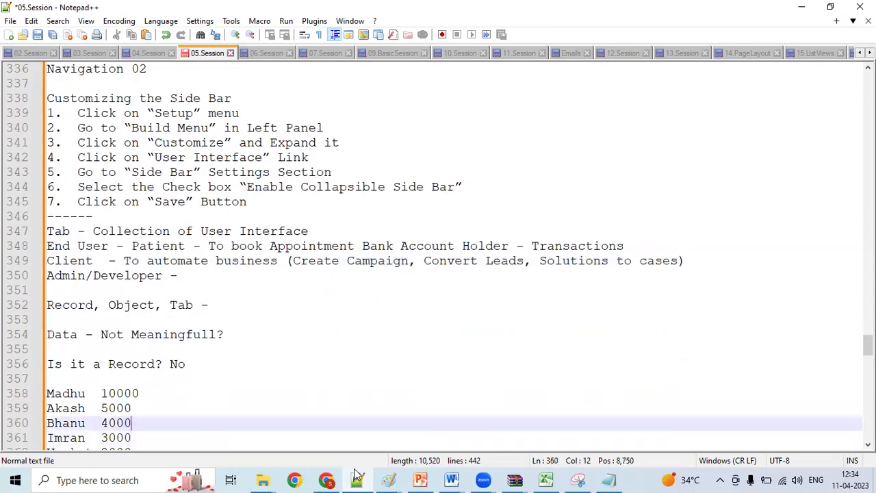
{"action": "key", "text": "End"}
{"action": "key", "text": "Down"}
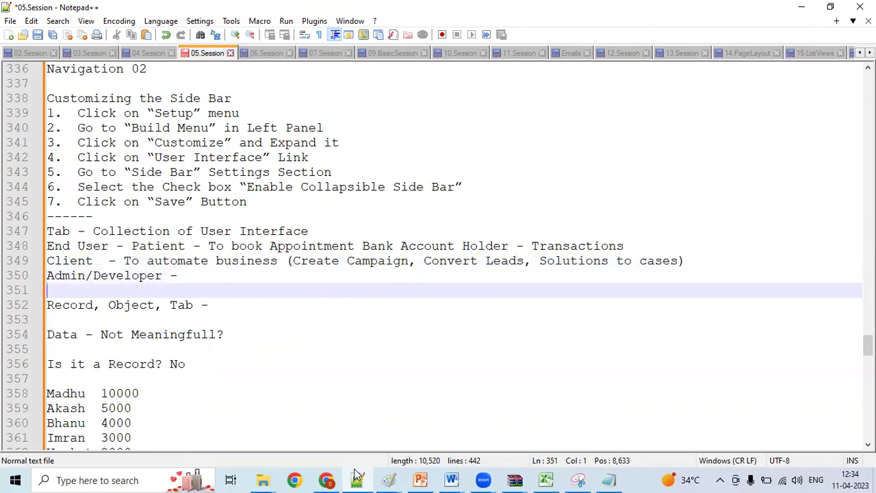
{"action": "type", "text": "--------------------"}
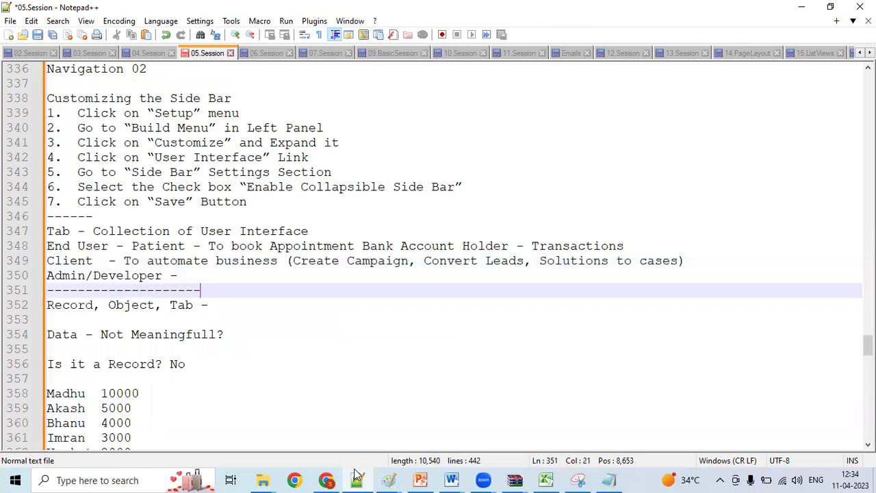
Step: Insert a blank line between the dashed separator and the "Record, Object, Tab" line
{"action": "key", "text": "Down"}
{"action": "key", "text": "Left"}
{"action": "key", "text": "Left"}
{"action": "key", "text": "Left"}
{"action": "key", "text": "Left"}
{"action": "key", "text": "Left"}
{"action": "key", "text": "Left"}
{"action": "key", "text": "Left"}
{"action": "key", "text": "Left"}
{"action": "key", "text": "Left"}
{"action": "key", "text": "Left"}
{"action": "key", "text": "Left"}
{"action": "key", "text": "Left"}
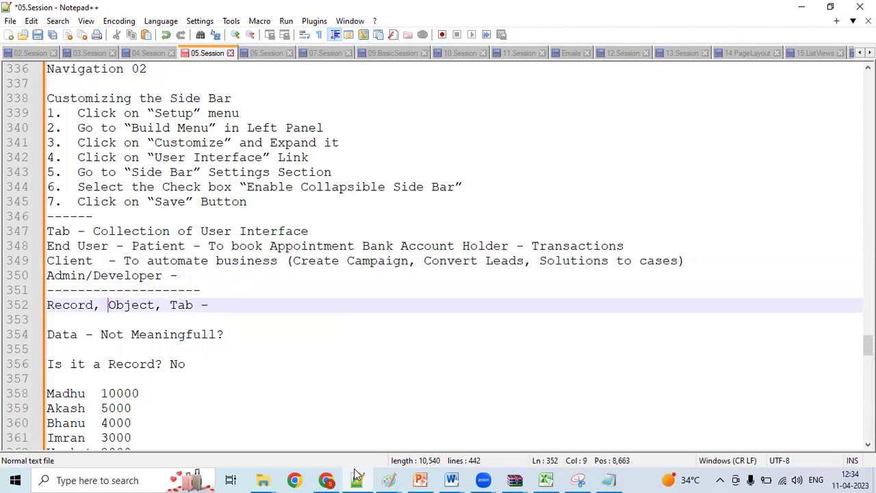
{"action": "left_click", "coordinate": [220, 294]}
{"action": "key", "text": "Return"}
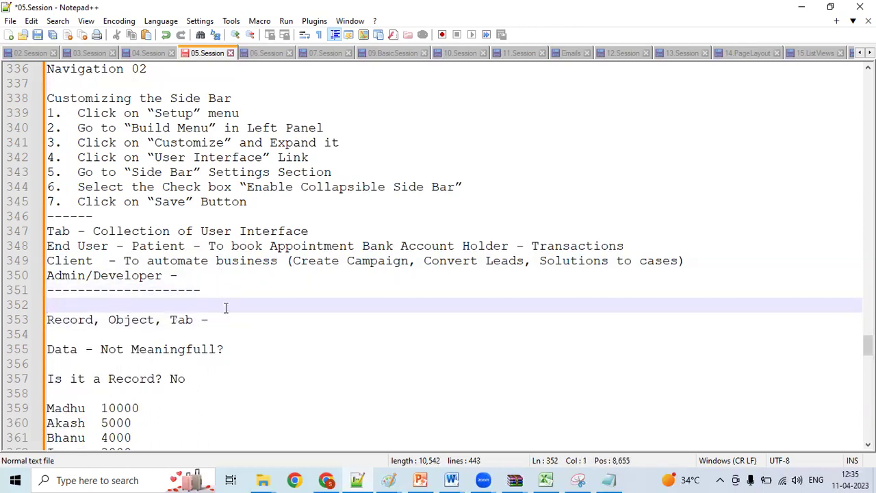
Step: View the New Campaign form in Chrome, return to Notepad++ and add "Object is nothing but a table, used to store data" below the 20-hyphen separator
{"action": "left_click", "coordinate": [327, 479]}
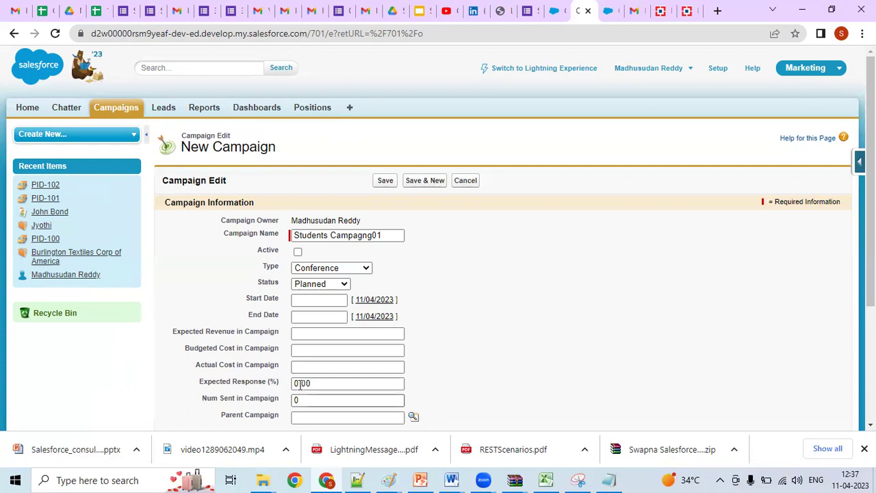
{"action": "left_click", "coordinate": [359, 477]}
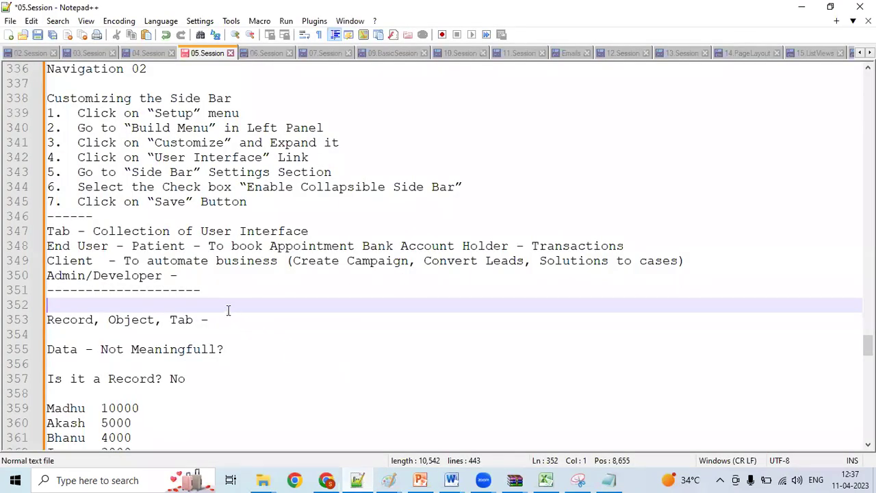
{"action": "key", "text": "Return"}
{"action": "type", "text": "Object "}
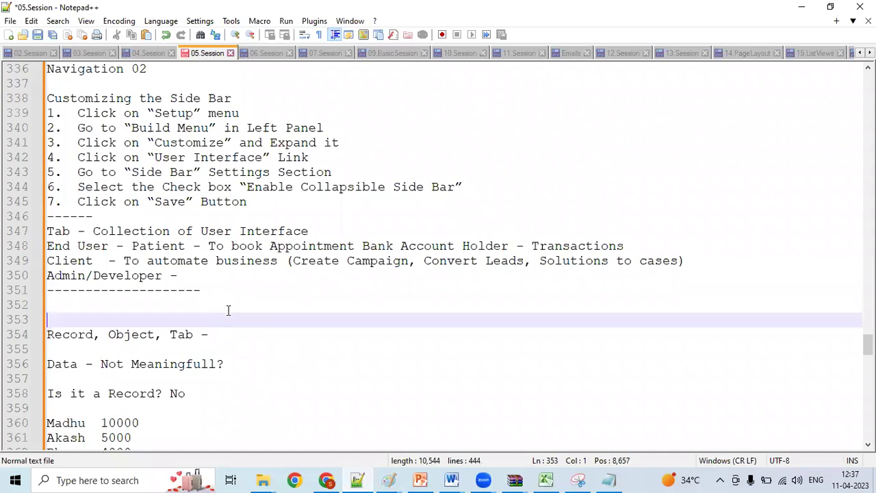
{"action": "type", "text": "is "}
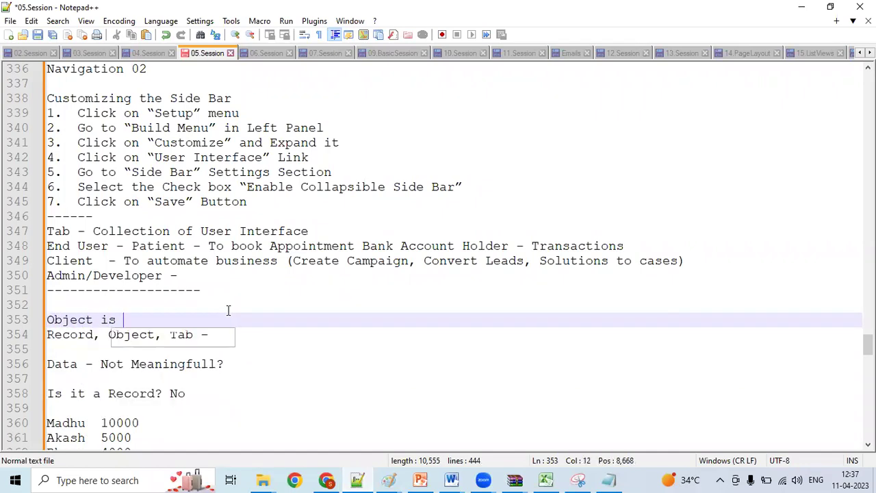
{"action": "type", "text": "nothing but a table"}
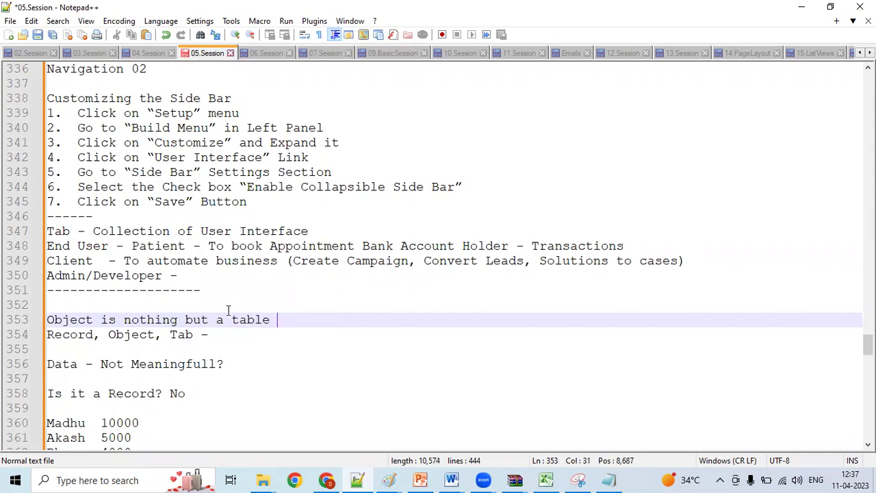
{"action": "type", "text": " t"}
{"action": "key", "text": "BackSpace"}
{"action": "key", "text": "BackSpace"}
{"action": "type", "text": ", used to st"}
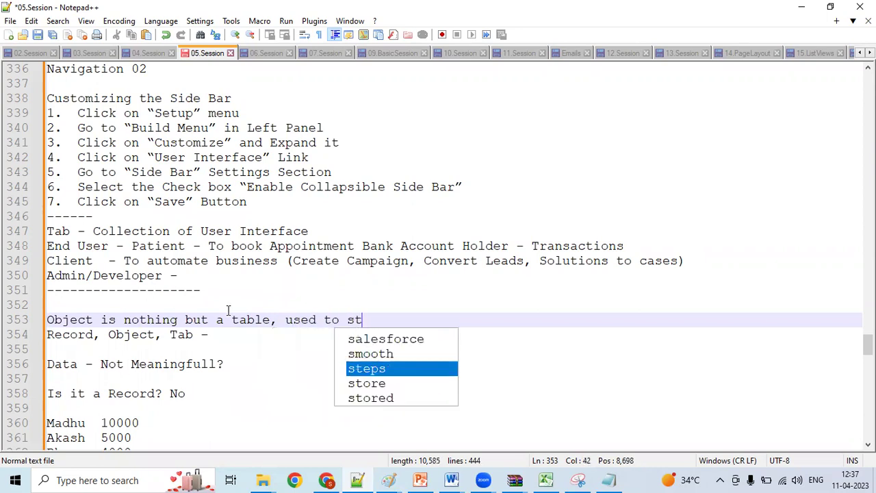
{"action": "type", "text": "ore data"}
{"action": "key", "text": "Return"}
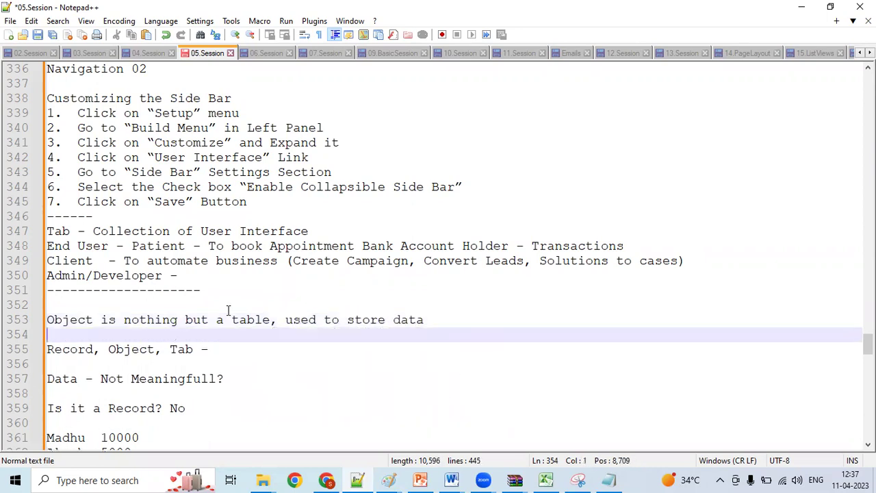
{"action": "key", "text": "Up"}
{"action": "key", "text": "Return"}
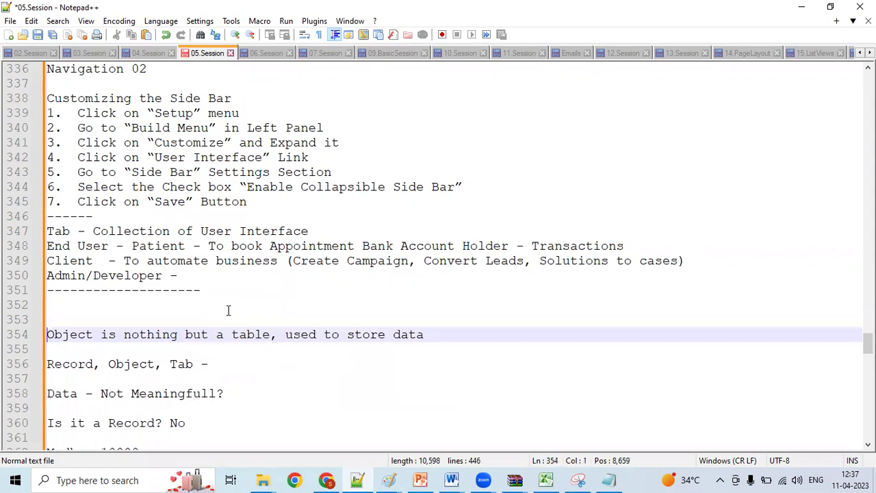
Step: Write "Apex, SOQL, SOSL" directly below the dashed separator, followed by a blank line above the Object definition
{"action": "key", "text": "Up"}
{"action": "key", "text": "Up"}
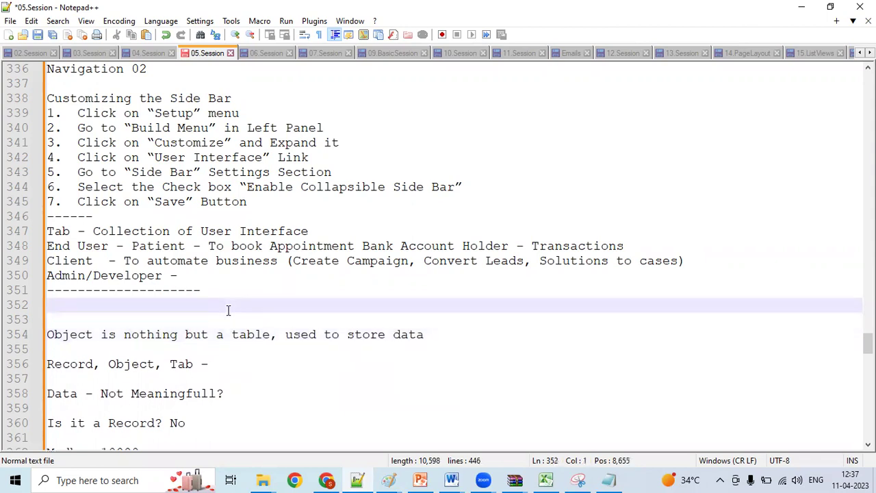
{"action": "key", "text": "shift+Down"}
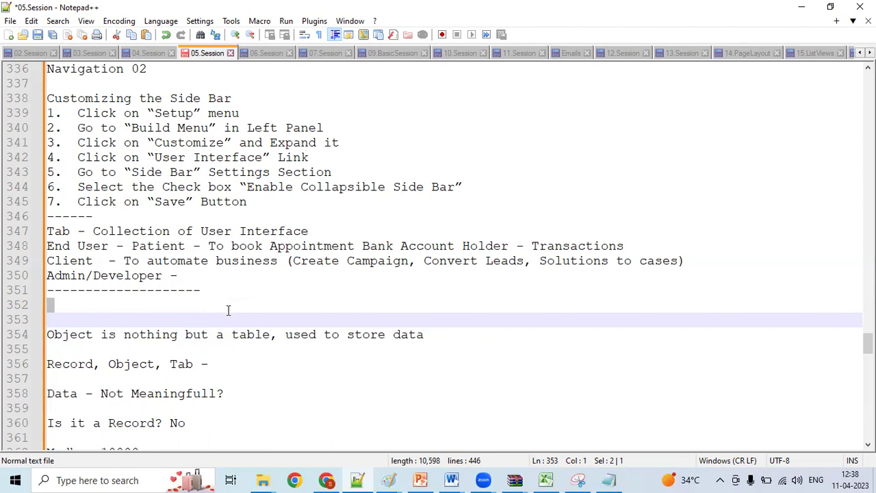
{"action": "type", "text": "Apex a"}
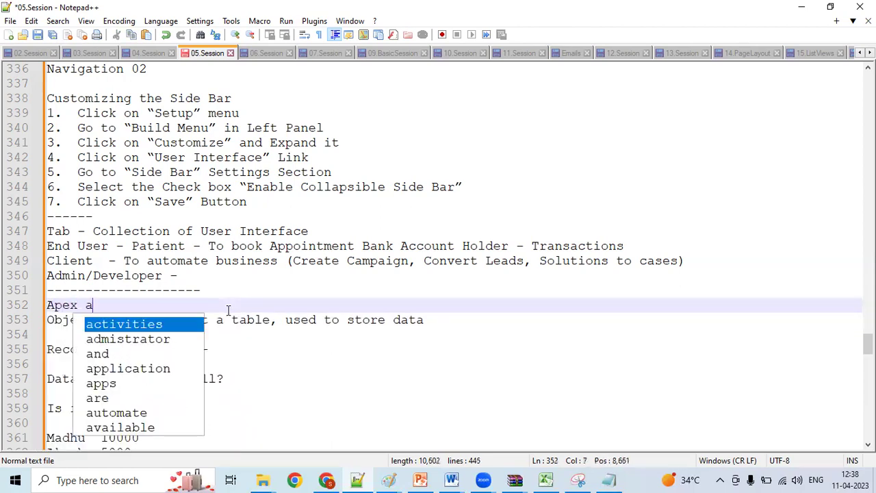
{"action": "type", "text": "nd"}
{"action": "key", "text": "BackSpace"}
{"action": "key", "text": "BackSpace"}
{"action": "key", "text": "BackSpace"}
{"action": "key", "text": "BackSpace"}
{"action": "key", "text": "BackSpace"}
{"action": "type", "text": ", so"}
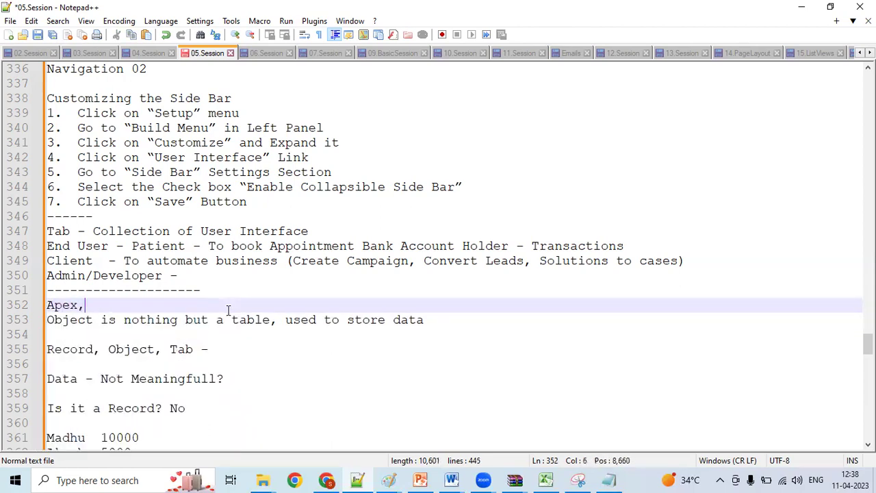
{"action": "key", "text": "BackSpace"}
{"action": "key", "text": "BackSpace"}
{"action": "type", "text": "SOQ"}
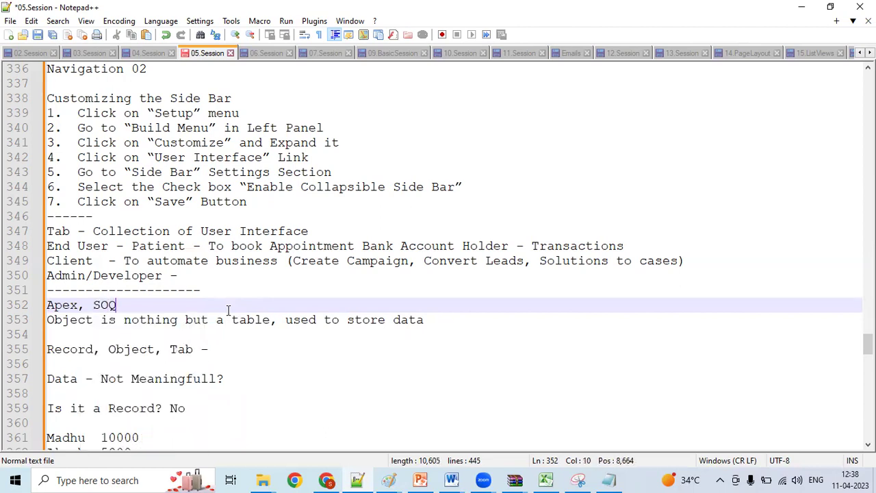
{"action": "type", "text": "L, SO"}
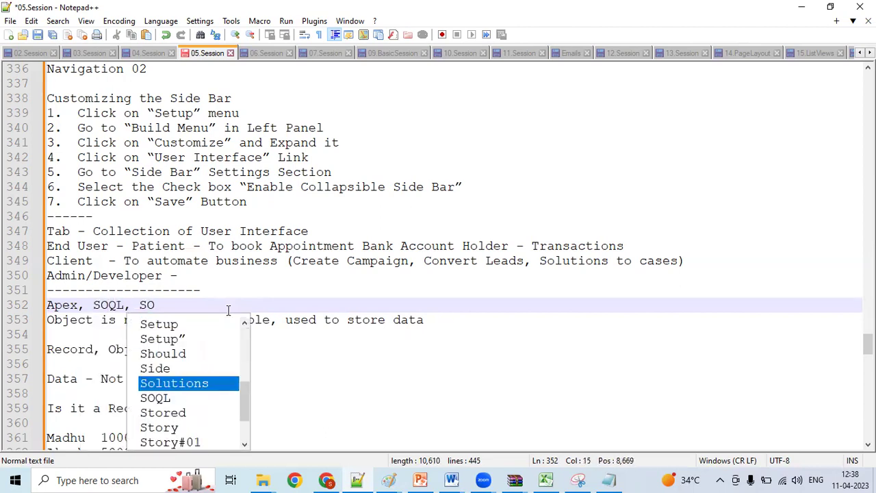
{"action": "type", "text": "SL"}
{"action": "key", "text": "Return"}
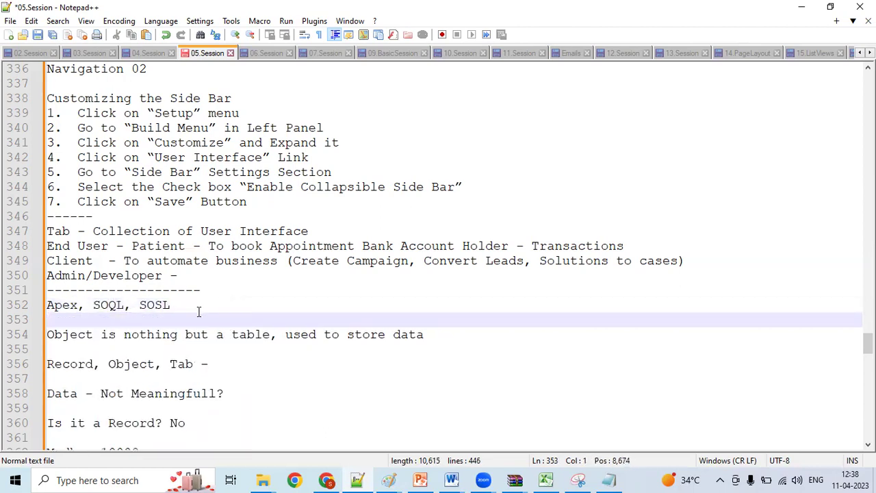
{"action": "left_click", "coordinate": [72, 304]}
{"action": "left_click", "coordinate": [117, 305]}
{"action": "left_click", "coordinate": [154, 304]}
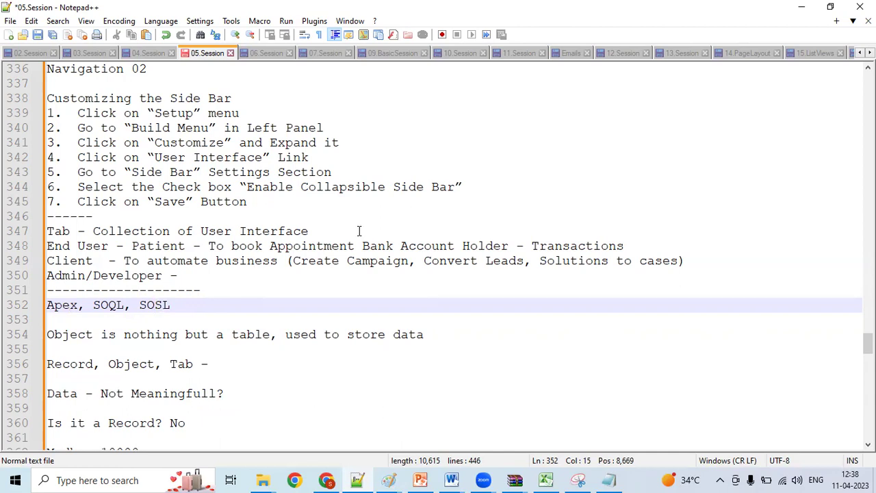
Step: Insert the line "Visualforce, Lightning Aura, LWC" and a blank line above the Tab definition
{"action": "left_click", "coordinate": [335, 219]}
{"action": "key", "text": "Return"}
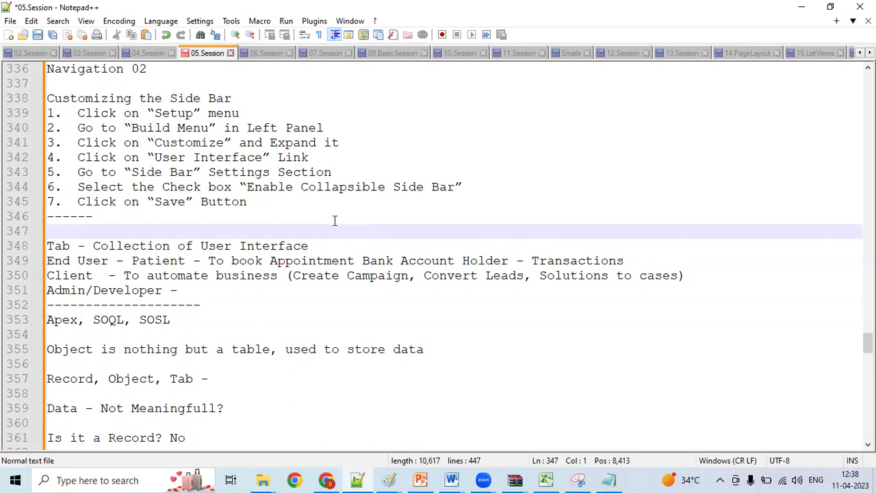
{"action": "type", "text": "Visualforce, Li"}
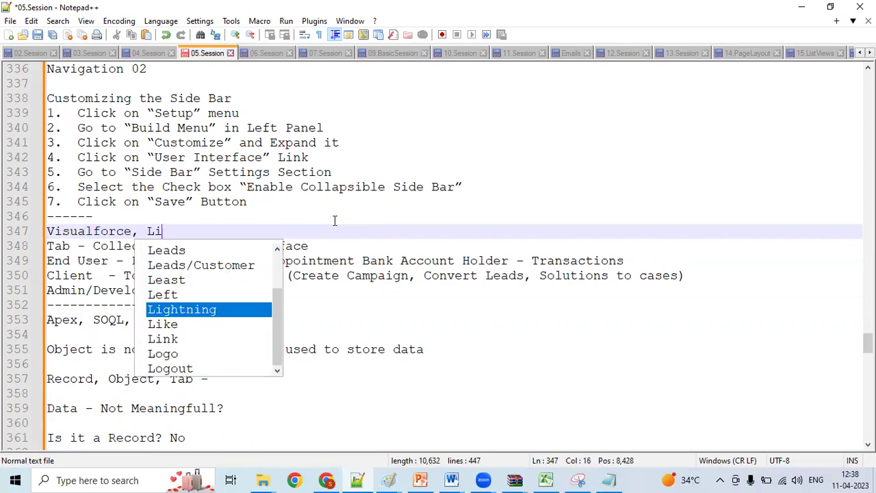
{"action": "type", "text": "ghtning Aura, "}
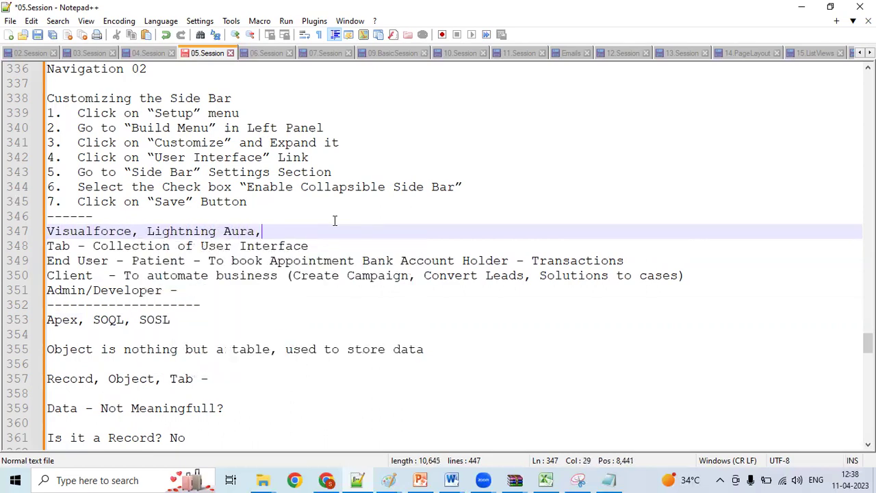
{"action": "type", "text": "LWC"}
{"action": "key", "text": "Return"}
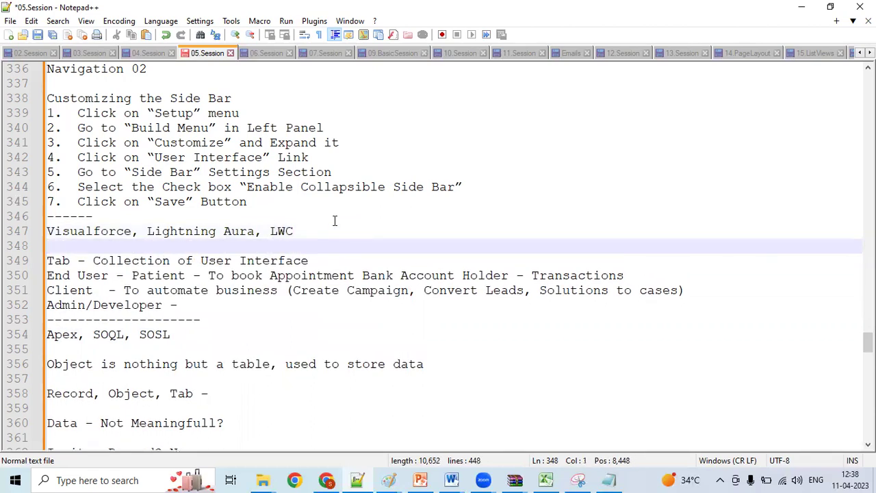
Step: Append "- Database.com" to the end of the Object definition line
{"action": "left_click", "coordinate": [443, 364]}
{"action": "type", "text": "d"}
{"action": "key", "text": "BackSpace"}
{"action": "type", "text": "Database.co"}
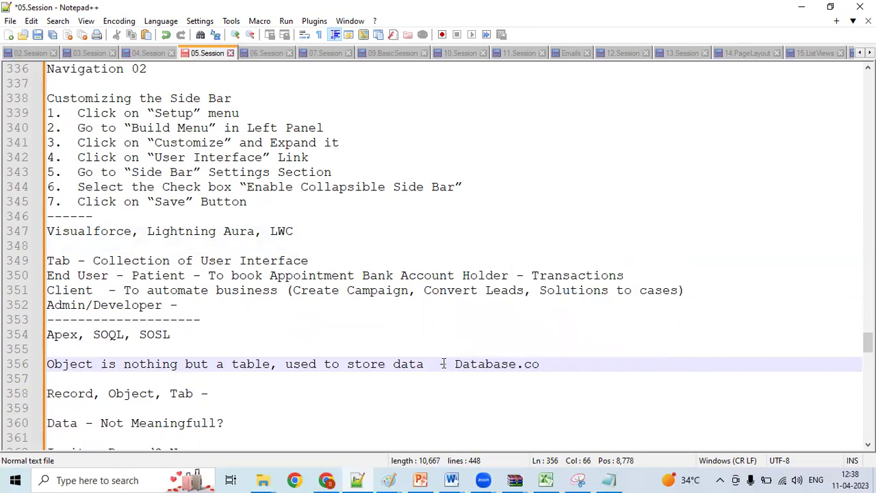
{"action": "key", "text": "BackSpace"}
{"action": "type", "text": ","}
{"action": "key", "text": "BackSpace"}
{"action": "type", "text": "m"}
Step: Switch to Chrome, view the Campaigns home page and open the other Salesforce page in Lightning Experience to compare its tabs
{"action": "left_click", "coordinate": [328, 480]}
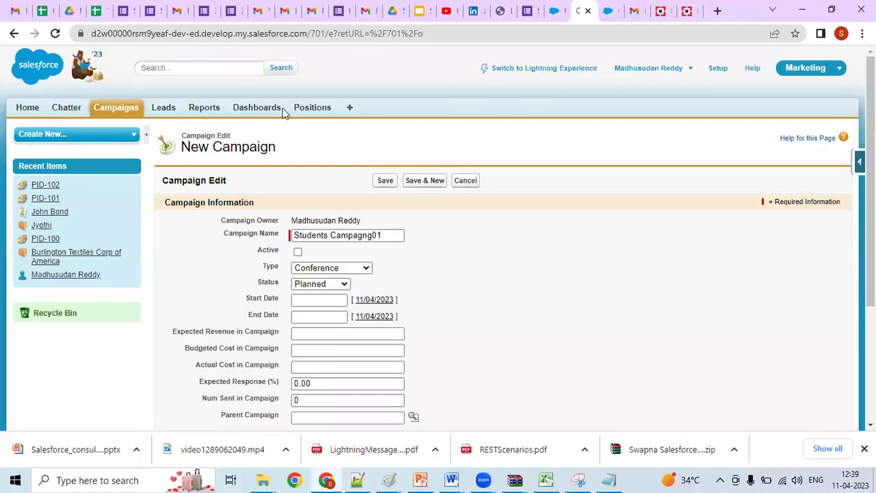
{"action": "left_click", "coordinate": [123, 111]}
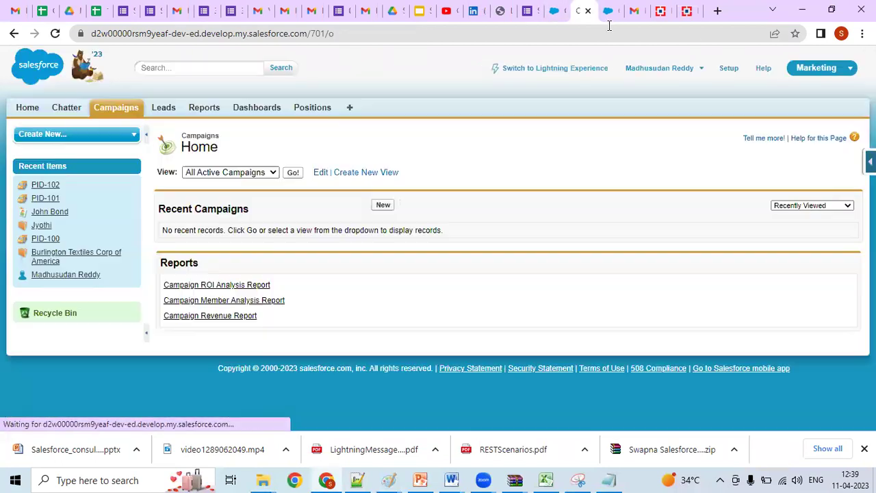
{"action": "left_click", "coordinate": [607, 11]}
{"action": "left_click", "coordinate": [567, 69]}
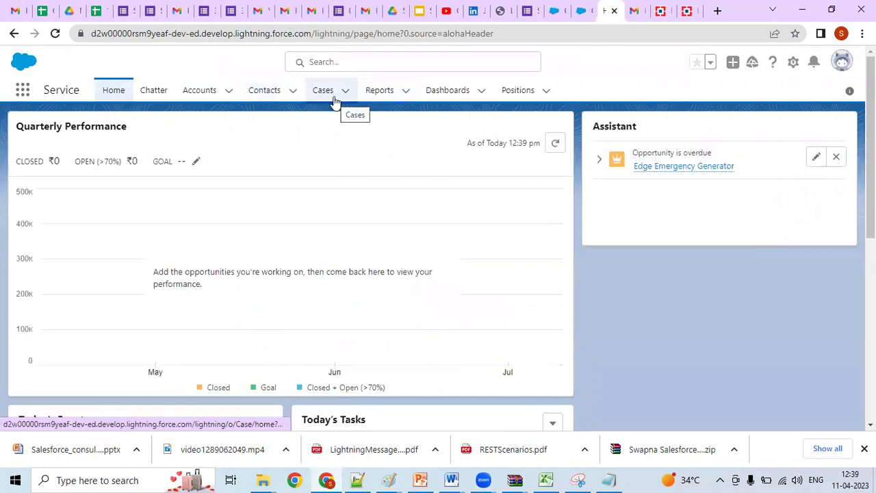
Step: Switch to Notepad++, move "Lightning Aura, LWC" off the "Visualforce," line and add "Navingation Items" above it
{"action": "left_click", "coordinate": [357, 479]}
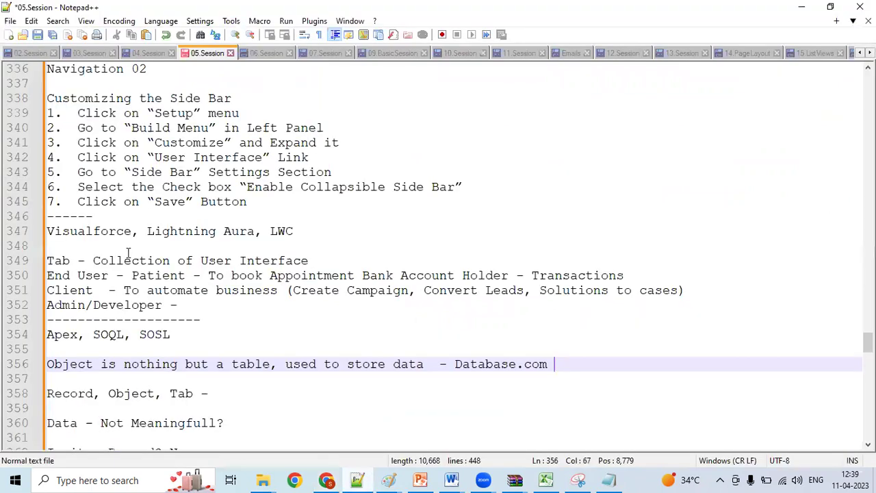
{"action": "left_click", "coordinate": [146, 230]}
{"action": "key", "text": "Return"}
{"action": "key", "text": "Return"}
{"action": "key", "text": "Up"}
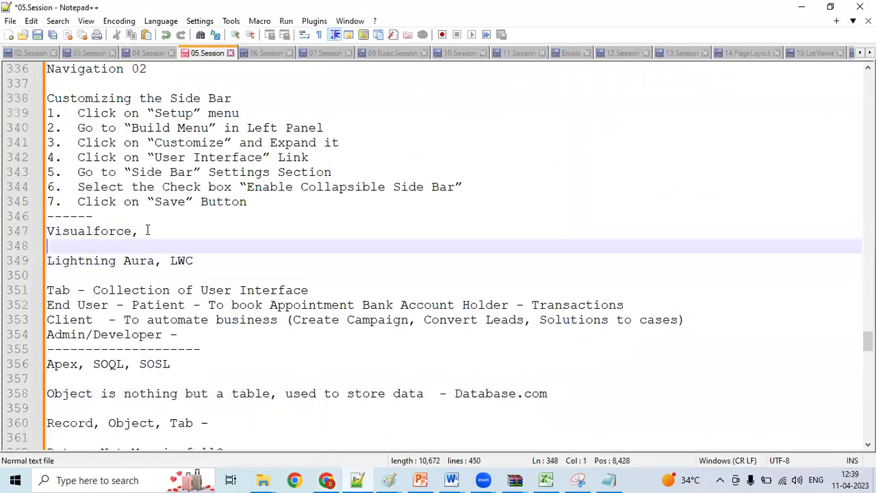
{"action": "type", "text": "Navi"}
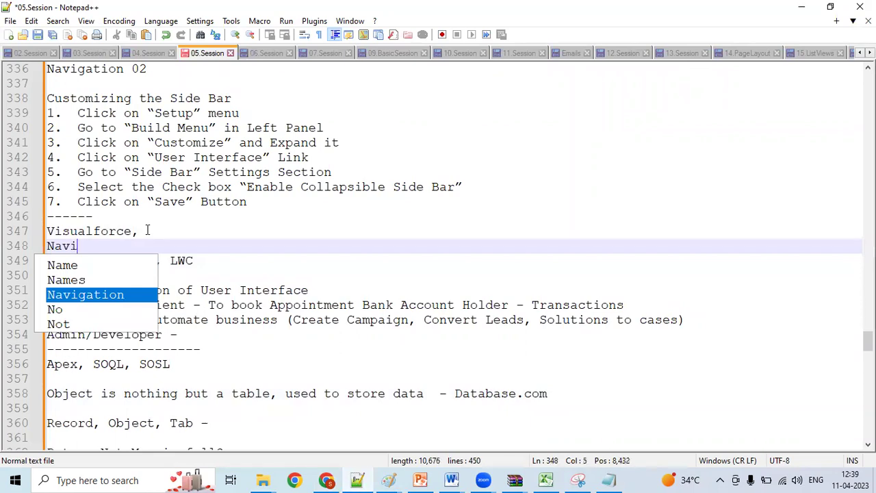
{"action": "type", "text": "ngation IT"}
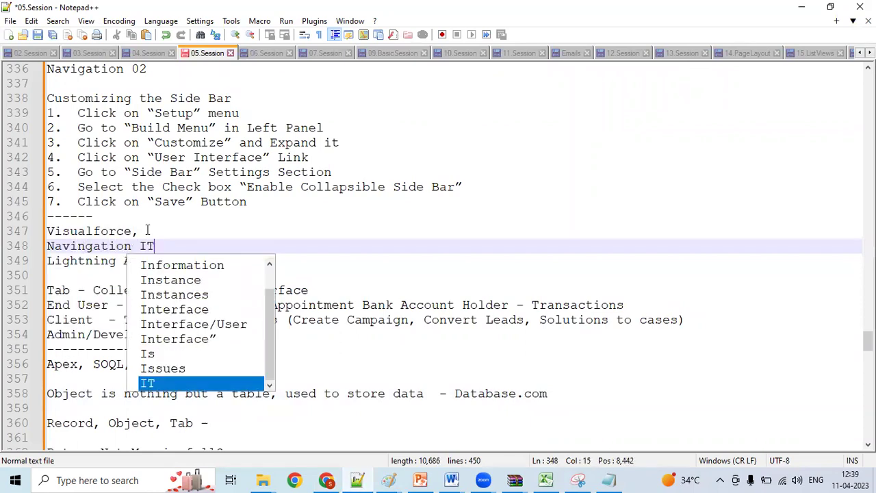
{"action": "key", "text": "BackSpace"}
{"action": "type", "text": "tems"}
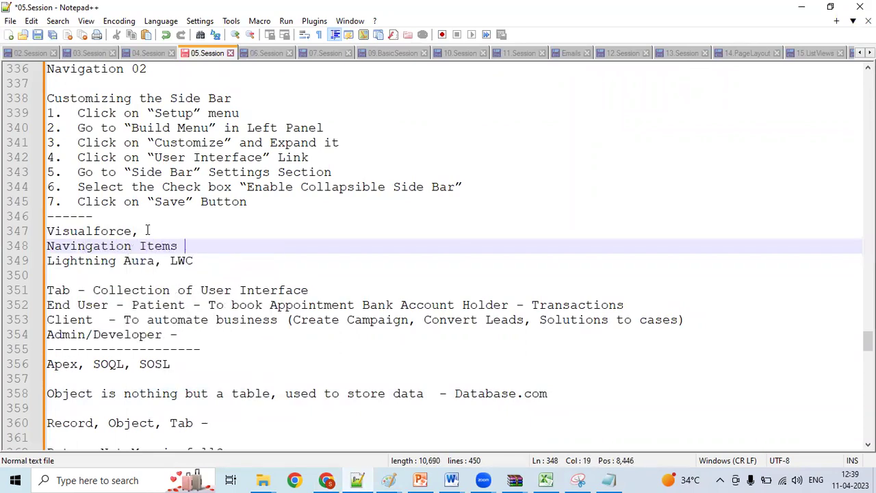
Step: Insert the line "Navigation bar" directly below "Visualforce,"
{"action": "key", "text": "Left"}
{"action": "key", "text": "Home"}
{"action": "left_click", "coordinate": [147, 231]}
{"action": "key", "text": "Return"}
{"action": "type", "text": "N"}
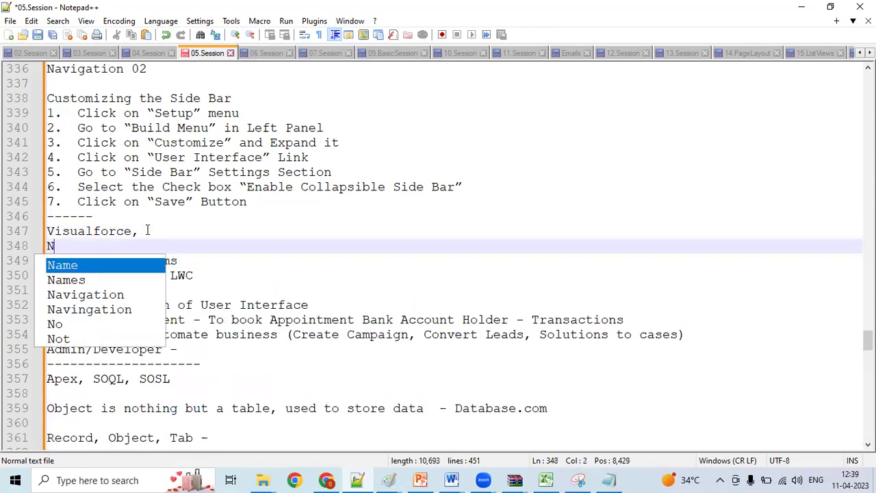
{"action": "type", "text": "avigati"}
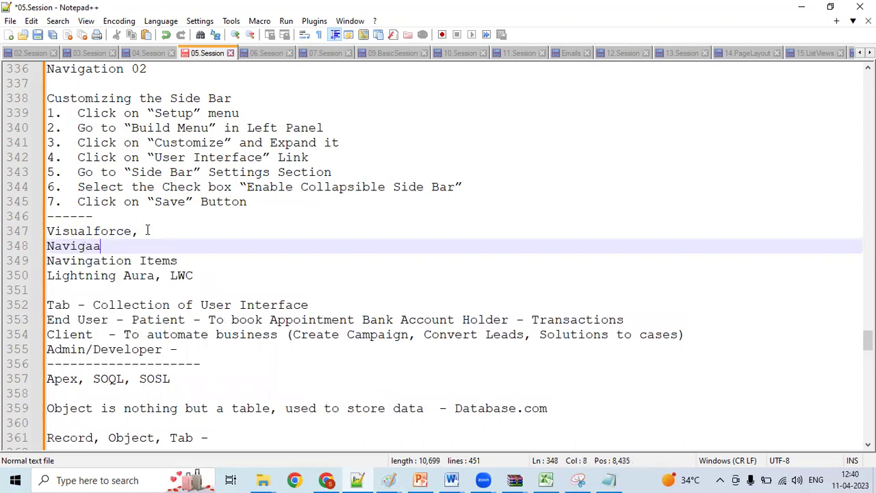
{"action": "type", "text": "on bar"}
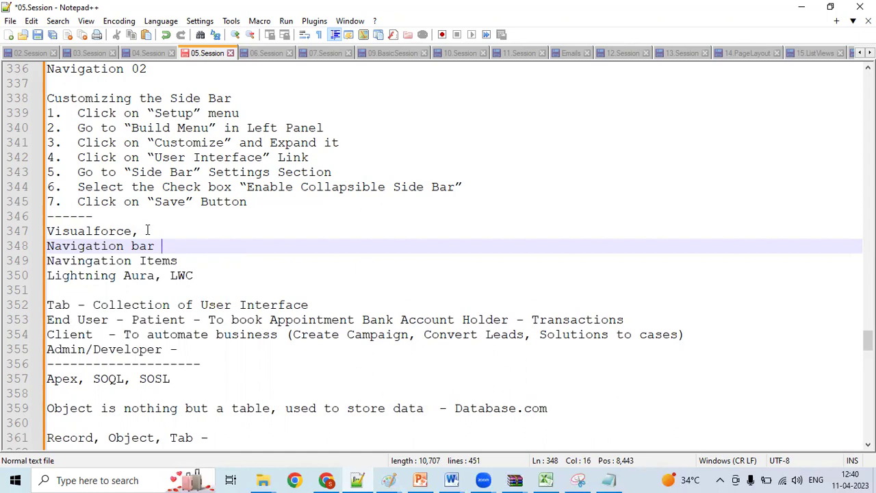
Step: Insert the lines "Tab Bar" and "Tabs" between the short dashed line and "Visualforce,"
{"action": "left_click", "coordinate": [137, 219]}
{"action": "key", "text": "Return"}
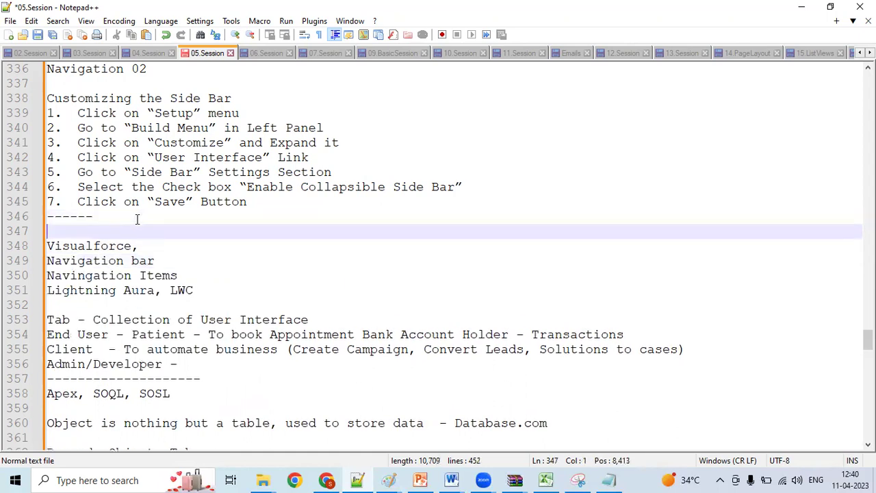
{"action": "type", "text": "Tab"}
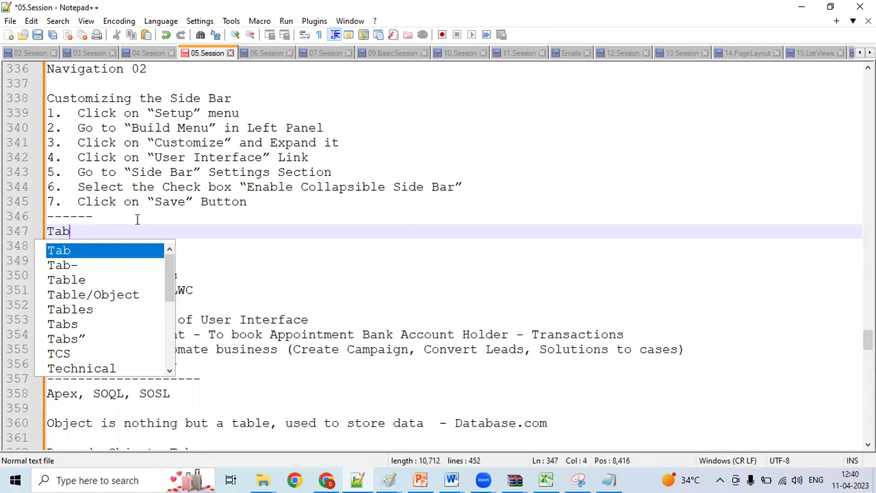
{"action": "type", "text": " Bar"}
{"action": "key", "text": "Return"}
{"action": "type", "text": "Tabs"}
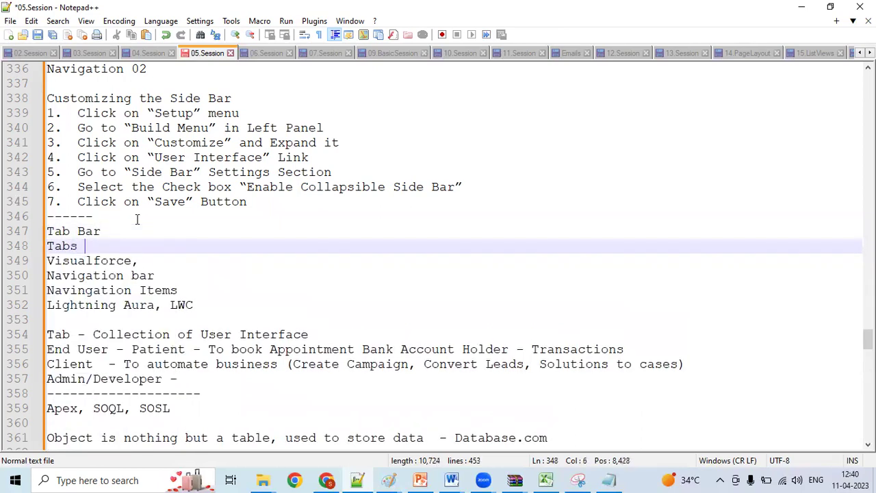
Step: Insert a "***" separator line followed by a blank line between "Visualforce," and "Navigation bar"
{"action": "left_click", "coordinate": [145, 261]}
{"action": "key", "text": "Return"}
{"action": "type", "text": "SS"}
{"action": "key", "text": "BackSpace"}
{"action": "key", "text": "BackSpace"}
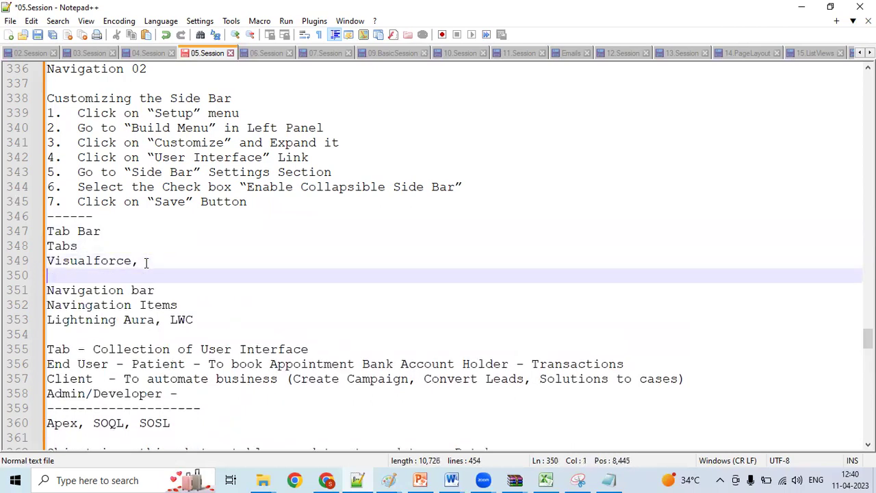
{"action": "type", "text": "***"}
{"action": "key", "text": "Return"}
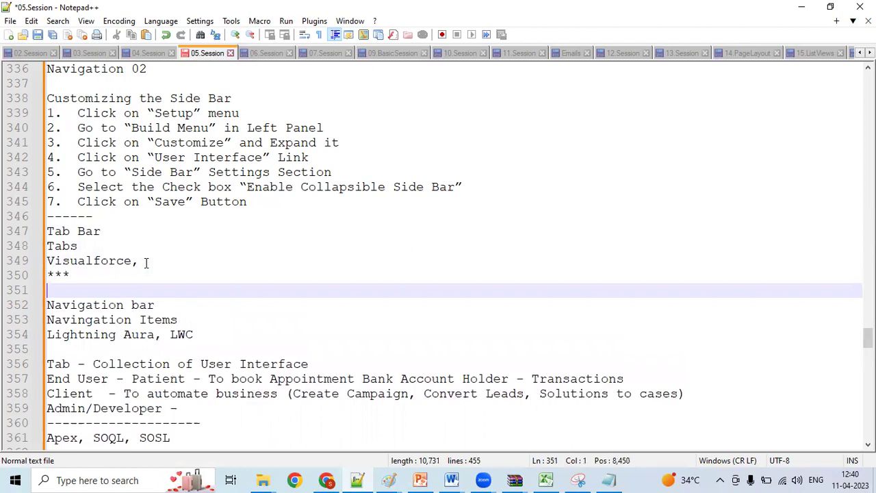
Step: Add the heading "Classic" on its own line directly above "Tab Bar"
{"action": "left_click", "coordinate": [146, 262]}
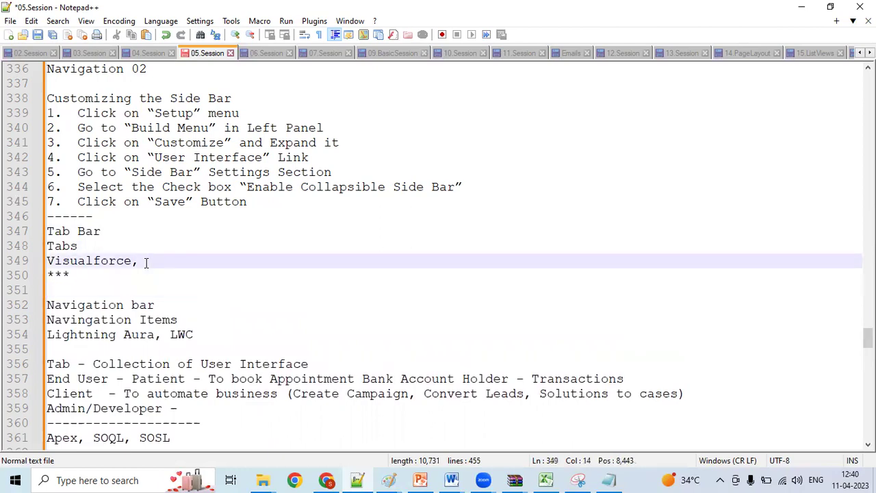
{"action": "left_click", "coordinate": [111, 221]}
{"action": "key", "text": "Return"}
{"action": "type", "text": "c"}
{"action": "key", "text": "BackSpace"}
{"action": "type", "text": "Classic"}
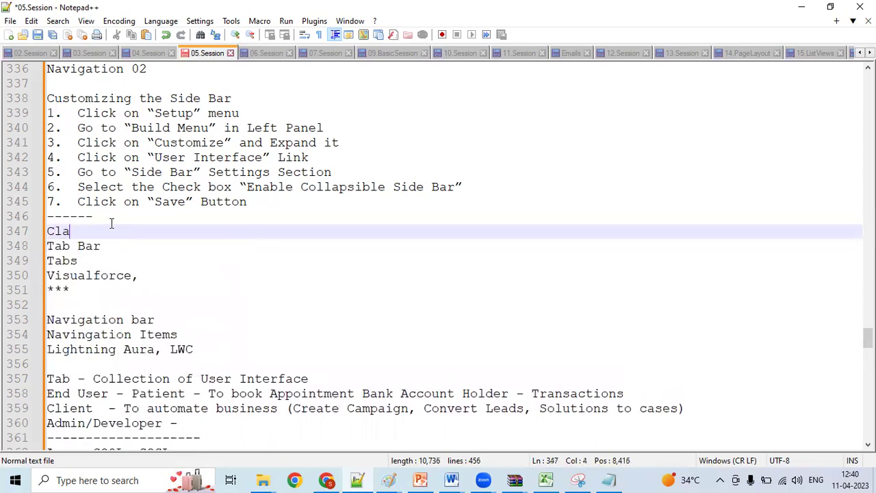
Step: Enter the heading "Lightning" on the blank line directly above "Navigation bar"
{"action": "left_click", "coordinate": [71, 308]}
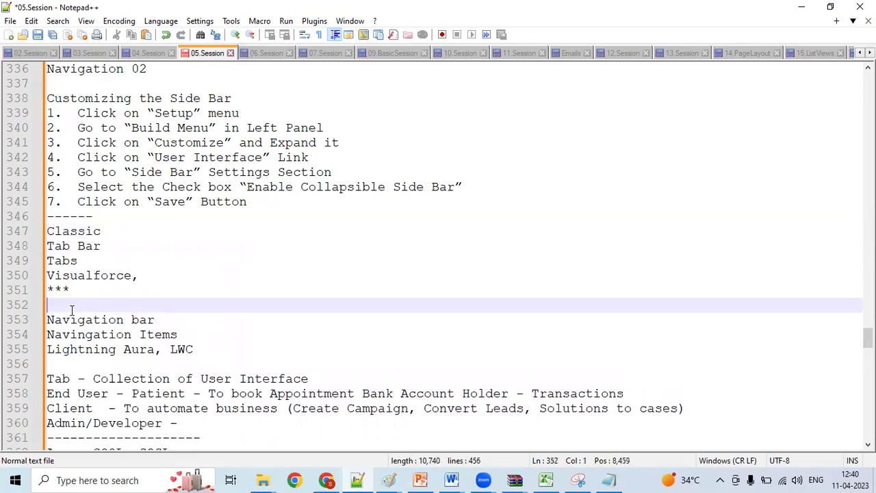
{"action": "type", "text": "Lightnn"}
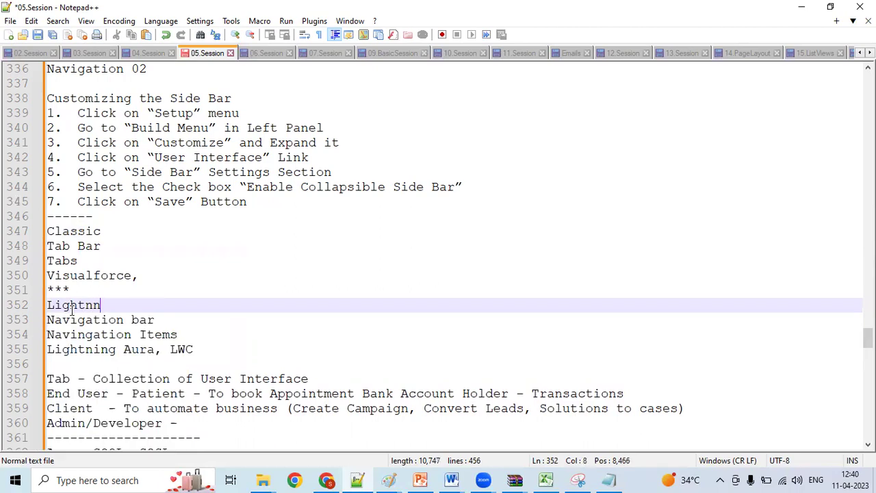
{"action": "key", "text": "BackSpace"}
{"action": "type", "text": "ing"}
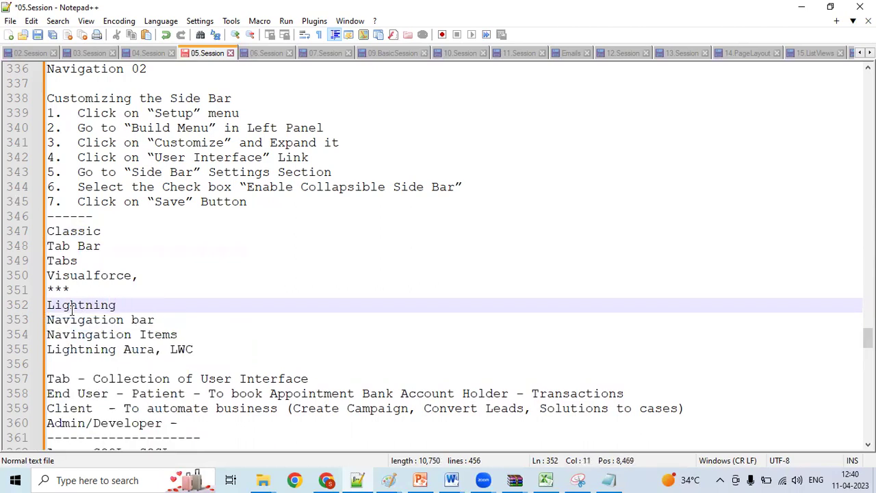